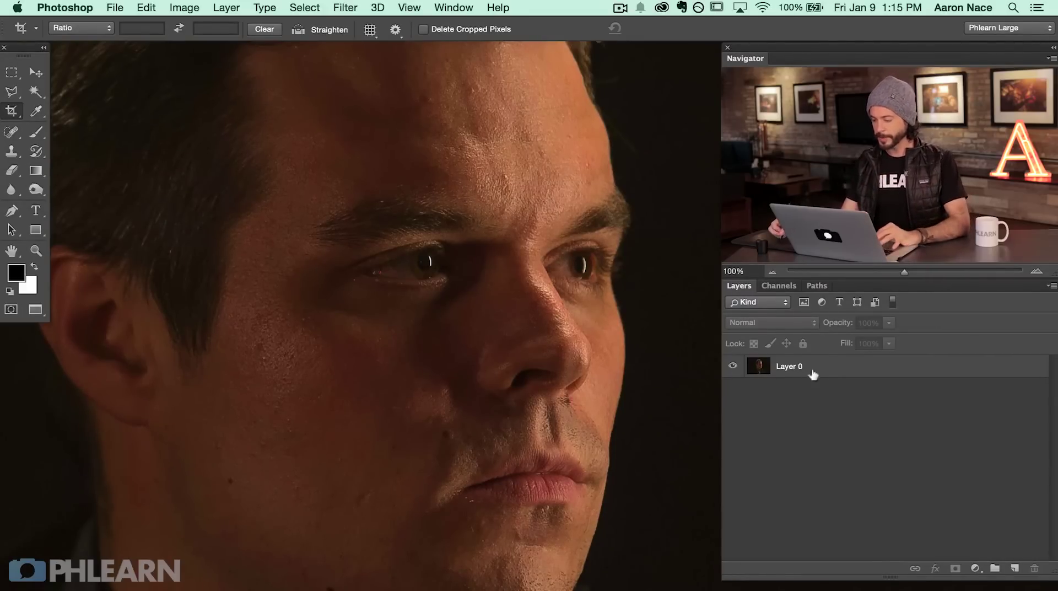
# Add a new empty layer above Layer 0 and activate the Healing Brush Tool
pyautogui.click(835, 369)
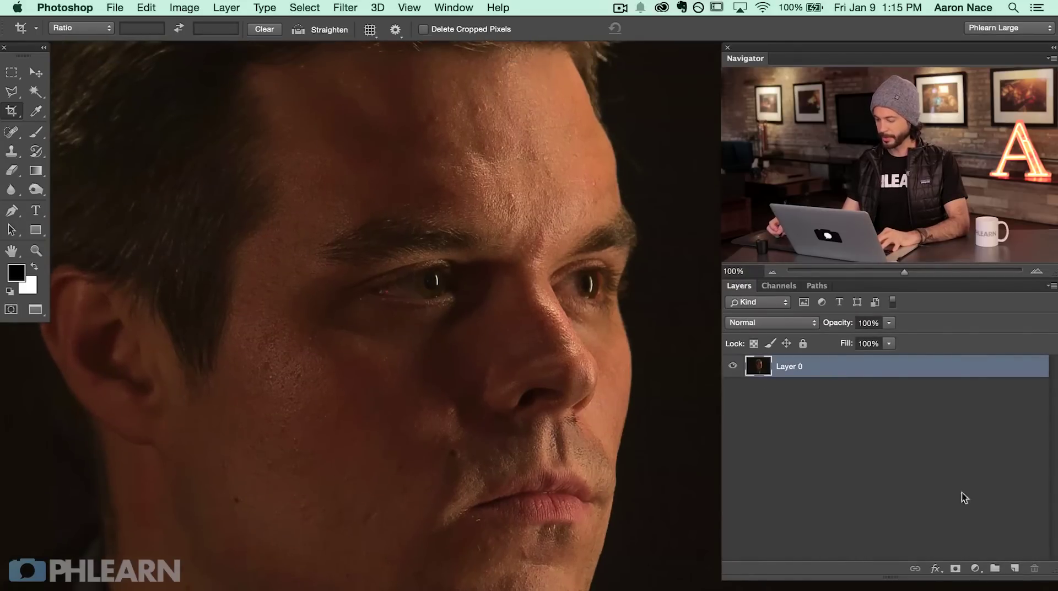
pyautogui.click(1013, 568)
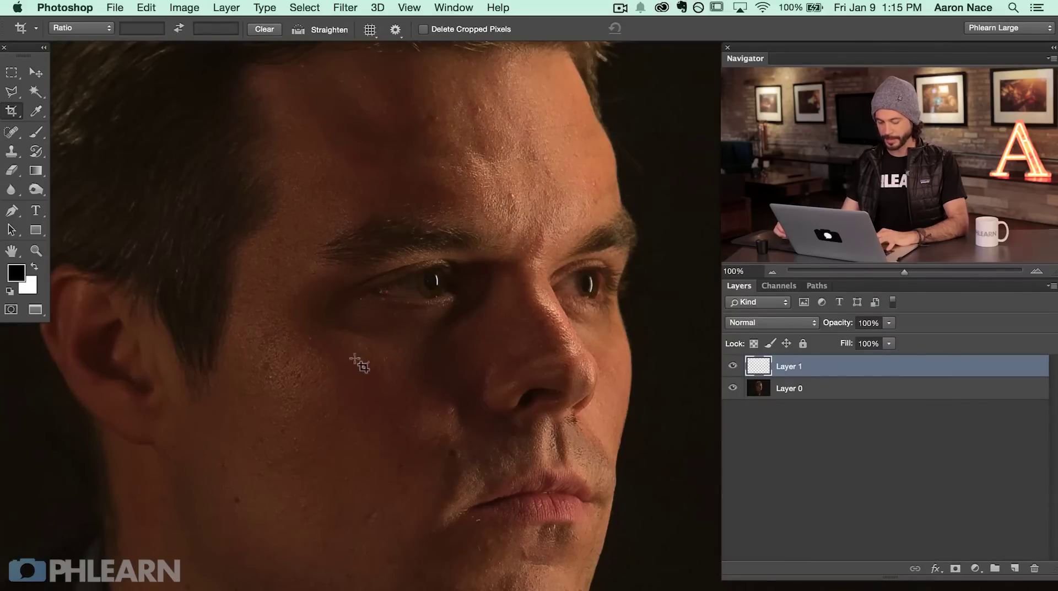
pyautogui.press('b')
pyautogui.moveTo(441, 439); pyautogui.dragTo(248, 432)
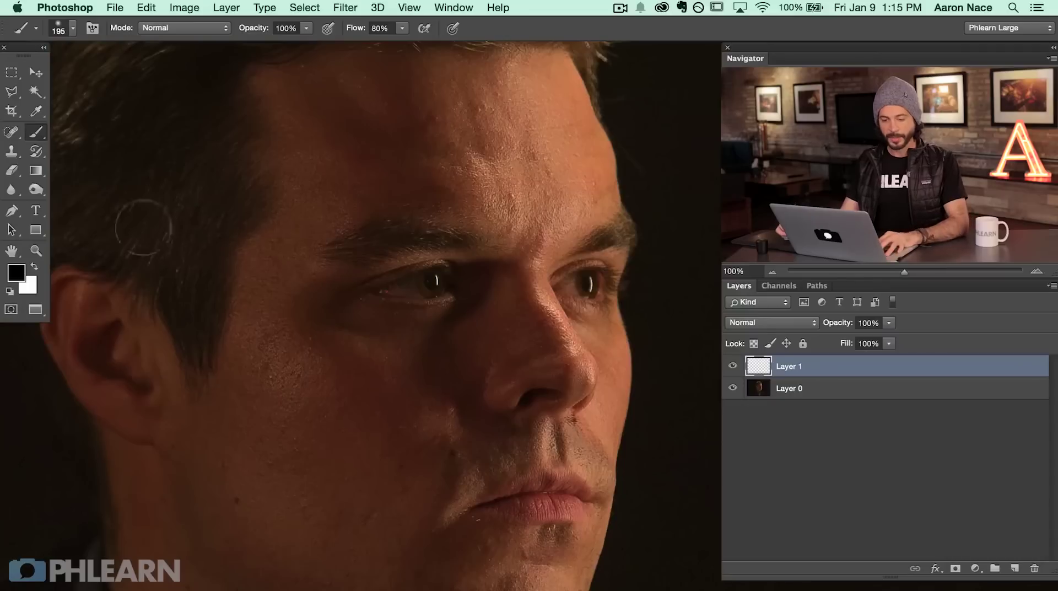
pyautogui.click(11, 136)
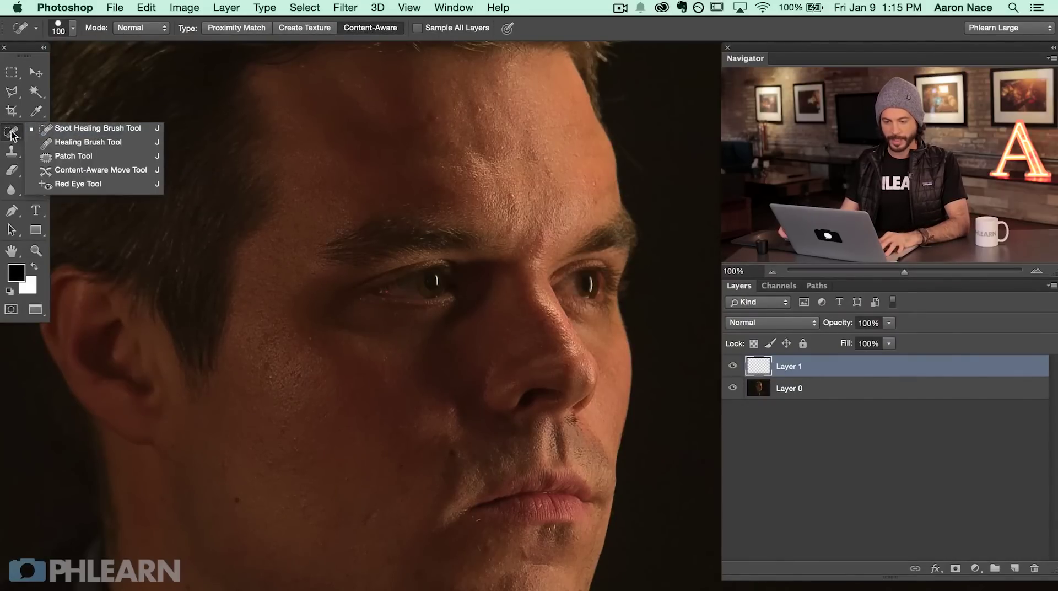
pyautogui.click(94, 149)
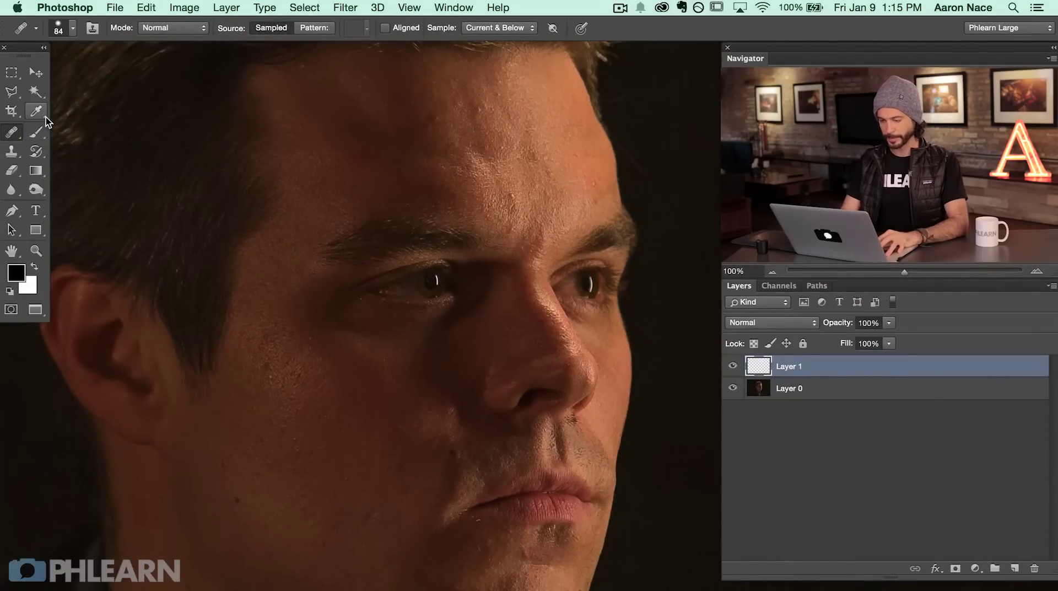
# Set the healing brush size to 58 and heal the blemishes on the forehead at 200% zoom using nearby clean skin
pyautogui.press('super+plus')
pyautogui.moveTo(649, 290); pyautogui.dragTo(448, 539)
pyautogui.moveTo(450, 364); pyautogui.dragTo(445, 358)
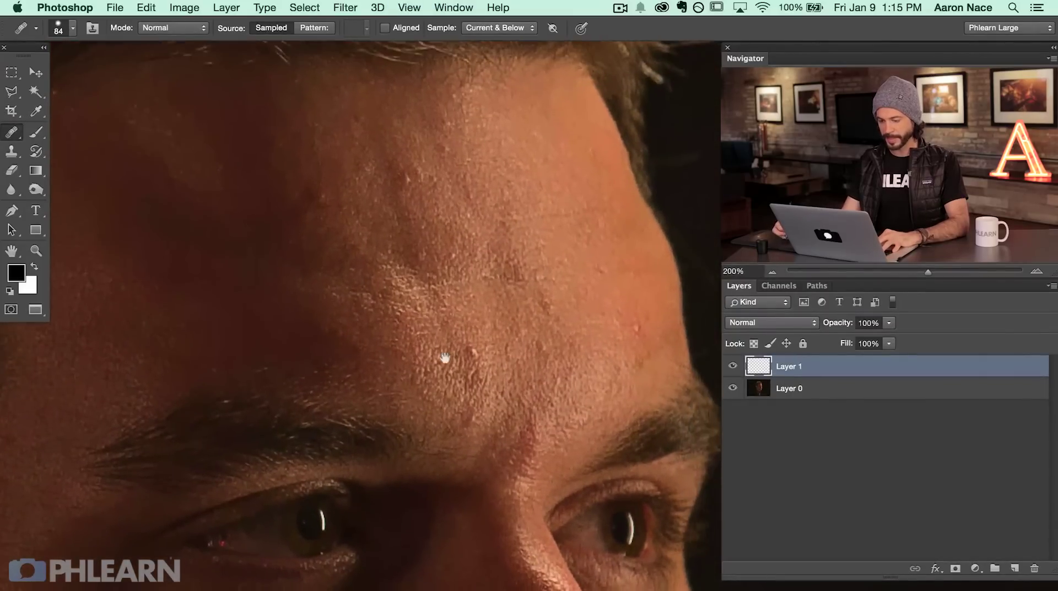
pyautogui.keyDown('ctrl'); pyautogui.keyDown('alt'); pyautogui.moveTo(448, 319); pyautogui.dragTo(434, 320); pyautogui.keyUp('alt'); pyautogui.keyUp('ctrl')
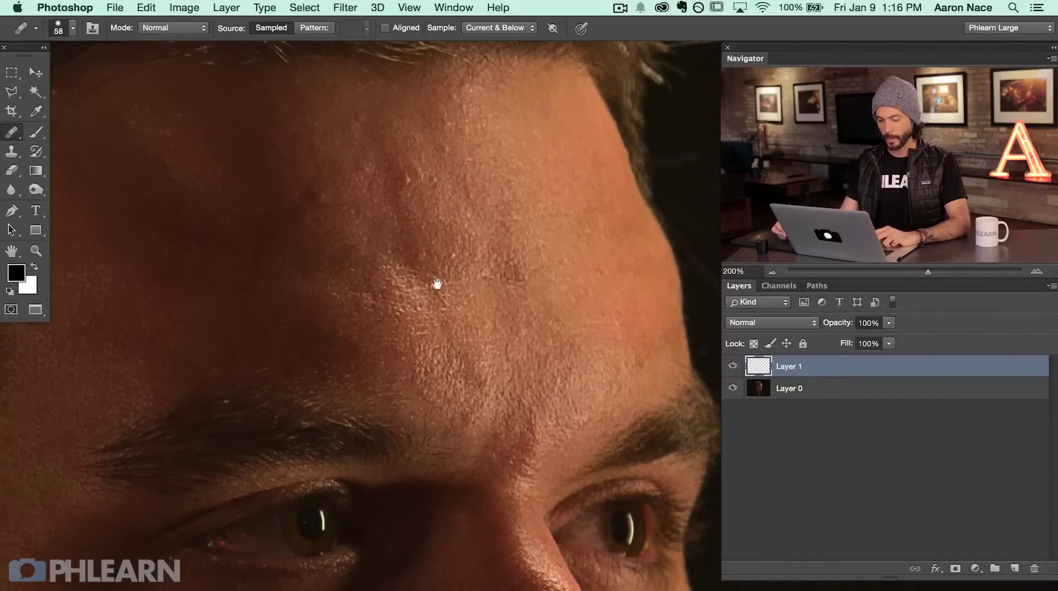
pyautogui.moveTo(438, 283); pyautogui.dragTo(469, 324)
pyautogui.keyDown('alt'); pyautogui.click(443, 244); pyautogui.keyUp('alt')
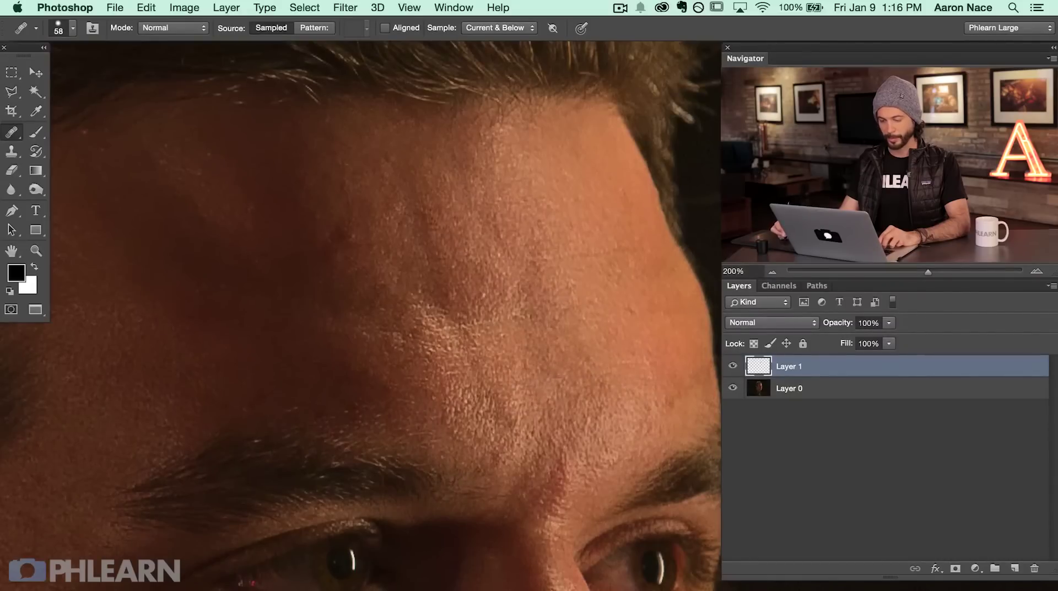
pyautogui.moveTo(369, 333); pyautogui.dragTo(414, 371)
pyautogui.keyDown('alt'); pyautogui.click(414, 308); pyautogui.keyUp('alt')
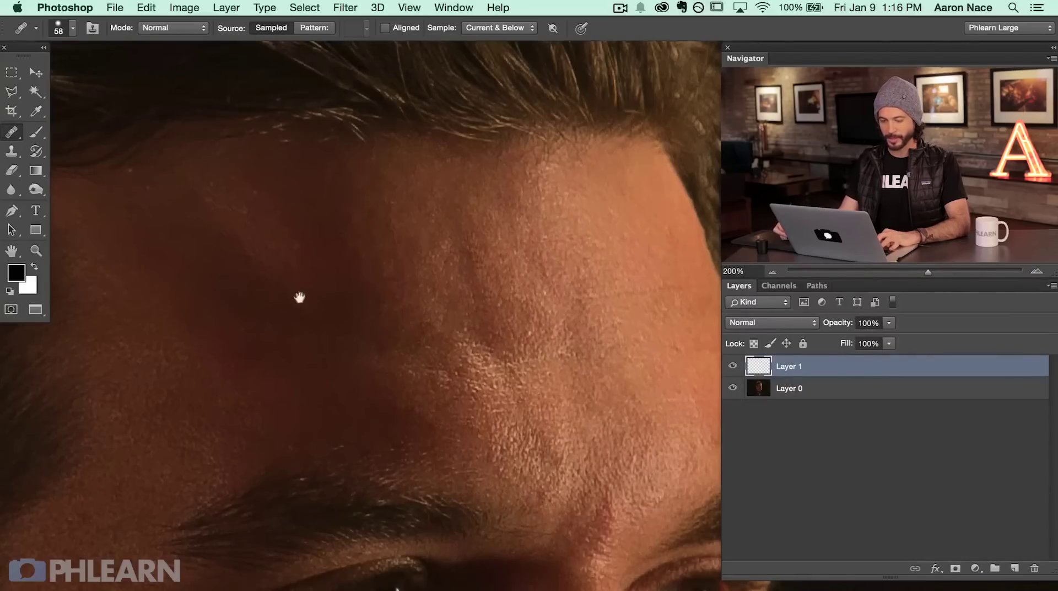
pyautogui.moveTo(299, 298); pyautogui.dragTo(415, 309)
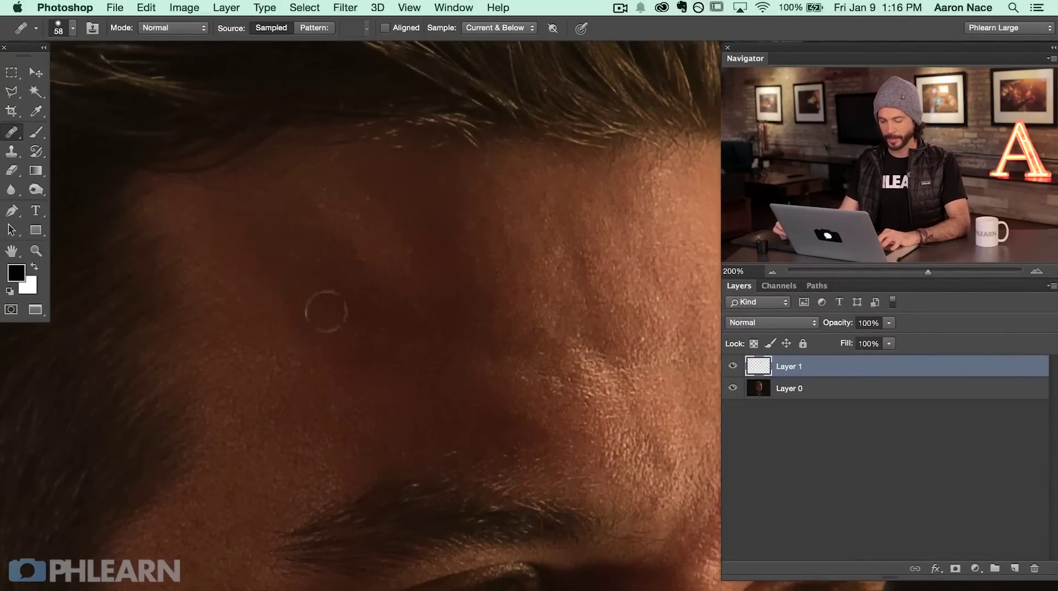
# Heal the small skin blemishes on the temple between the hairline and the eyebrow
pyautogui.scroll(-5, 325, 311)
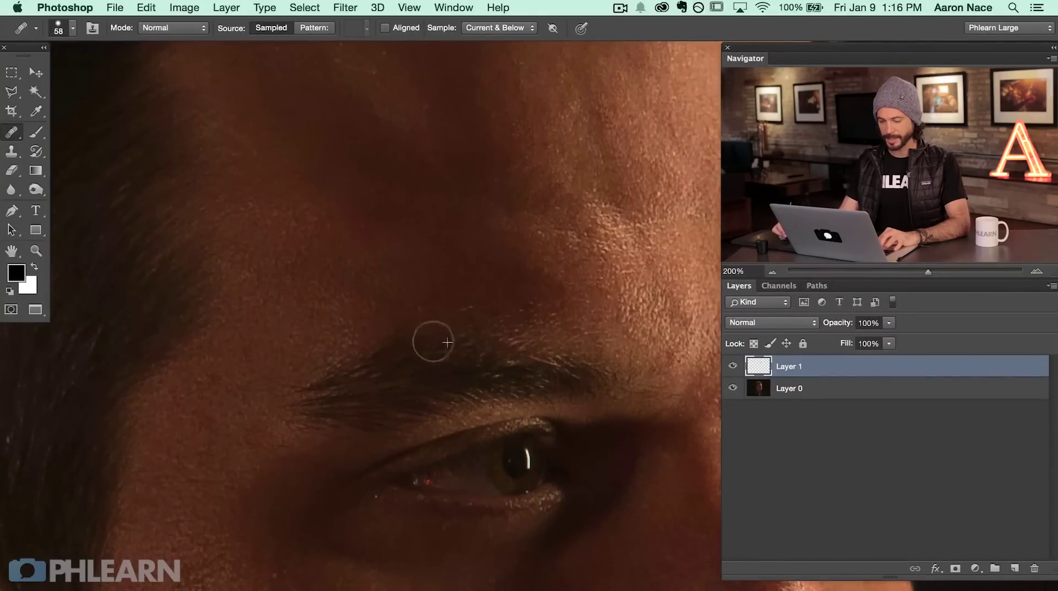
pyautogui.scroll(-3, 448, 342)
pyautogui.keyDown('alt'); pyautogui.click(301, 310); pyautogui.keyUp('alt')
pyautogui.moveTo(289, 297); pyautogui.dragTo(291, 294)
pyautogui.keyDown('alt'); pyautogui.click(285, 346); pyautogui.keyUp('alt')
pyautogui.moveTo(255, 357); pyautogui.dragTo(230, 368)
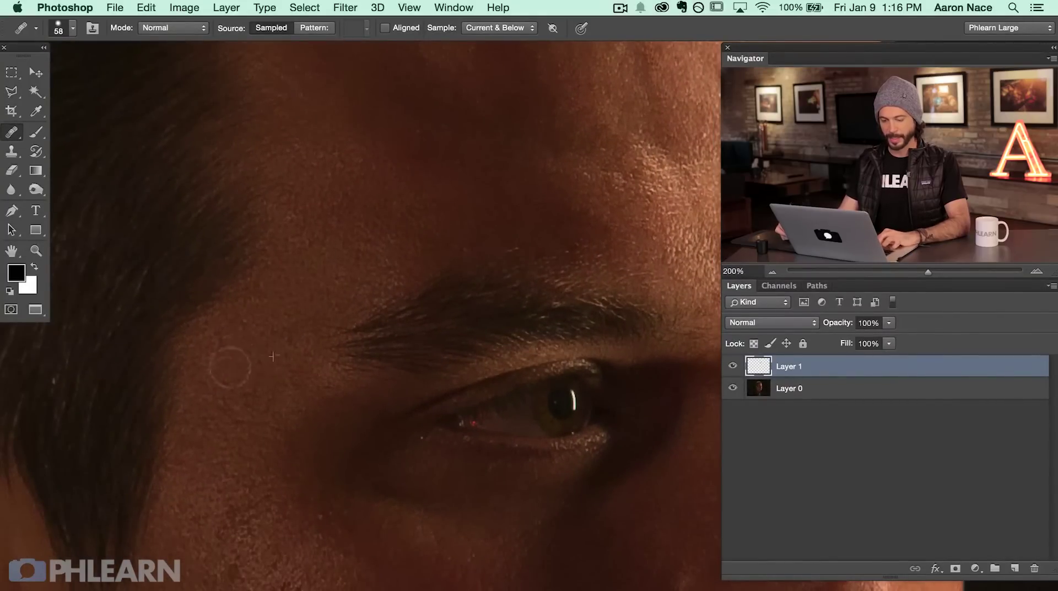
# Heal the bumps and light specks on the upper cheek near the sideburn, resampling clean skin between spots
pyautogui.scroll(-4, 230, 367)
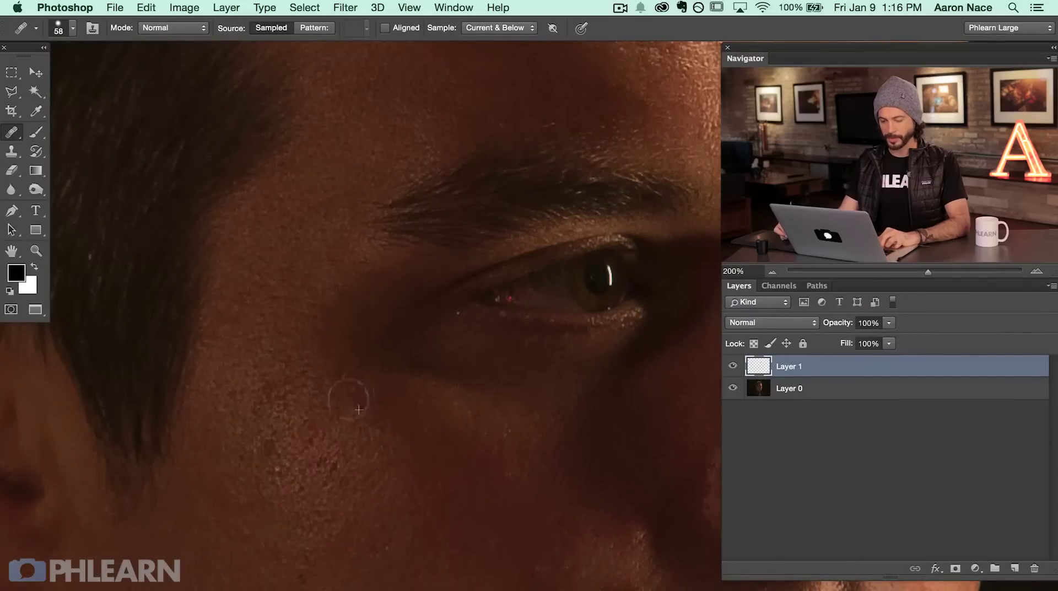
pyautogui.scroll(-3, 348, 398)
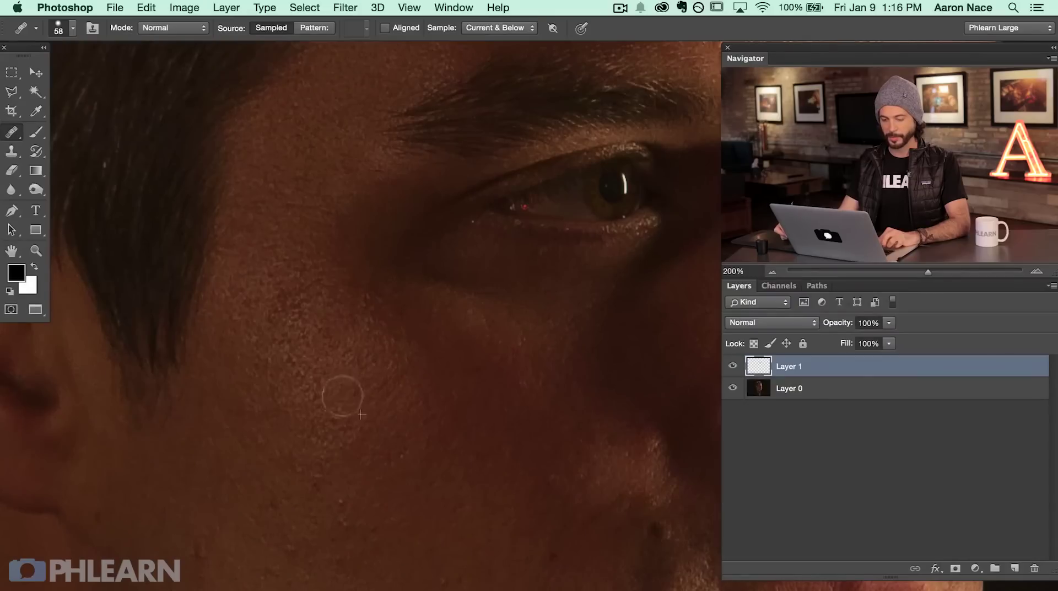
pyautogui.click(333, 423)
pyautogui.keyDown('alt'); pyautogui.click(298, 413); pyautogui.keyUp('alt')
pyautogui.click(293, 364)
pyautogui.keyDown('alt'); pyautogui.click(303, 367); pyautogui.keyUp('alt')
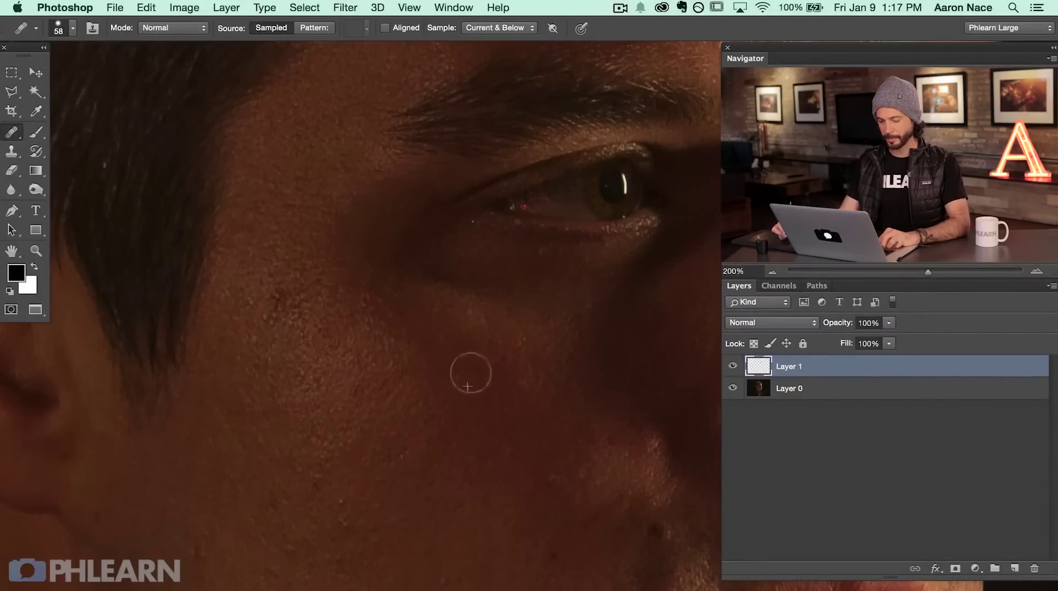
# Heal the small blemishes on the cheek below the eye and down towards the corner of the mouth
pyautogui.moveTo(477, 437); pyautogui.dragTo(383, 390)
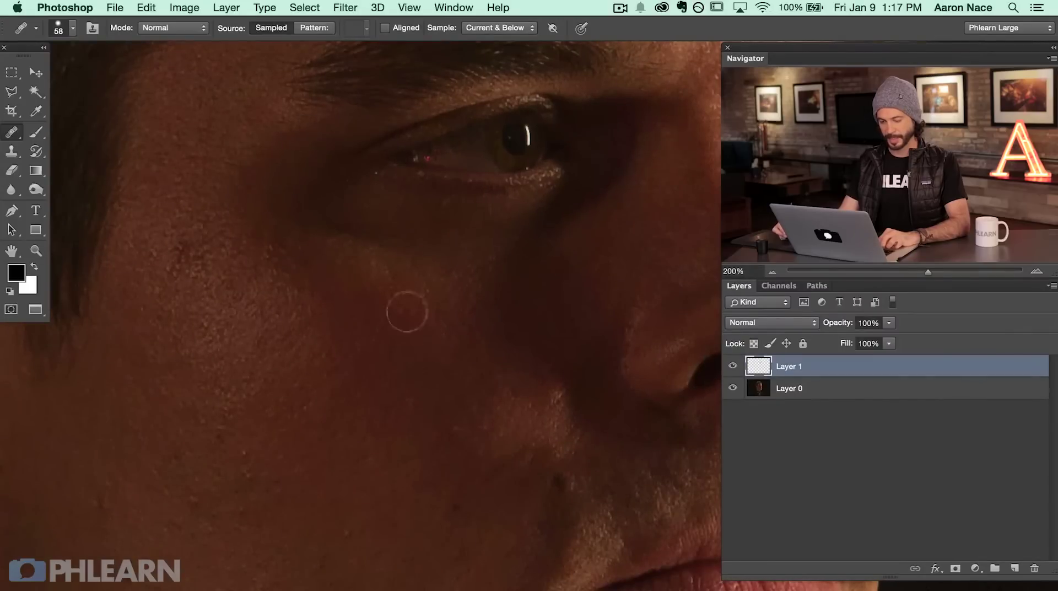
pyautogui.moveTo(454, 395); pyautogui.dragTo(438, 323)
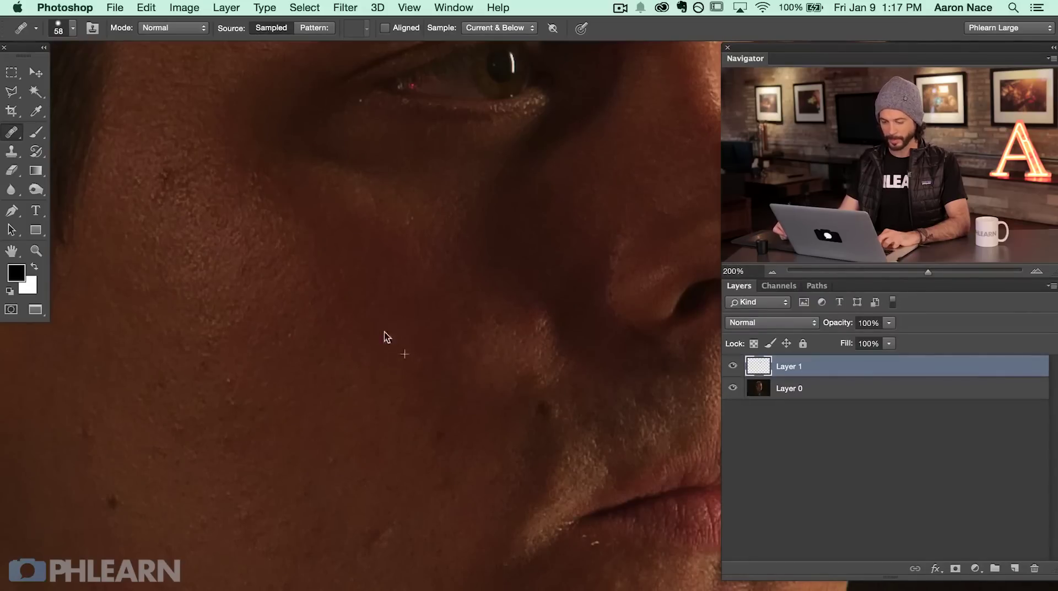
pyautogui.hscroll(-2, 374, 352)
pyautogui.scroll(-1, 375, 352)
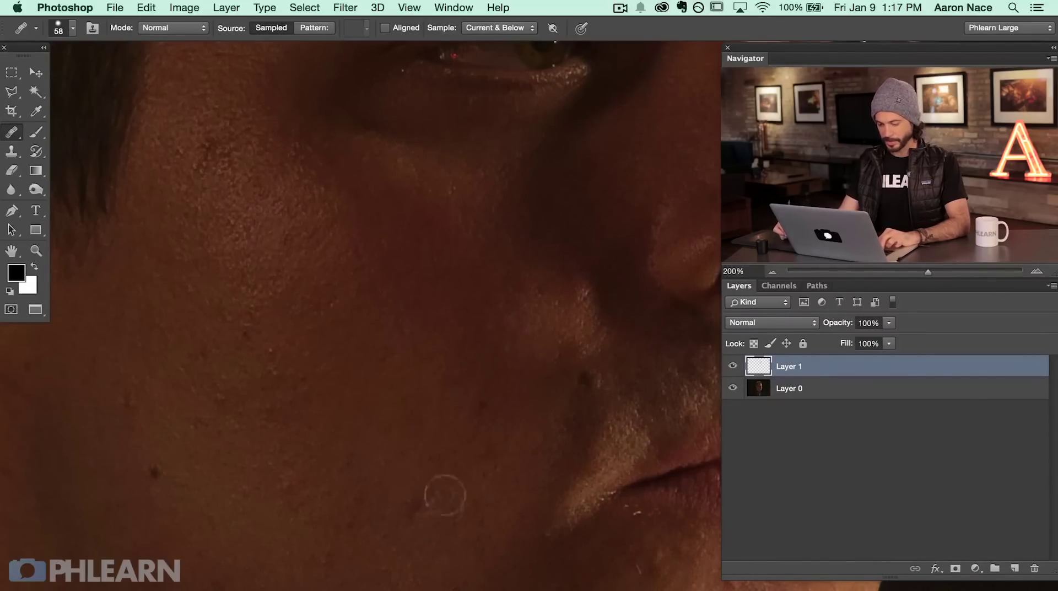
pyautogui.keyDown('alt'); pyautogui.click(398, 453); pyautogui.keyUp('alt')
pyautogui.moveTo(417, 502)
pyautogui.mouseDown()
pyautogui.moveTo(409, 517)
pyautogui.moveTo(403, 502)
pyautogui.mouseUp()
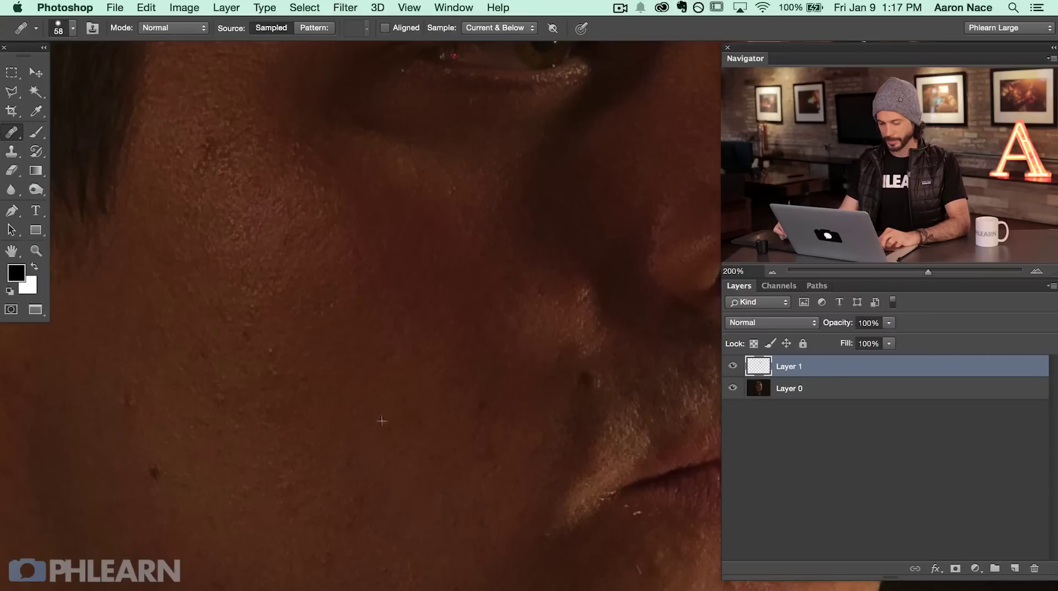
# Heal the light flecks beside the mouth corner and below the lower lip, plus the stray hairs under the nostril
pyautogui.moveTo(496, 432); pyautogui.dragTo(323, 428)
pyautogui.keyDown('alt'); pyautogui.click(425, 496); pyautogui.keyUp('alt')
pyautogui.click(430, 482)
pyautogui.keyDown('alt'); pyautogui.click(407, 501); pyautogui.keyUp('alt')
pyautogui.click(400, 478)
pyautogui.moveTo(402, 495); pyautogui.dragTo(240, 474)
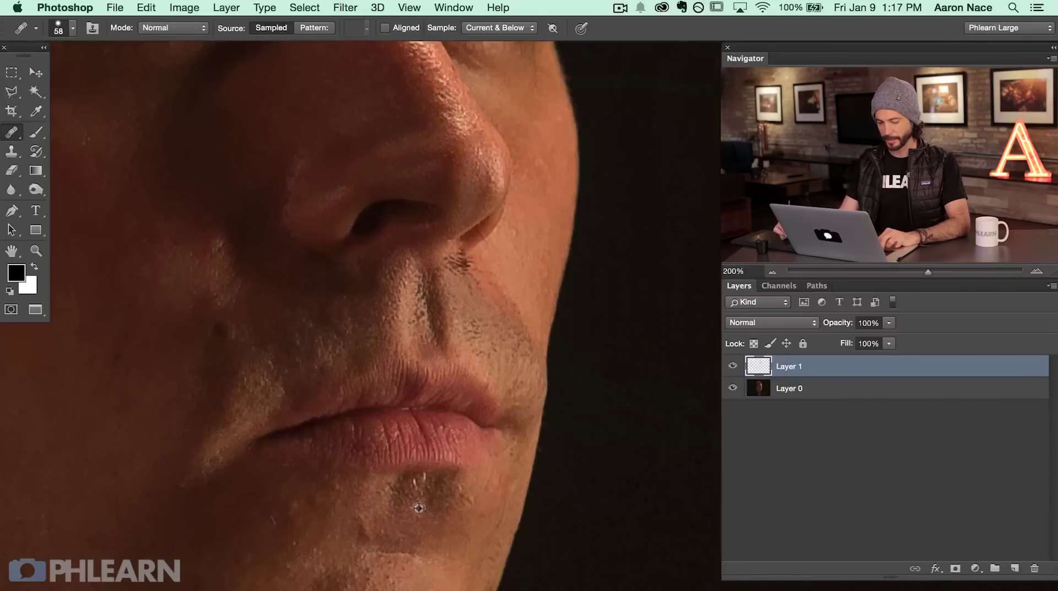
pyautogui.click(425, 482)
pyautogui.moveTo(471, 364); pyautogui.dragTo(459, 417)
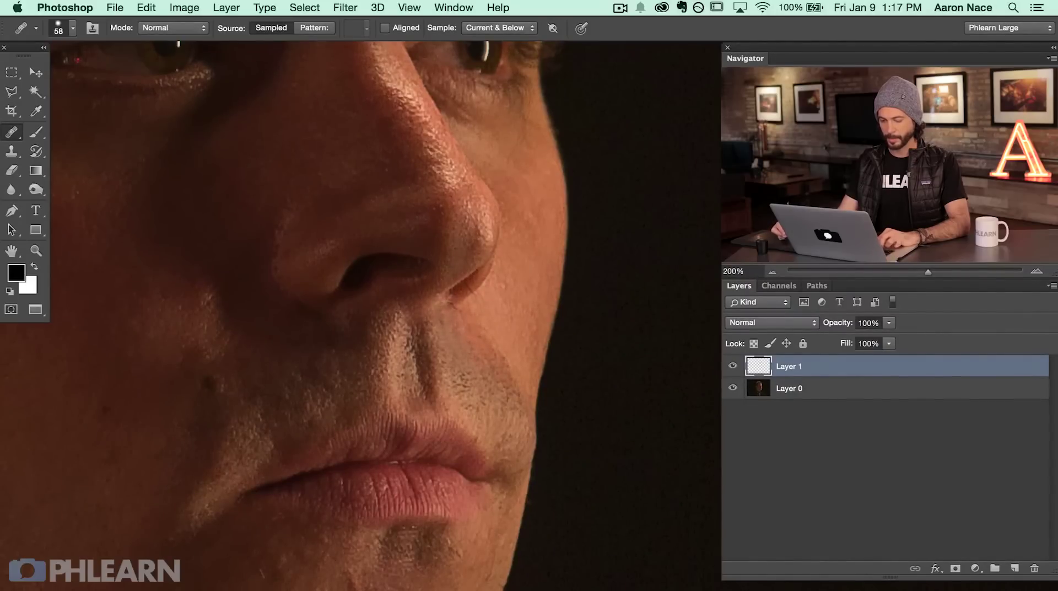
# Heal the dark spots across the middle of the cheek, sampling fresh skin beside each one
pyautogui.moveTo(346, 407)
pyautogui.mouseDown()
pyautogui.moveTo(508, 359)
pyautogui.moveTo(539, 371)
pyautogui.mouseUp()
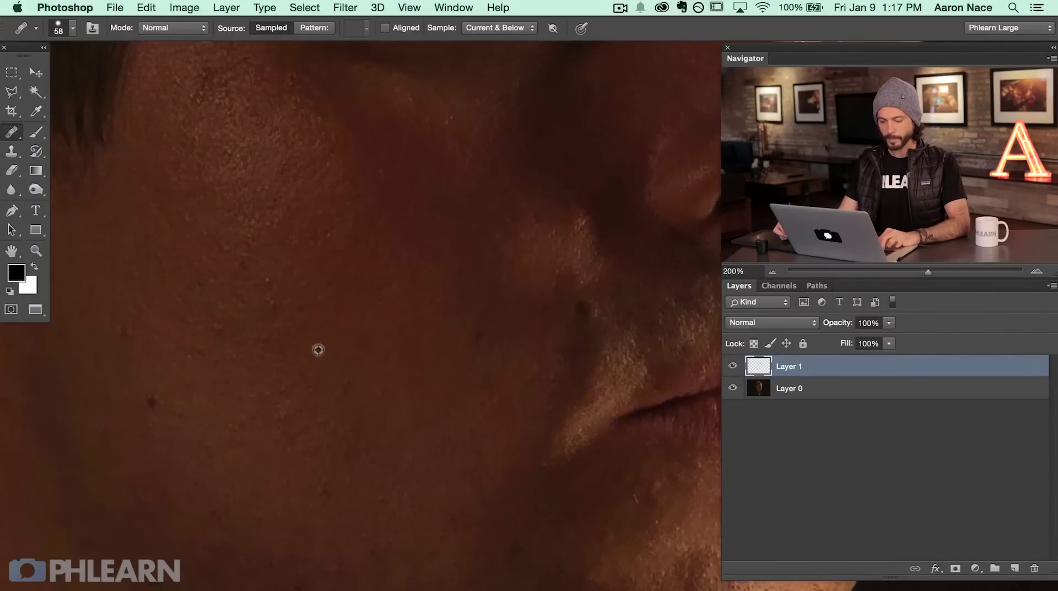
pyautogui.moveTo(279, 295)
pyautogui.mouseDown()
pyautogui.moveTo(338, 324)
pyautogui.moveTo(354, 312)
pyautogui.moveTo(308, 322)
pyautogui.mouseUp()
pyautogui.keyDown('alt'); pyautogui.click(291, 287); pyautogui.keyUp('alt')
pyautogui.moveTo(286, 338); pyautogui.dragTo(292, 341)
pyautogui.keyDown('alt'); pyautogui.click(272, 354); pyautogui.keyUp('alt')
pyautogui.moveTo(247, 375)
pyautogui.mouseDown()
pyautogui.moveTo(234, 371)
pyautogui.moveTo(254, 351)
pyautogui.mouseUp()
pyautogui.keyDown('alt'); pyautogui.click(301, 376); pyautogui.keyUp('alt')
pyautogui.moveTo(329, 370); pyautogui.dragTo(324, 369)
# Heal the dark spot on the cheekbone beside the sideburn and the small specks on the lower cheek
pyautogui.scroll(5, 355, 182)
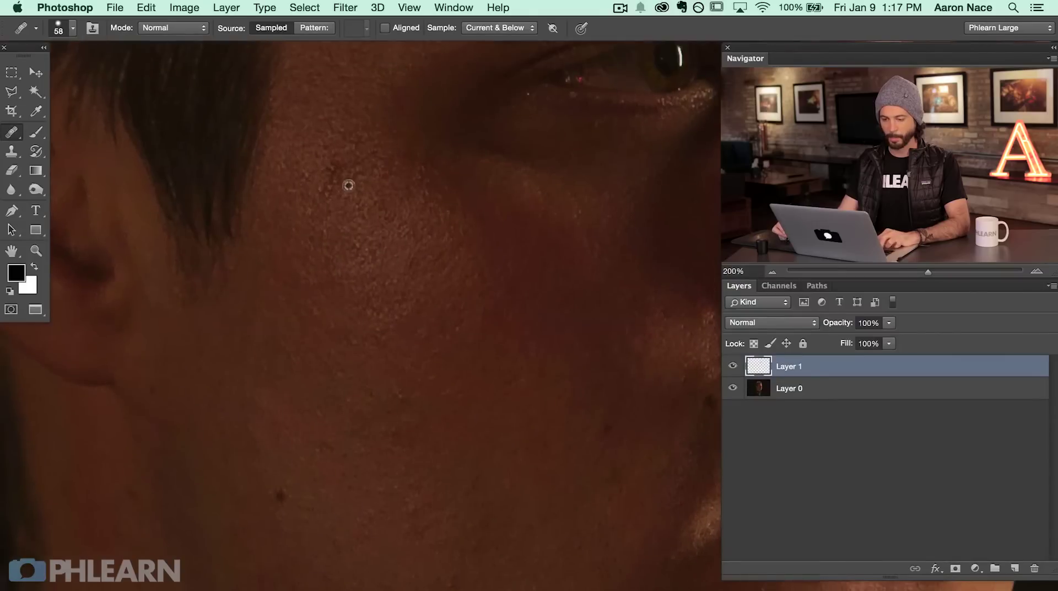
pyautogui.moveTo(326, 170)
pyautogui.mouseDown()
pyautogui.moveTo(334, 213)
pyautogui.moveTo(332, 175)
pyautogui.mouseUp()
pyautogui.keyDown('alt'); pyautogui.click(348, 216); pyautogui.keyUp('alt')
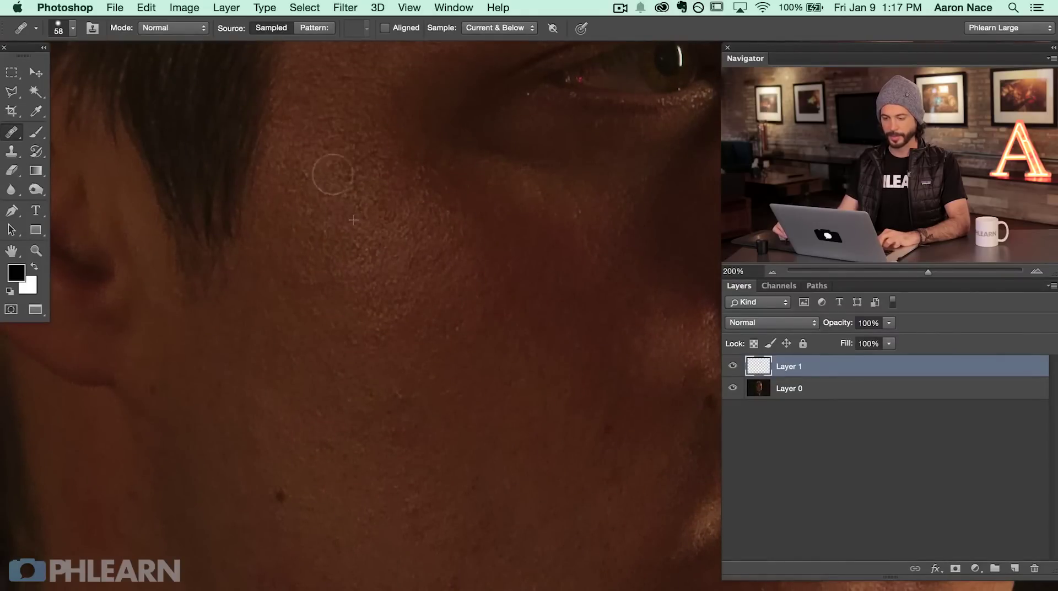
pyautogui.moveTo(402, 348)
pyautogui.mouseDown()
pyautogui.moveTo(288, 265)
pyautogui.moveTo(296, 253)
pyautogui.mouseUp()
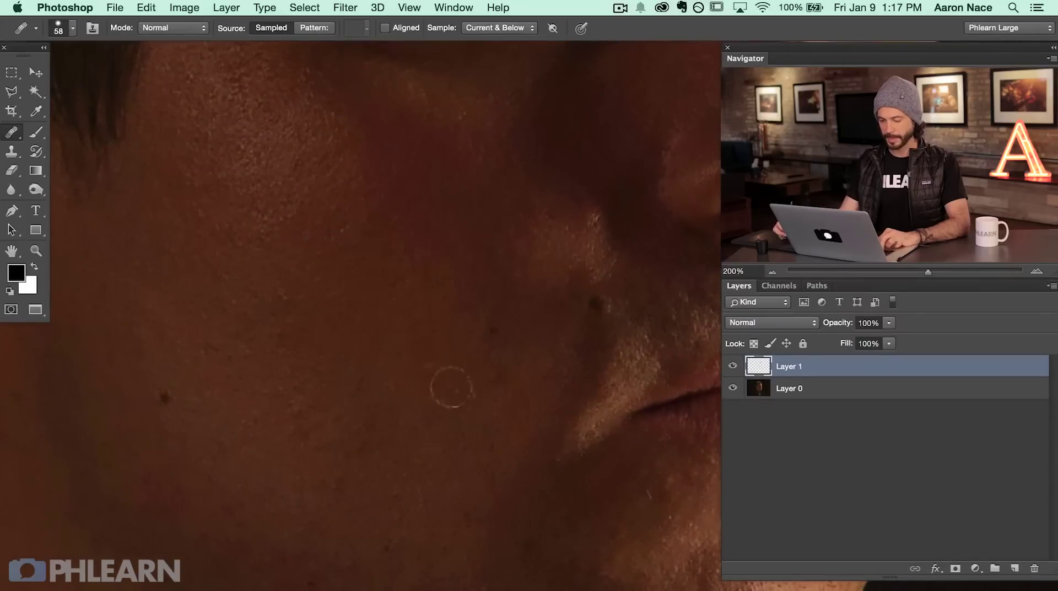
pyautogui.moveTo(465, 428); pyautogui.dragTo(345, 367)
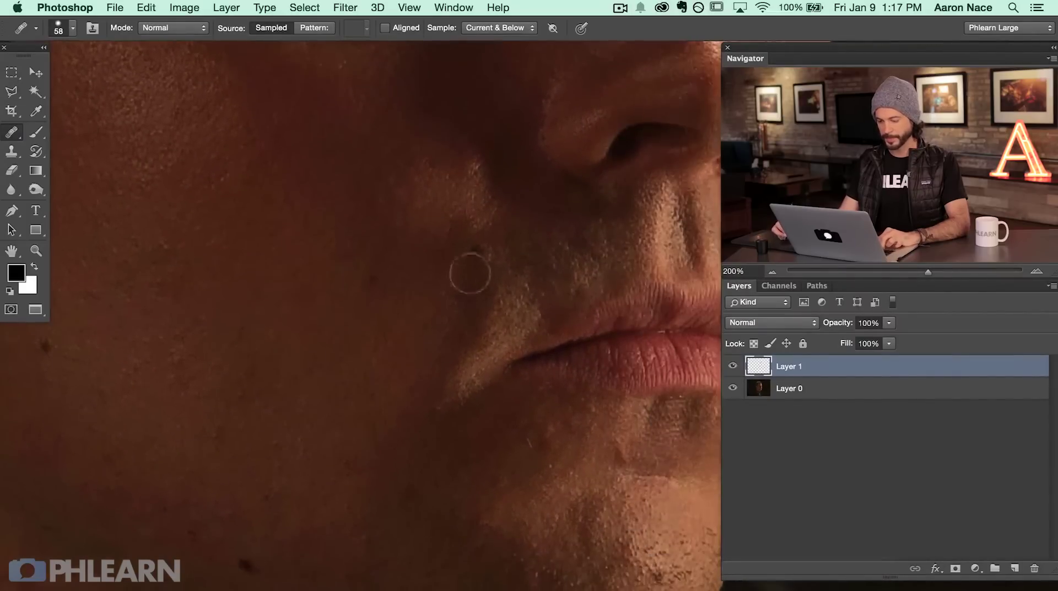
pyautogui.moveTo(335, 459); pyautogui.dragTo(451, 411)
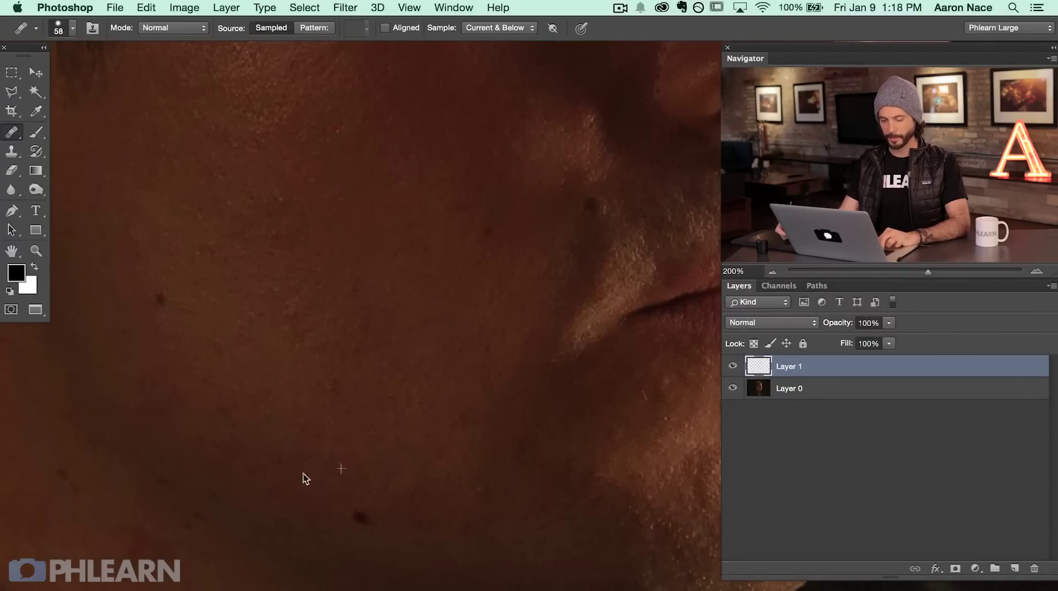
# Heal the small spots on the neck and under the jaw, leaving the larger moles in place
pyautogui.scroll(-4, 331, 486)
pyautogui.hscroll(-3, 330, 486)
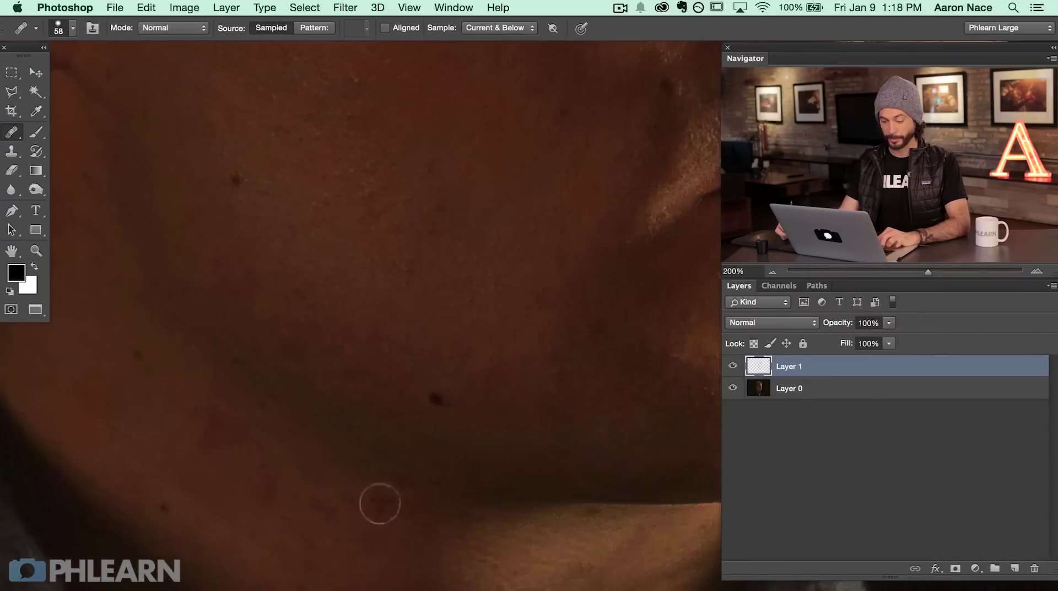
pyautogui.scroll(-4, 478, 532)
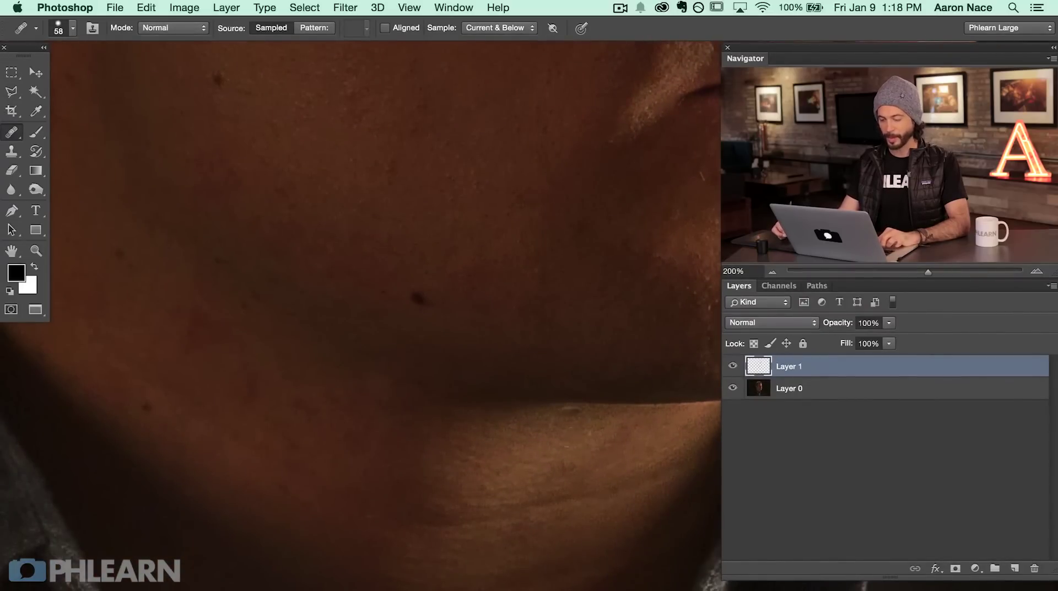
pyautogui.scroll(-3, 586, 418)
pyautogui.hscroll(-2, 586, 418)
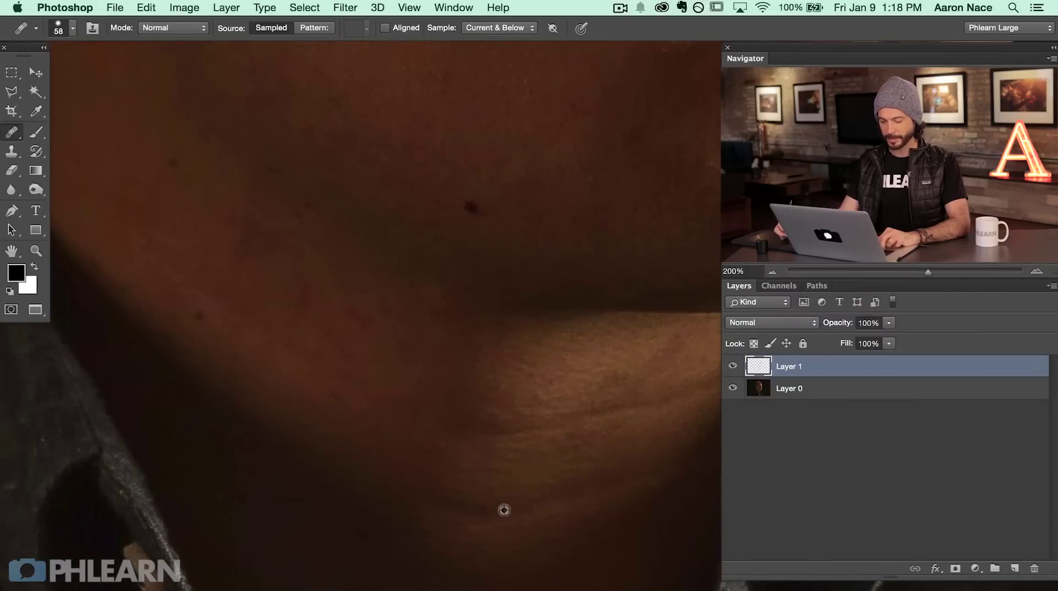
pyautogui.scroll(5, 475, 513)
pyautogui.hscroll(-3, 474, 513)
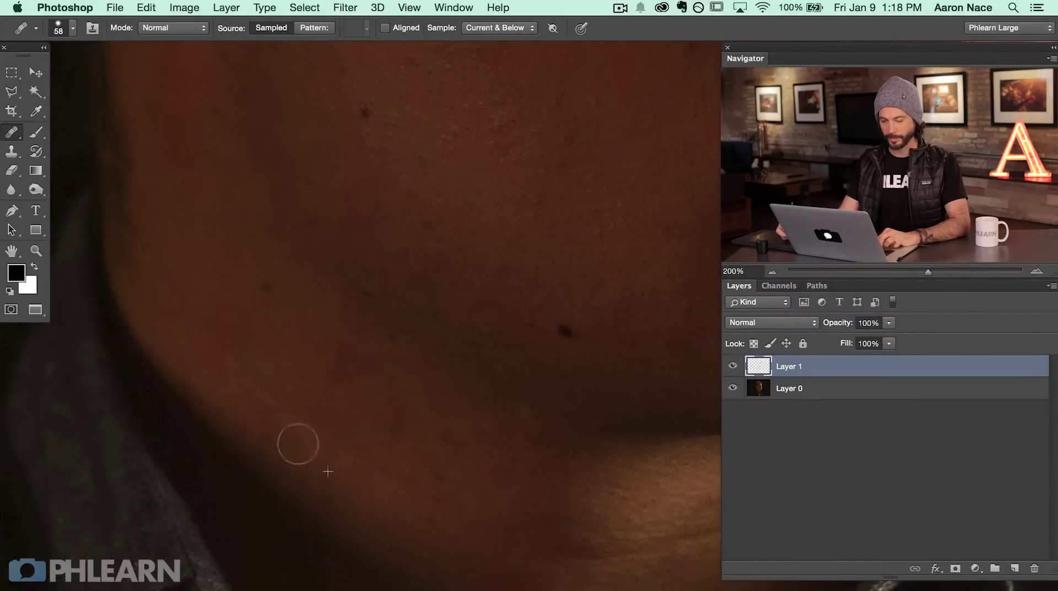
# Heal the remaining small blemishes along the jawline and the lower cheek towards the chin
pyautogui.scroll(4, 298, 444)
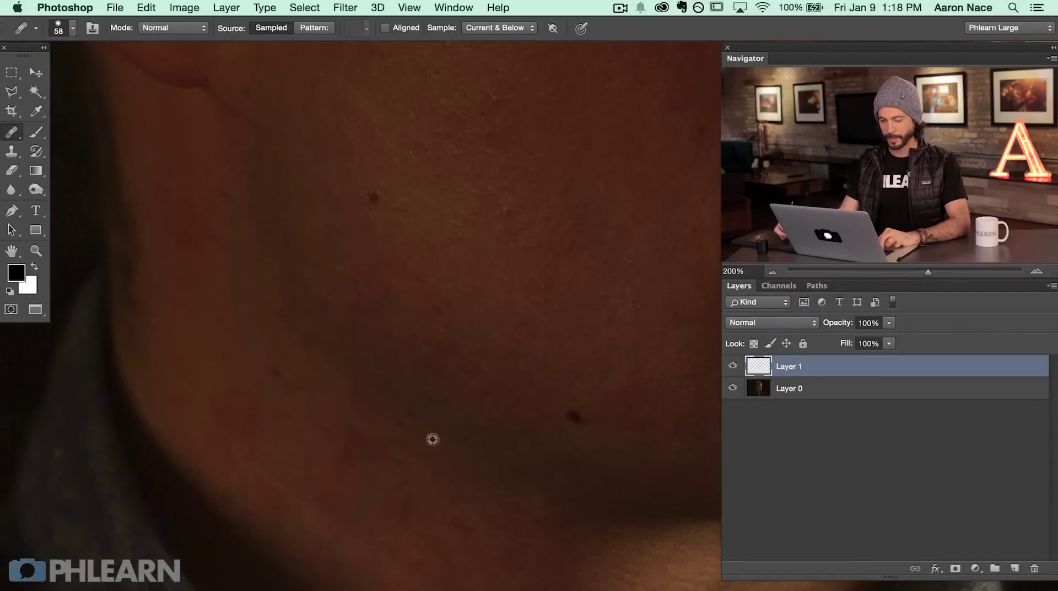
pyautogui.hscroll(2, 442, 447)
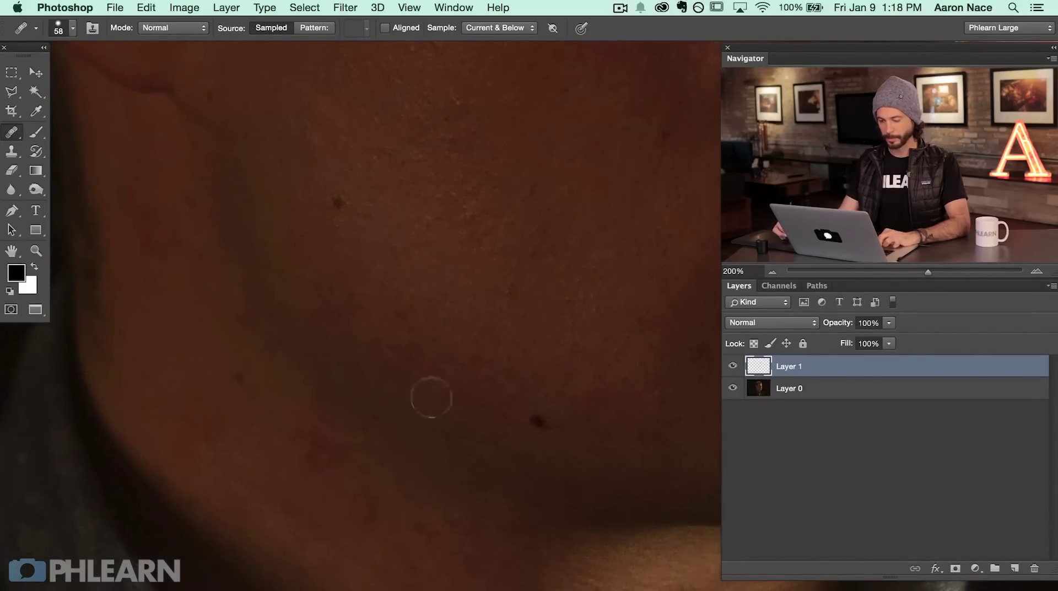
pyautogui.scroll(4, 432, 397)
pyautogui.hscroll(4, 432, 397)
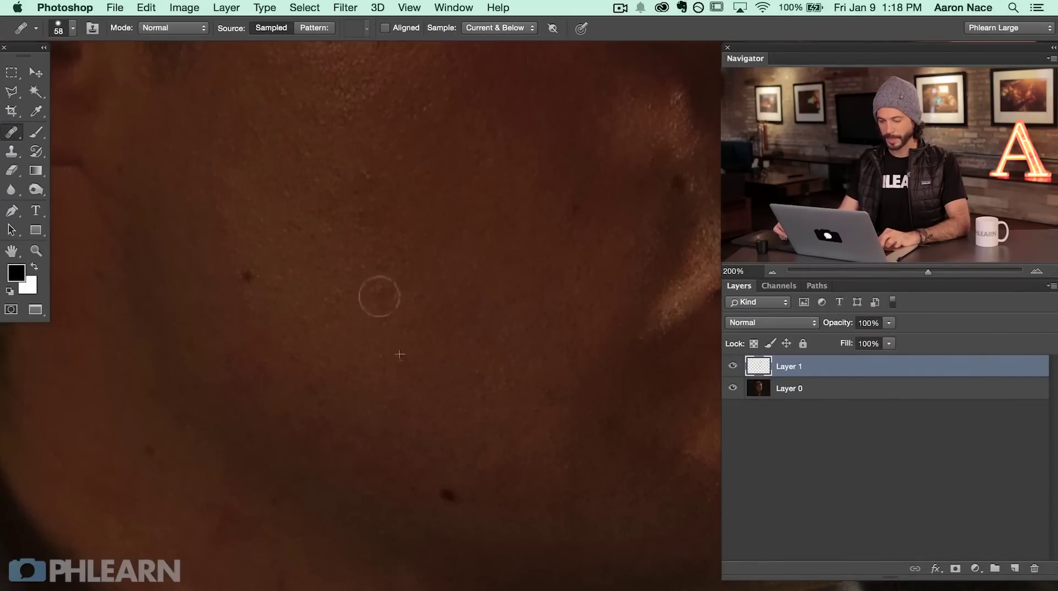
pyautogui.moveTo(469, 295); pyautogui.dragTo(421, 366)
pyautogui.moveTo(485, 407); pyautogui.dragTo(430, 434)
pyautogui.moveTo(522, 470)
pyautogui.mouseDown()
pyautogui.moveTo(390, 459)
pyautogui.moveTo(361, 431)
pyautogui.mouseUp()
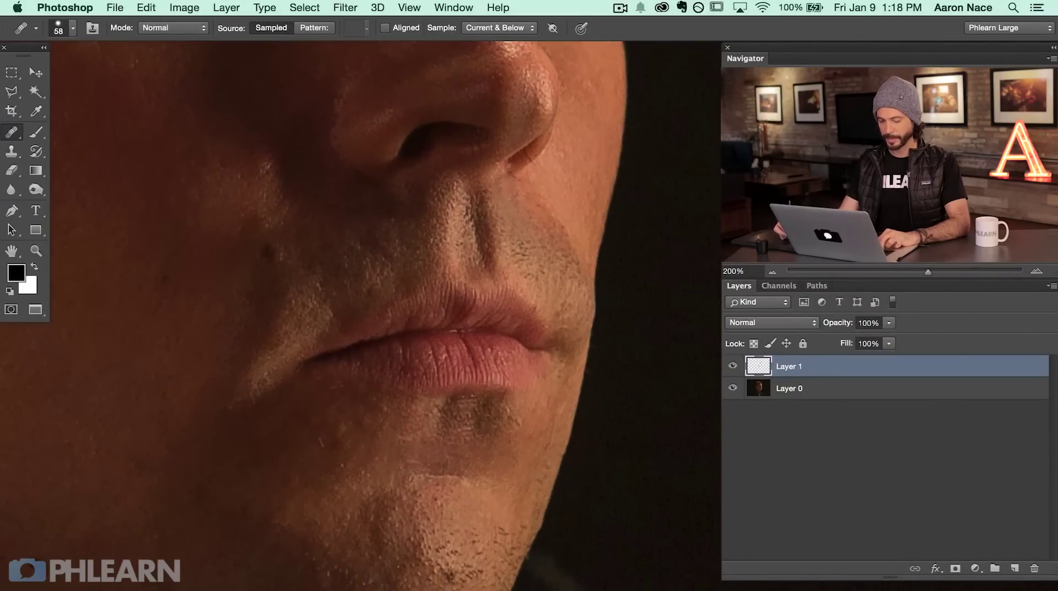
# Heal the small blemishes on the chin below the lower lip, keeping the brush sampling at Current & Below
pyautogui.click(431, 502)
pyautogui.click(412, 509)
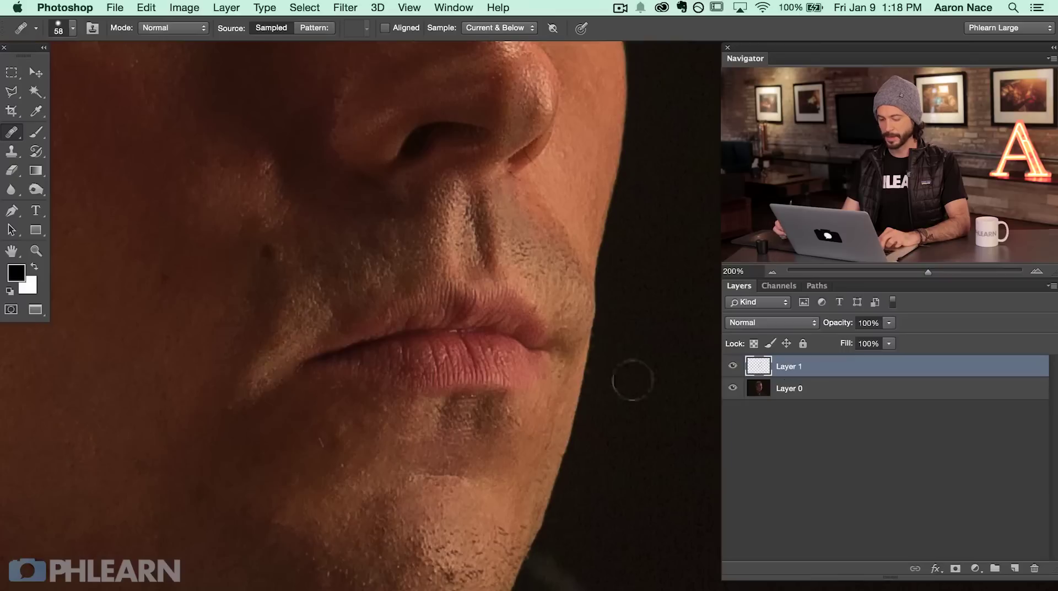
pyautogui.click(499, 29)
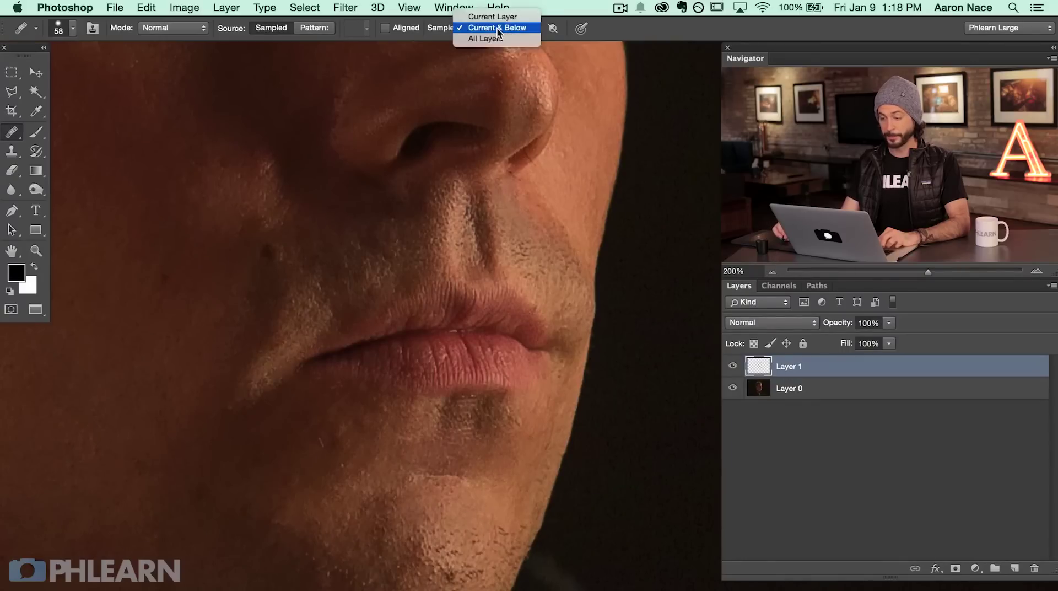
pyautogui.click(498, 27)
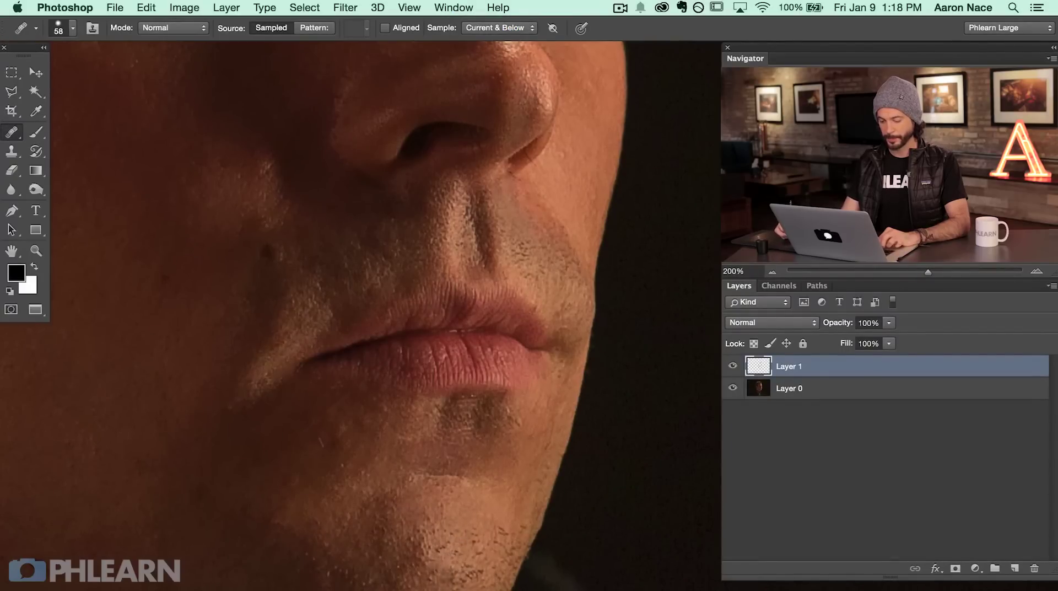
pyautogui.click(428, 551)
pyautogui.click(422, 518)
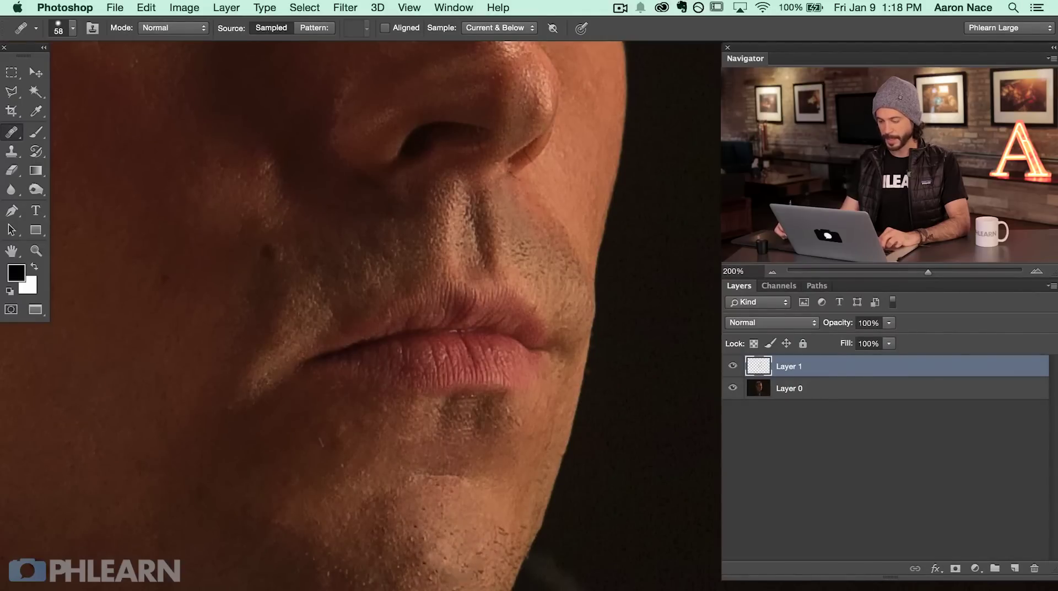
pyautogui.keyDown('alt'); pyautogui.click(425, 562); pyautogui.keyUp('alt')
pyautogui.click(404, 546)
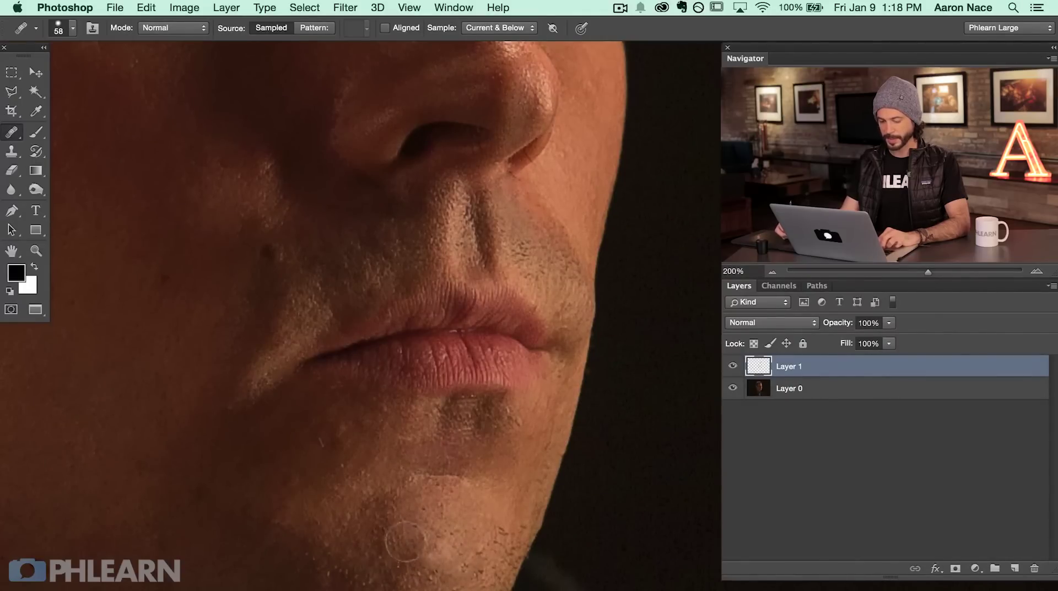
# Heal the small spots on the shadowed cheek beside the nose, sampling clean skin close by
pyautogui.moveTo(334, 296); pyautogui.dragTo(390, 380)
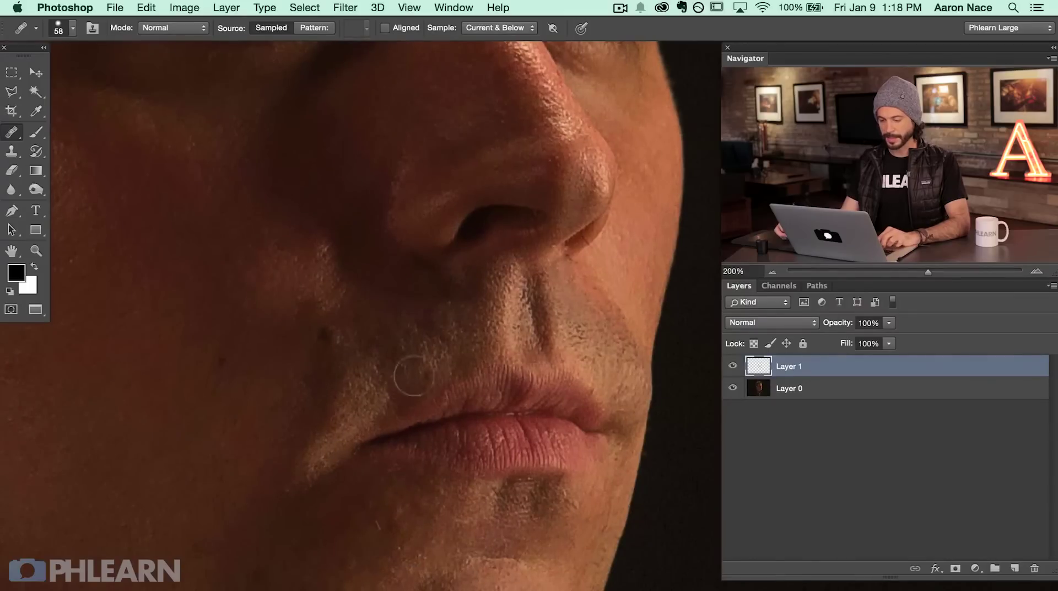
pyautogui.keyDown('alt'); pyautogui.click(325, 266); pyautogui.keyUp('alt')
pyautogui.moveTo(323, 240)
pyautogui.mouseDown()
pyautogui.moveTo(309, 246)
pyautogui.moveTo(319, 249)
pyautogui.mouseUp()
pyautogui.keyDown('alt'); pyautogui.click(315, 211); pyautogui.keyUp('alt')
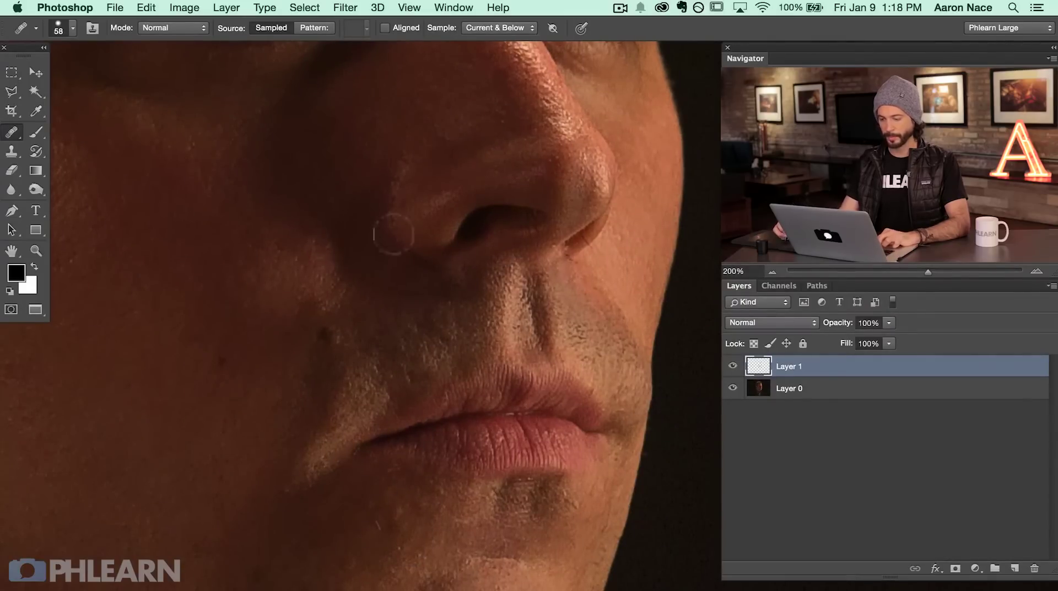
# Check the forehead and eye area for blemishes and heal the remaining specks on the cheekbone near the sideburn
pyautogui.moveTo(400, 226); pyautogui.dragTo(364, 435)
pyautogui.moveTo(372, 306); pyautogui.dragTo(388, 463)
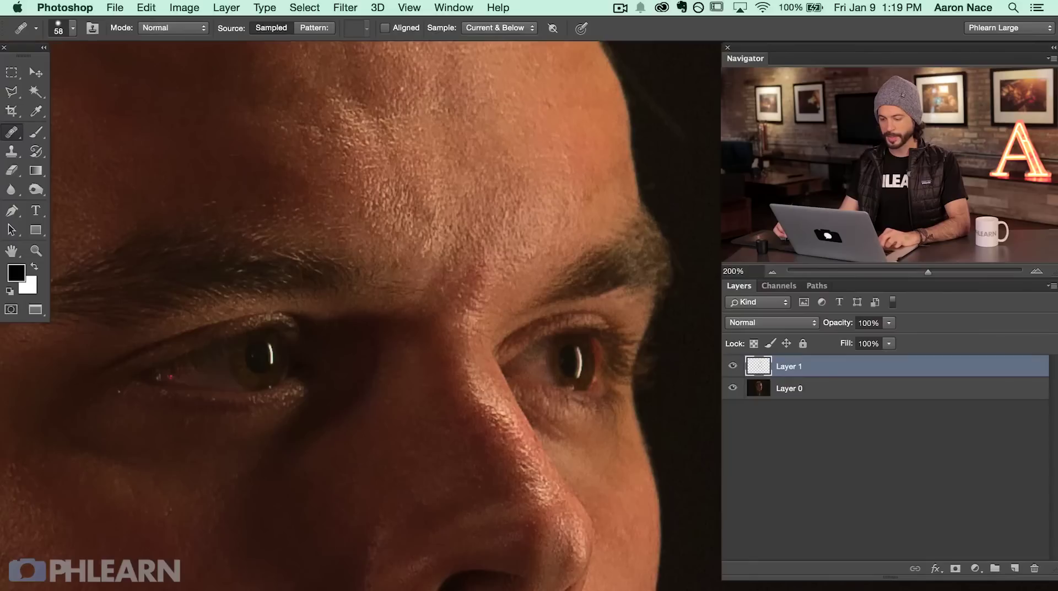
pyautogui.moveTo(367, 316)
pyautogui.mouseDown()
pyautogui.moveTo(484, 483)
pyautogui.moveTo(373, 449)
pyautogui.moveTo(353, 458)
pyautogui.mouseUp()
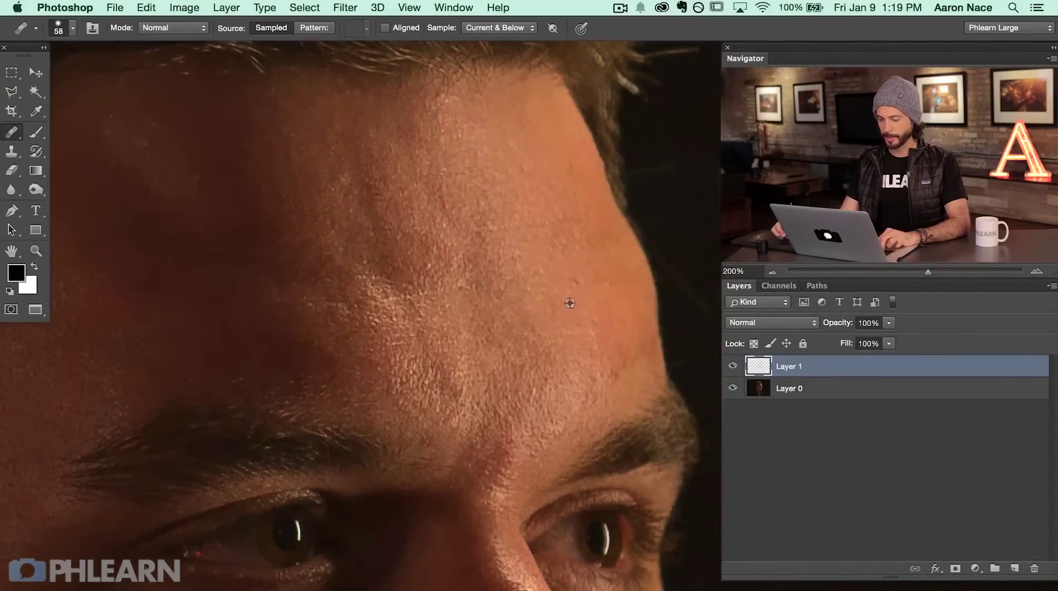
pyautogui.moveTo(510, 421)
pyautogui.mouseDown()
pyautogui.moveTo(491, 283)
pyautogui.moveTo(481, 292)
pyautogui.mouseUp()
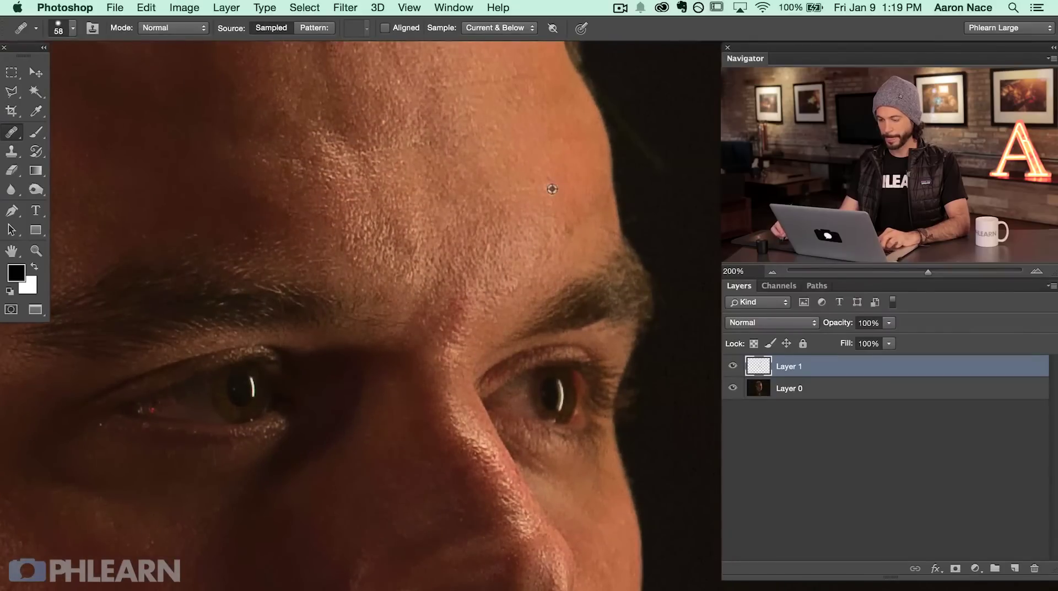
pyautogui.moveTo(444, 463)
pyautogui.mouseDown()
pyautogui.moveTo(475, 369)
pyautogui.moveTo(539, 411)
pyautogui.moveTo(487, 452)
pyautogui.moveTo(504, 459)
pyautogui.mouseUp()
pyautogui.keyDown('alt'); pyautogui.click(348, 407); pyautogui.keyUp('alt')
pyautogui.moveTo(326, 384); pyautogui.dragTo(322, 376)
pyautogui.moveTo(412, 432); pyautogui.dragTo(447, 557)
pyautogui.keyDown('alt'); pyautogui.click(347, 289); pyautogui.keyUp('alt')
pyautogui.moveTo(316, 259); pyautogui.dragTo(313, 267)
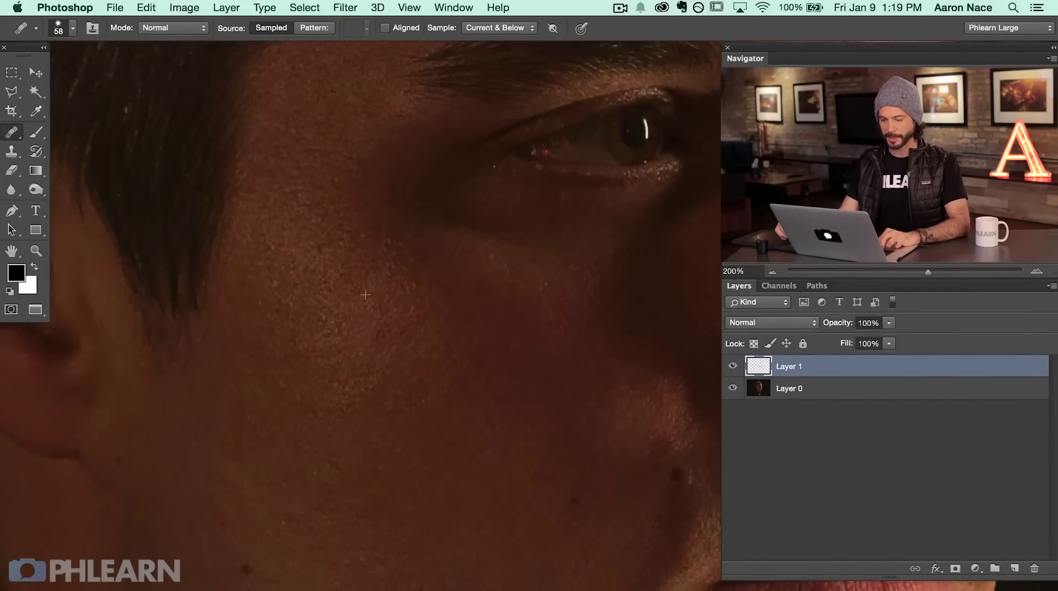
# Review the whole face at 100% and heal the uneven patch beside the nostril
pyautogui.press('super+minus')
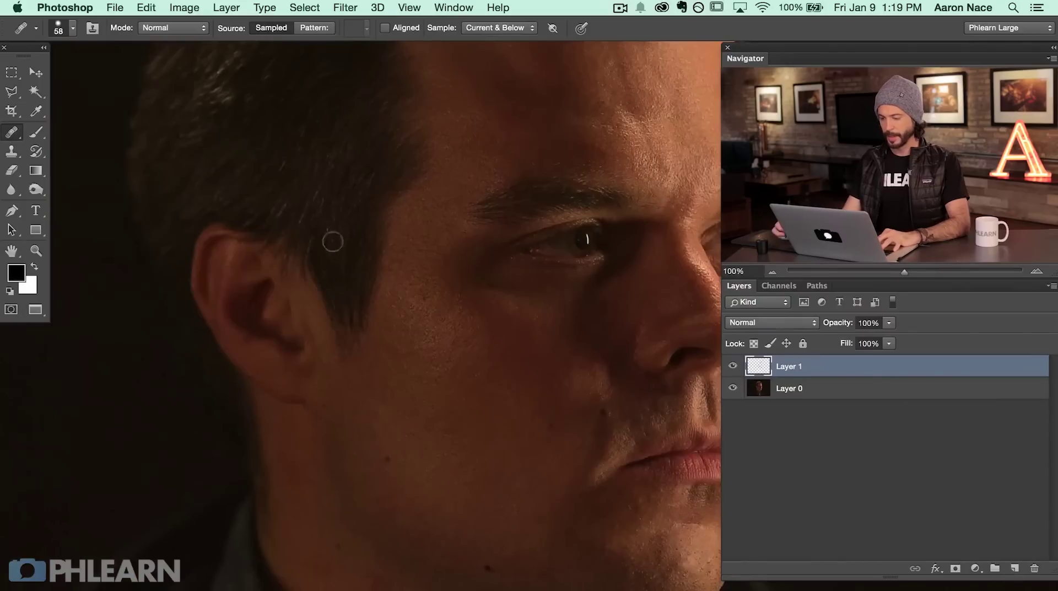
pyautogui.moveTo(569, 355)
pyautogui.mouseDown()
pyautogui.moveTo(390, 394)
pyautogui.moveTo(402, 402)
pyautogui.mouseUp()
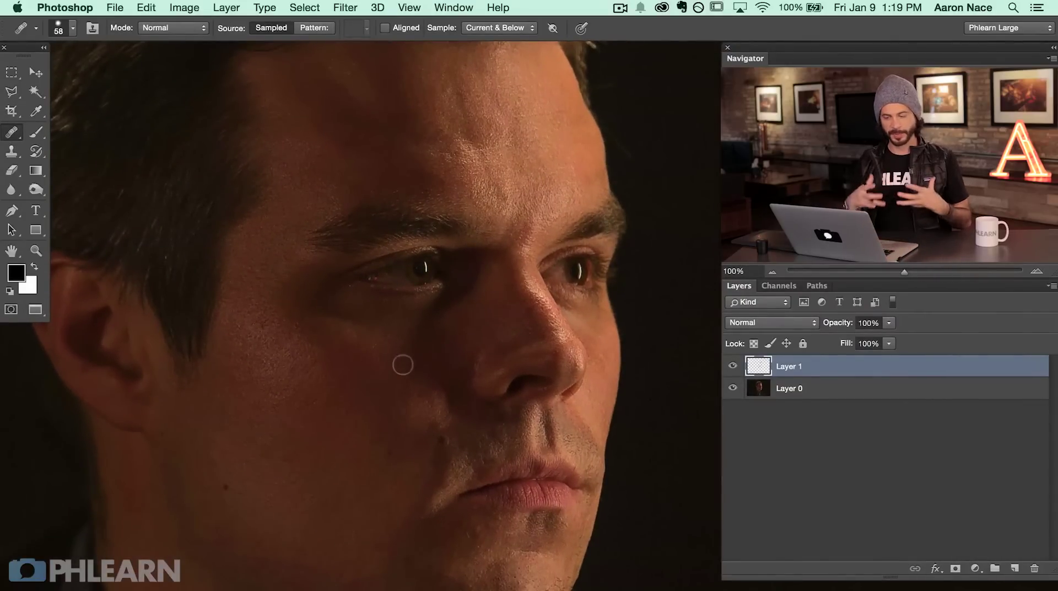
pyautogui.moveTo(359, 357); pyautogui.dragTo(372, 408)
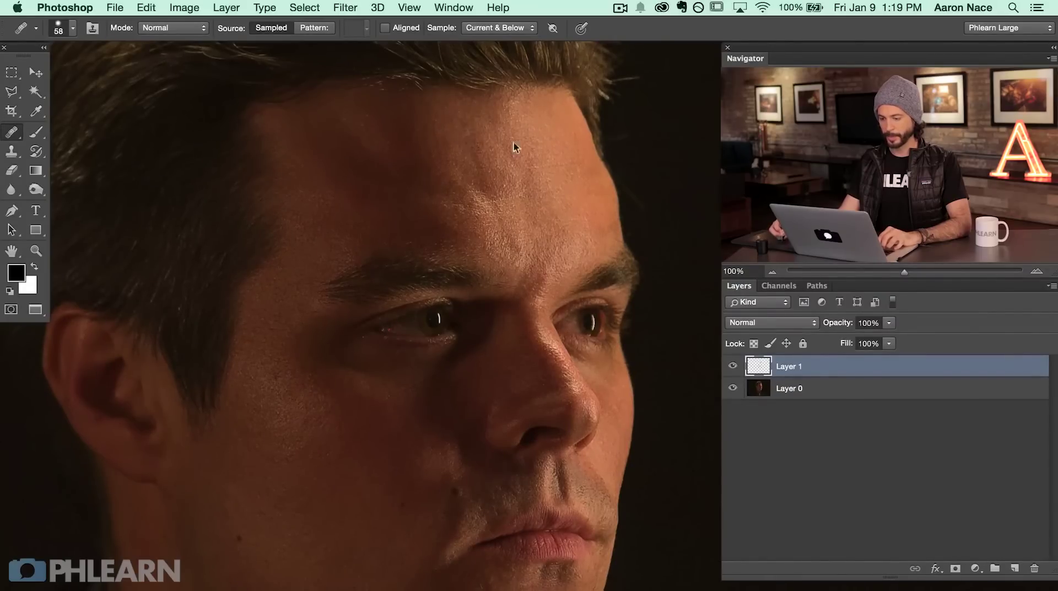
pyautogui.moveTo(292, 369); pyautogui.dragTo(319, 332)
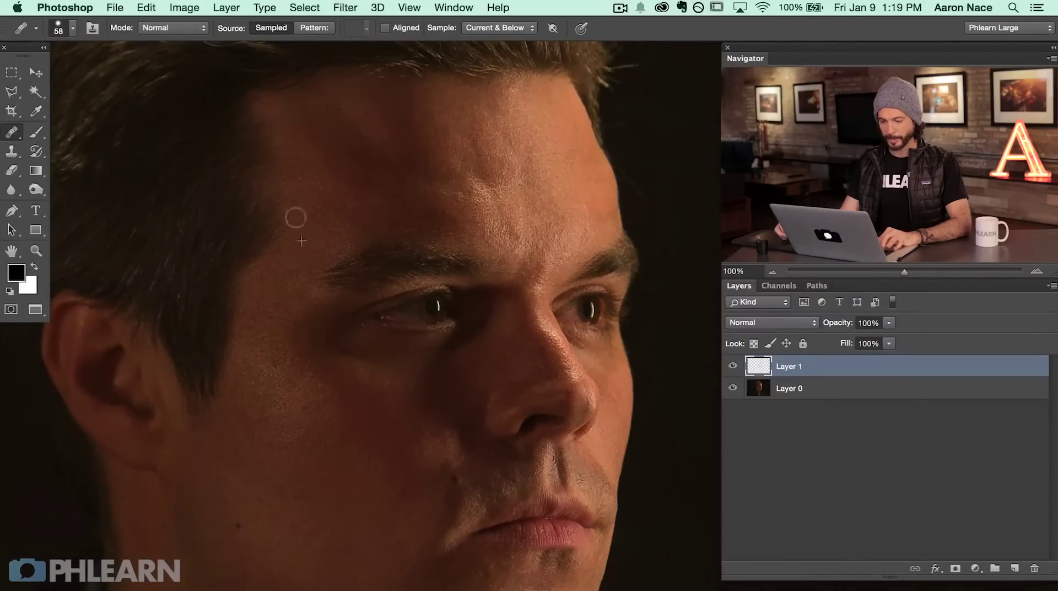
pyautogui.moveTo(325, 362); pyautogui.dragTo(307, 280)
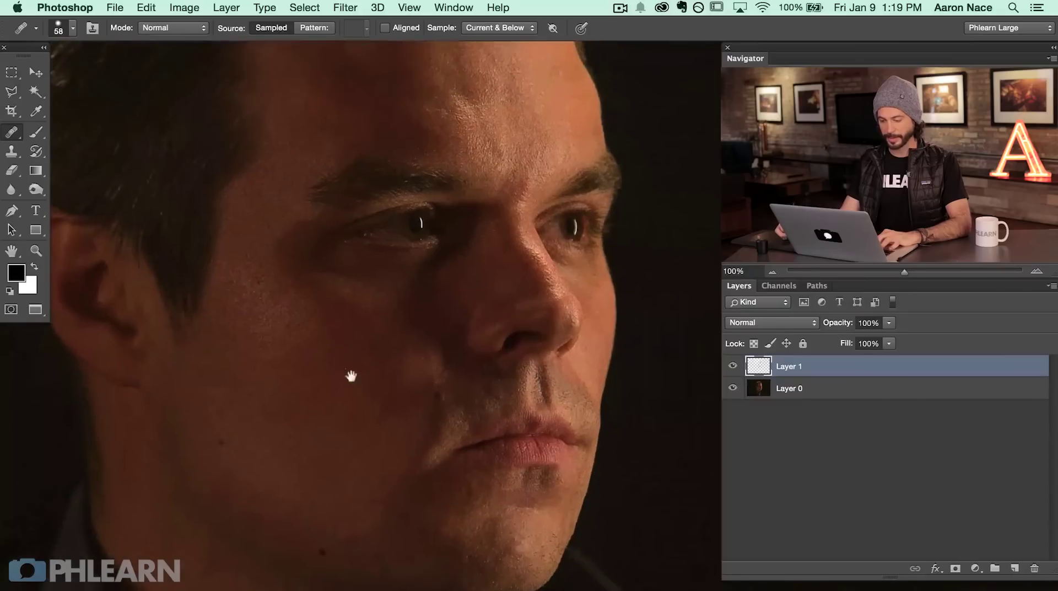
pyautogui.moveTo(351, 376); pyautogui.dragTo(327, 359)
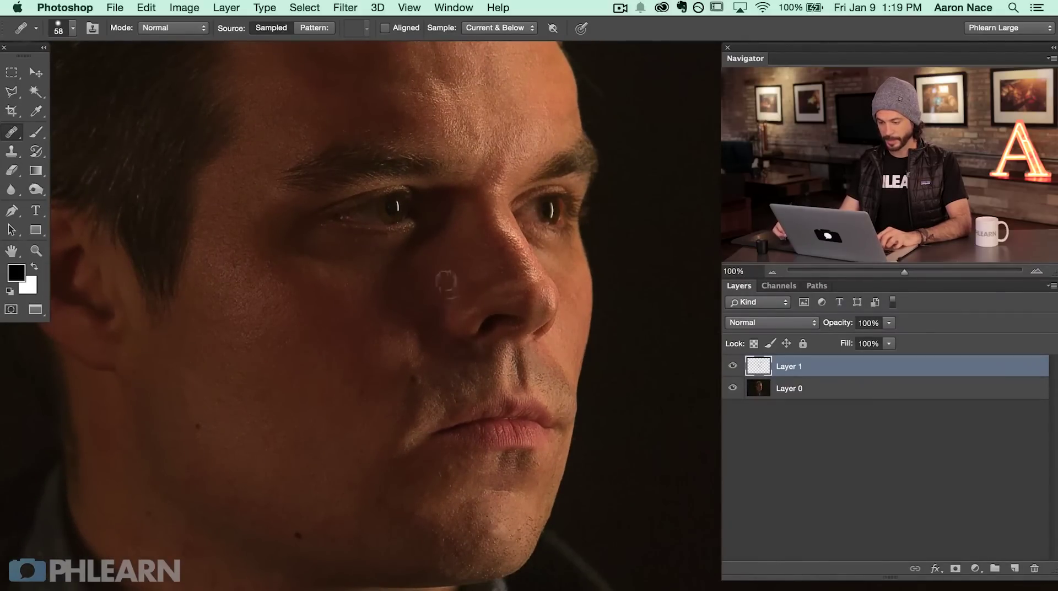
pyautogui.moveTo(441, 310); pyautogui.dragTo(443, 300)
pyautogui.click(453, 297)
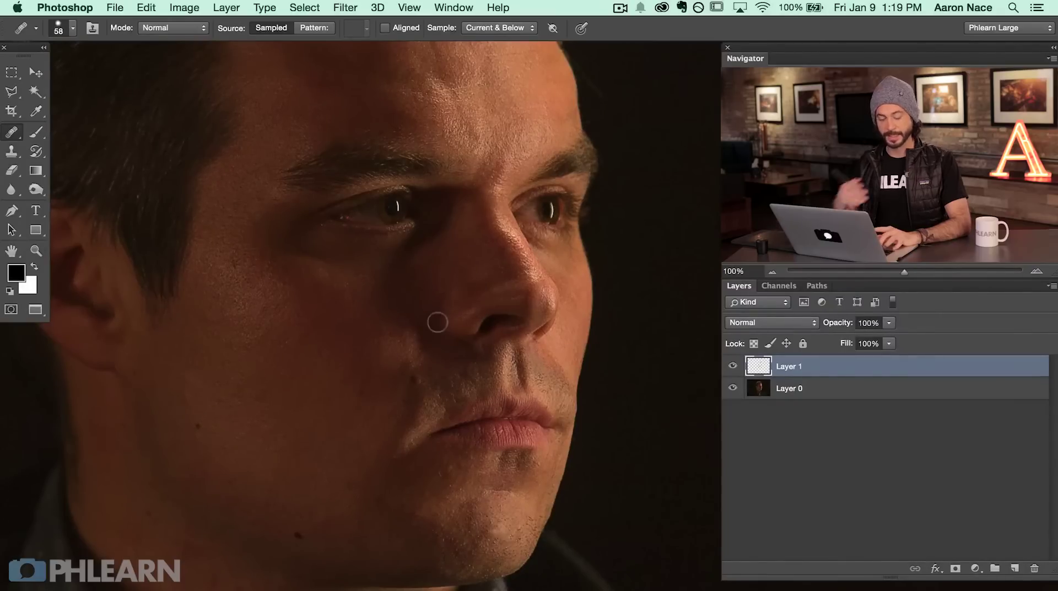
# Heal the remaining specks along the jawline beside the mole and on the lower cheek near the ear
pyautogui.moveTo(376, 571); pyautogui.dragTo(402, 535)
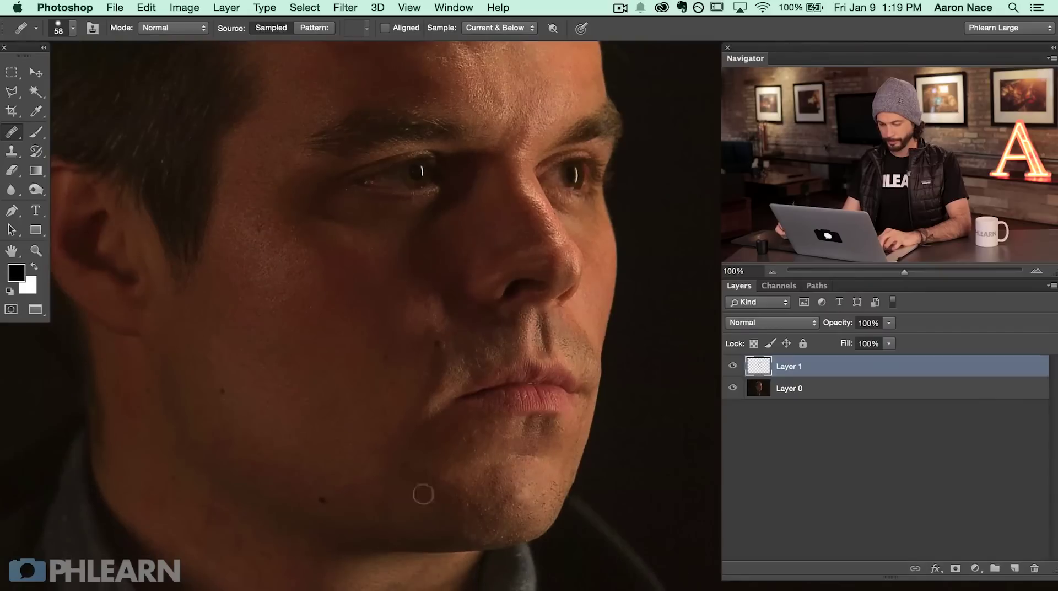
pyautogui.click(383, 488)
pyautogui.moveTo(379, 500); pyautogui.dragTo(373, 505)
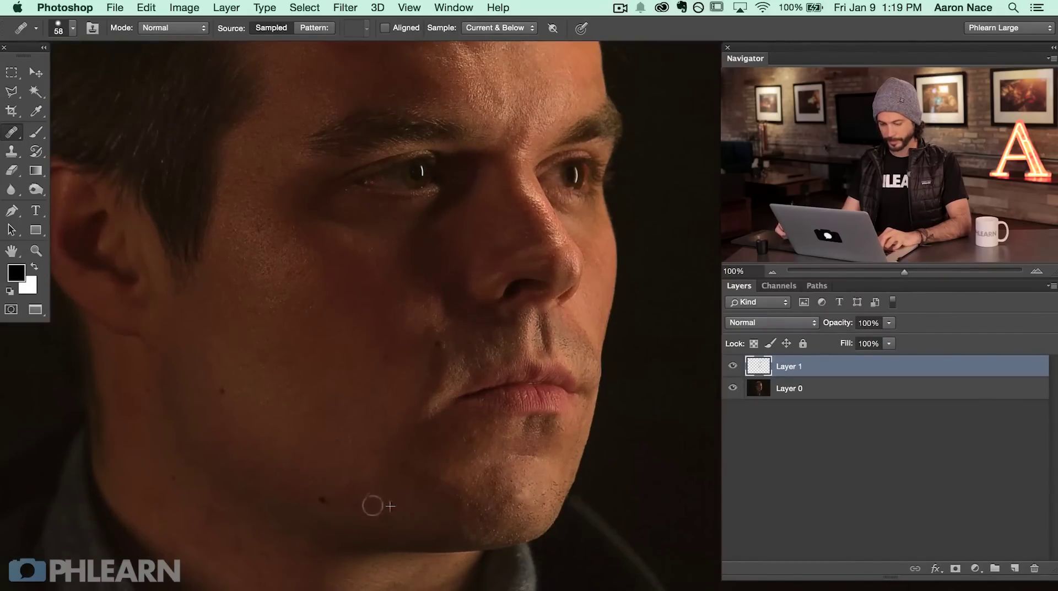
pyautogui.moveTo(190, 435); pyautogui.dragTo(266, 419)
pyautogui.keyDown('alt'); pyautogui.click(232, 419); pyautogui.keyUp('alt')
pyautogui.moveTo(233, 371); pyautogui.dragTo(222, 381)
# Compare the portrait before and after healing by toggling the visibility of Layer 1, leaving it visible
pyautogui.moveTo(315, 377); pyautogui.dragTo(283, 499)
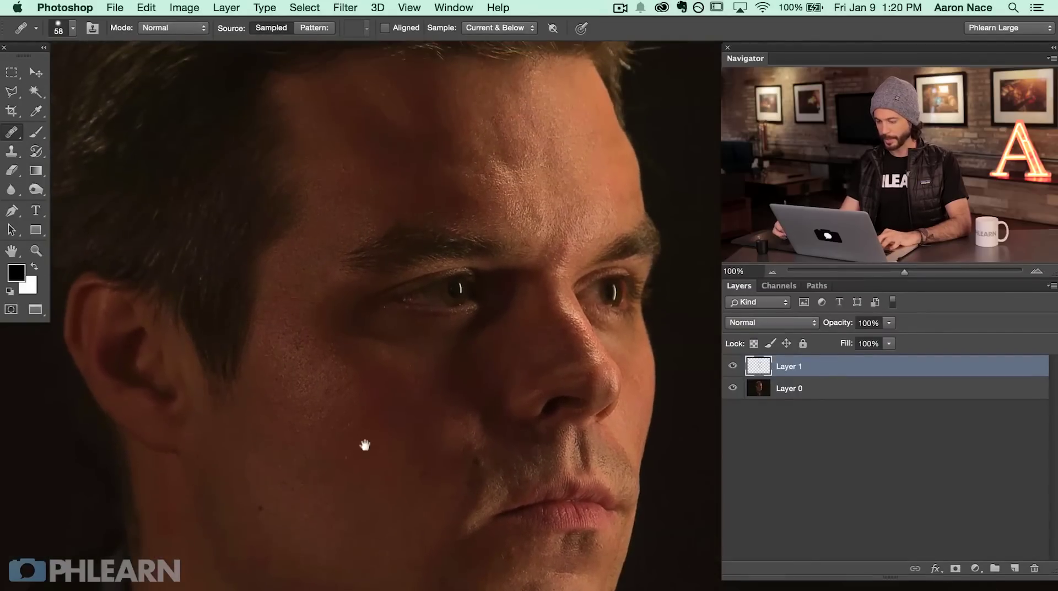
pyautogui.moveTo(607, 467)
pyautogui.mouseDown()
pyautogui.moveTo(599, 450)
pyautogui.moveTo(598, 461)
pyautogui.mouseUp()
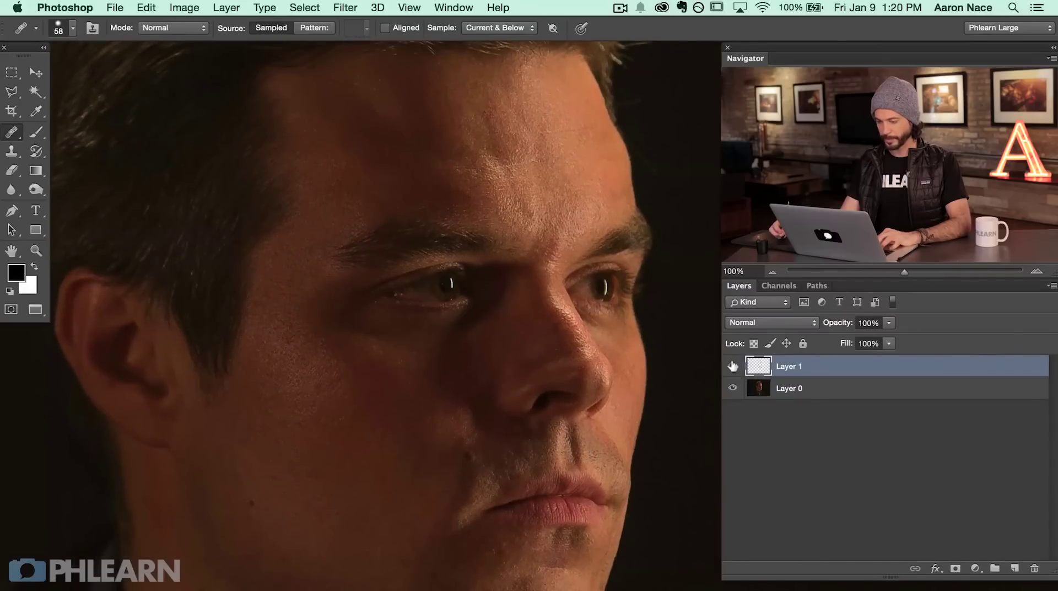
pyautogui.click(732, 366)
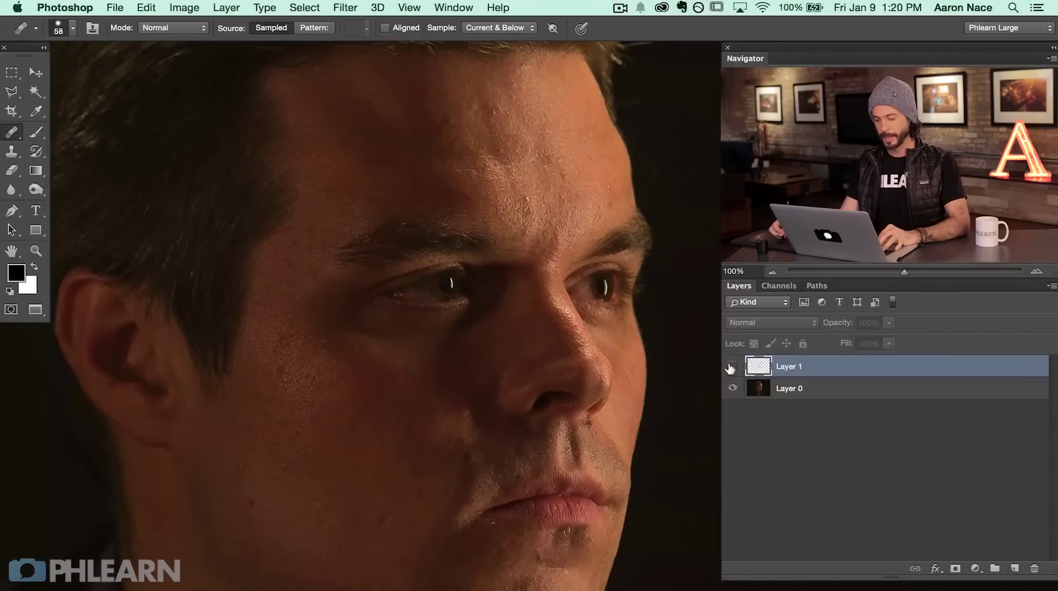
pyautogui.click(732, 367)
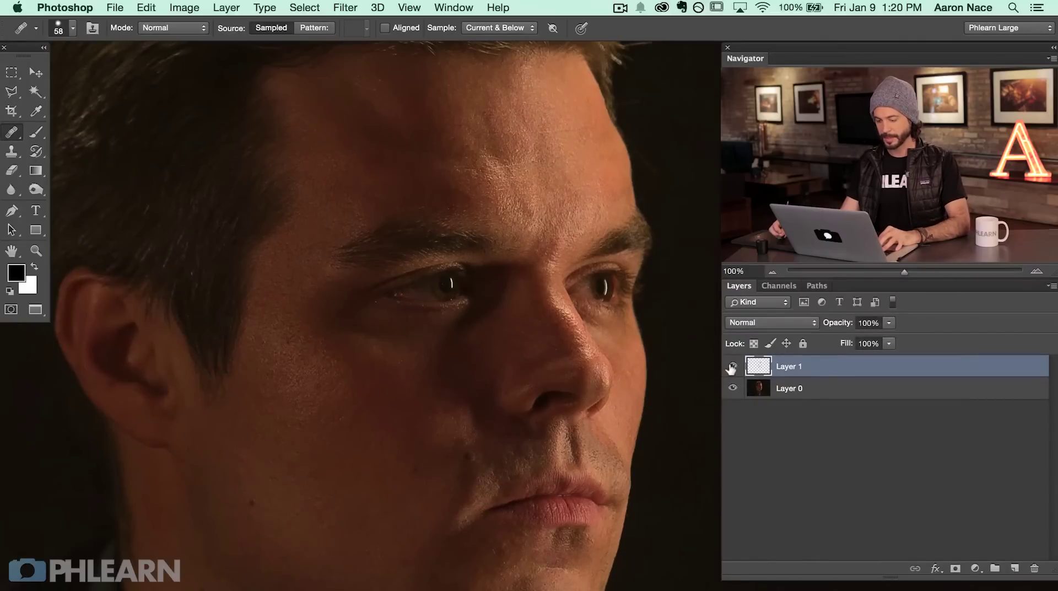
pyautogui.click(732, 367)
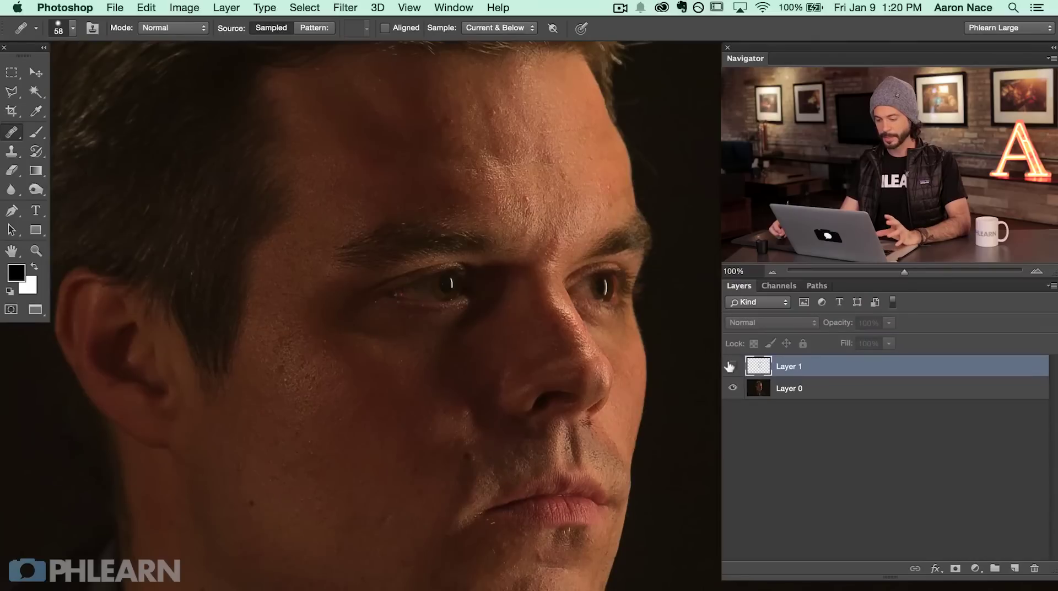
pyautogui.click(731, 367)
pyautogui.click(731, 368)
pyautogui.click(731, 367)
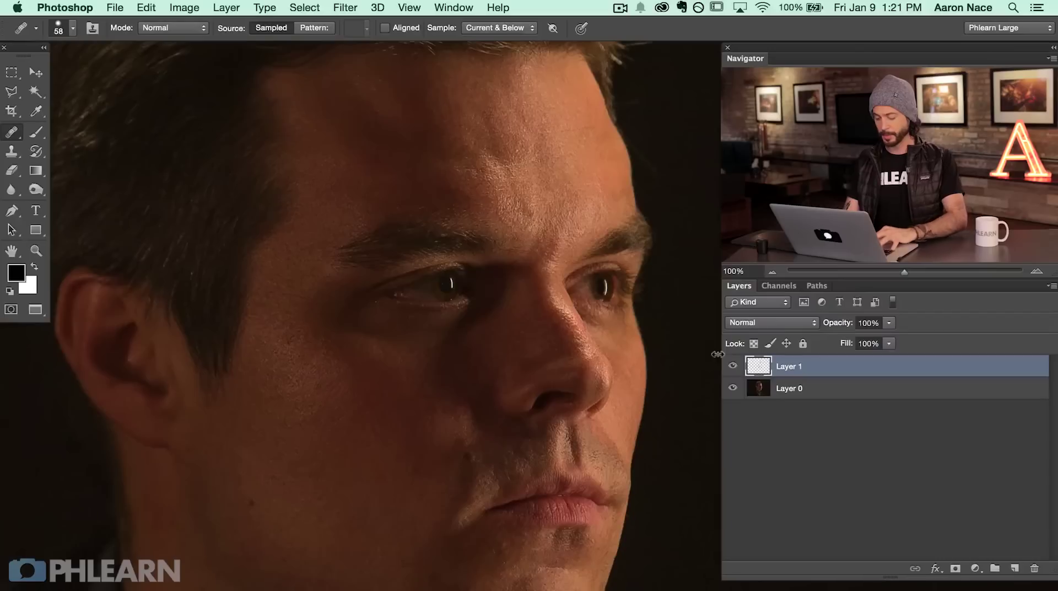
# Add a Hue/Saturation adjustment layer above Layer 1, with the face and neck in view
pyautogui.press('super+plus')
pyautogui.moveTo(208, 569)
pyautogui.mouseDown()
pyautogui.moveTo(314, 558)
pyautogui.moveTo(354, 292)
pyautogui.moveTo(380, 352)
pyautogui.moveTo(435, 383)
pyautogui.mouseUp()
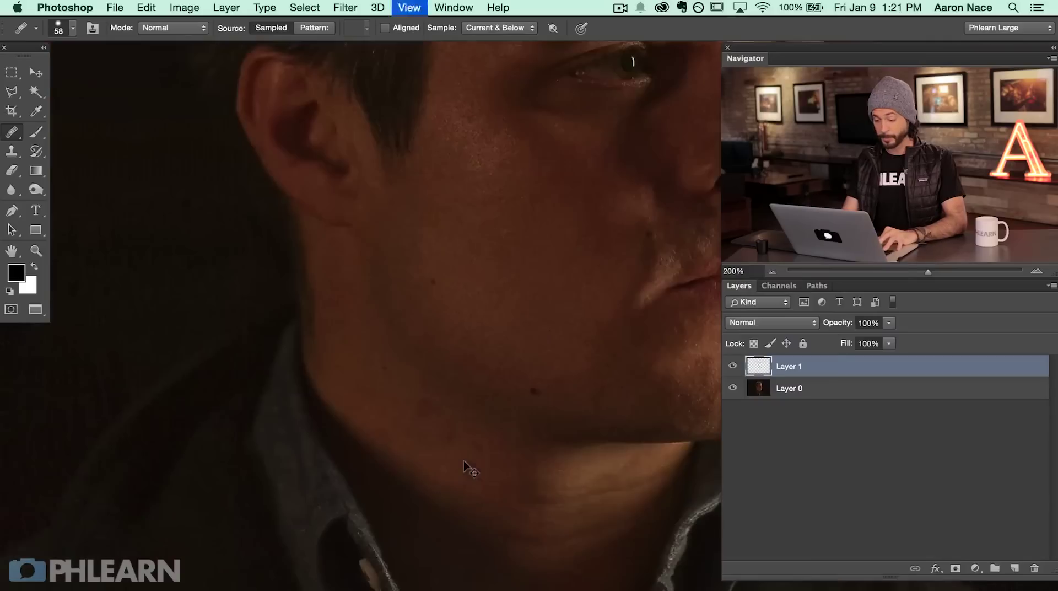
pyautogui.moveTo(376, 391); pyautogui.dragTo(356, 407)
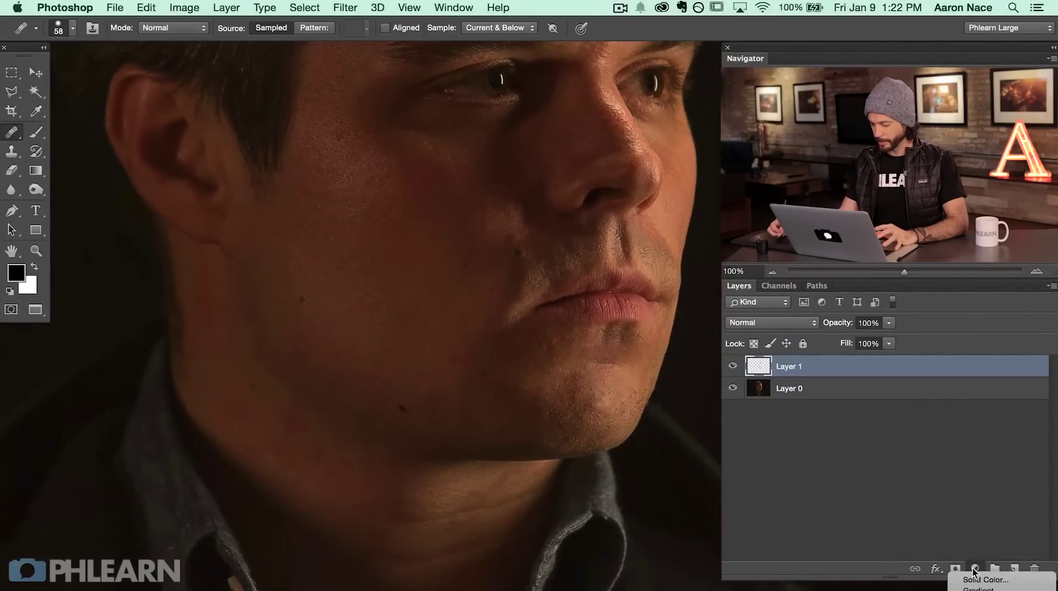
pyautogui.click(974, 568)
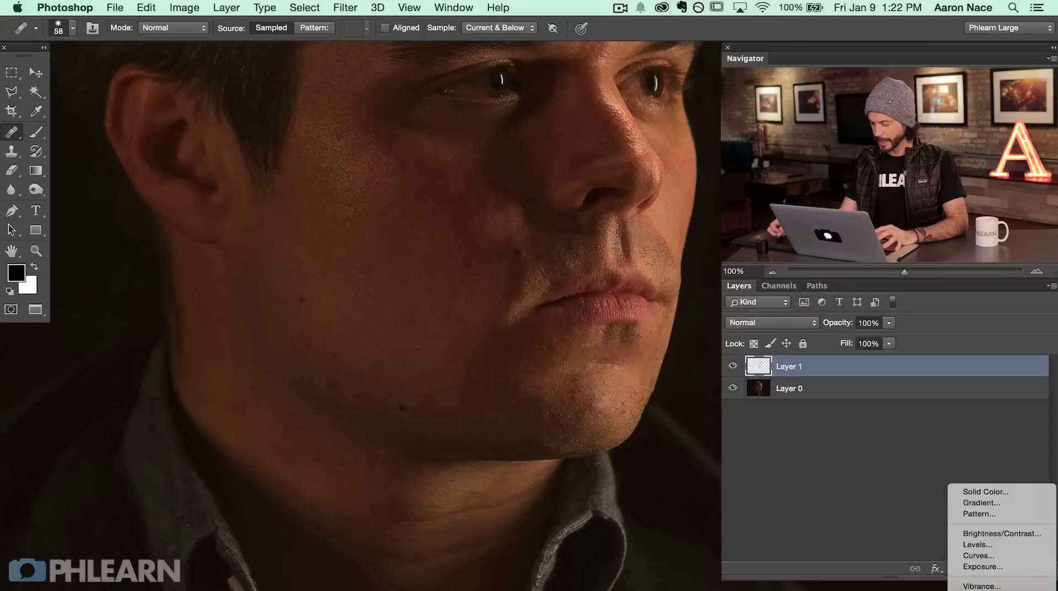
pyautogui.click(982, 588)
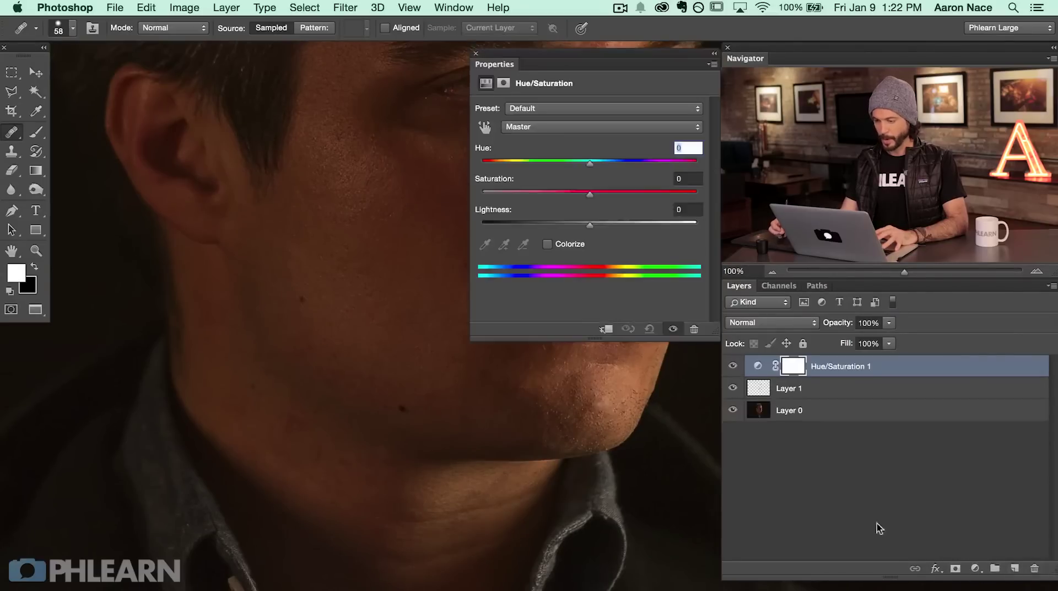
pyautogui.moveTo(477, 464); pyautogui.dragTo(414, 519)
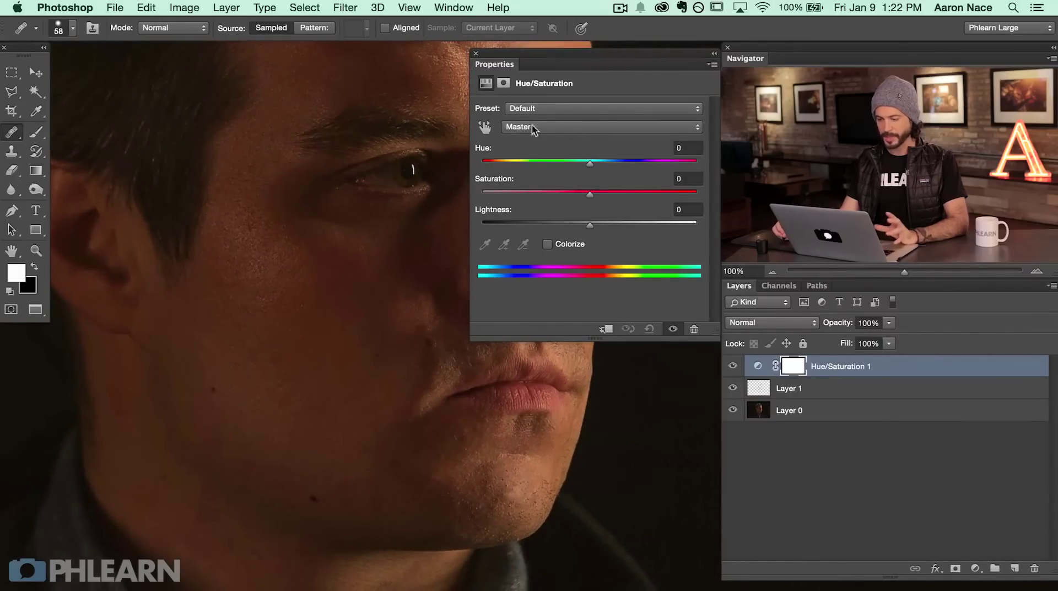
# Try a Master hue shift of about +16 and reset the Hue/Saturation adjustment to its defaults
pyautogui.moveTo(591, 165); pyautogui.dragTo(636, 170)
pyautogui.click(650, 329)
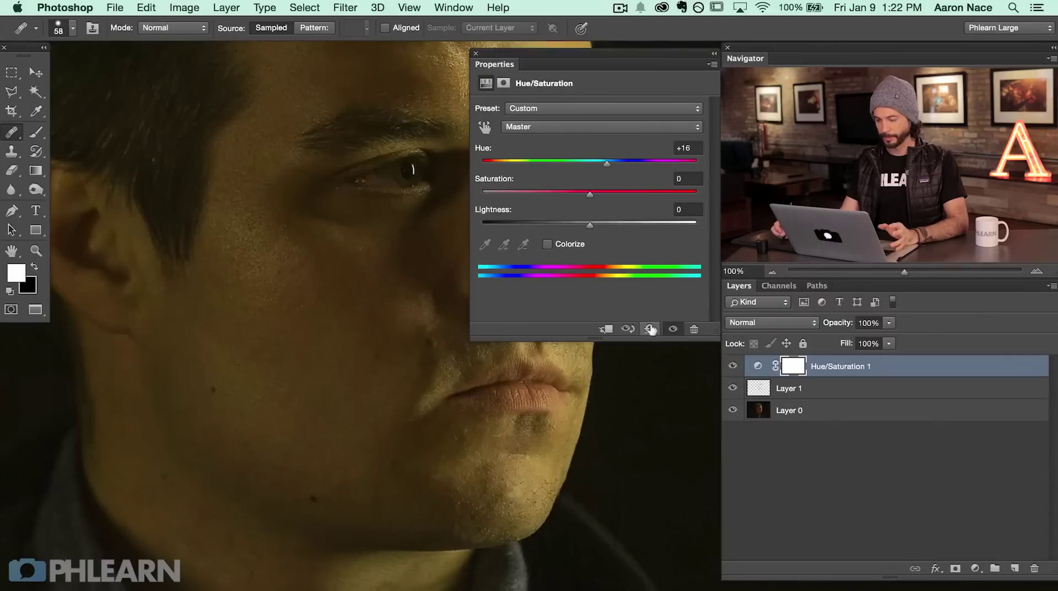
# Target the Reds range in the Hue/Saturation adjustment and shift its hue to about +103
pyautogui.click(534, 127)
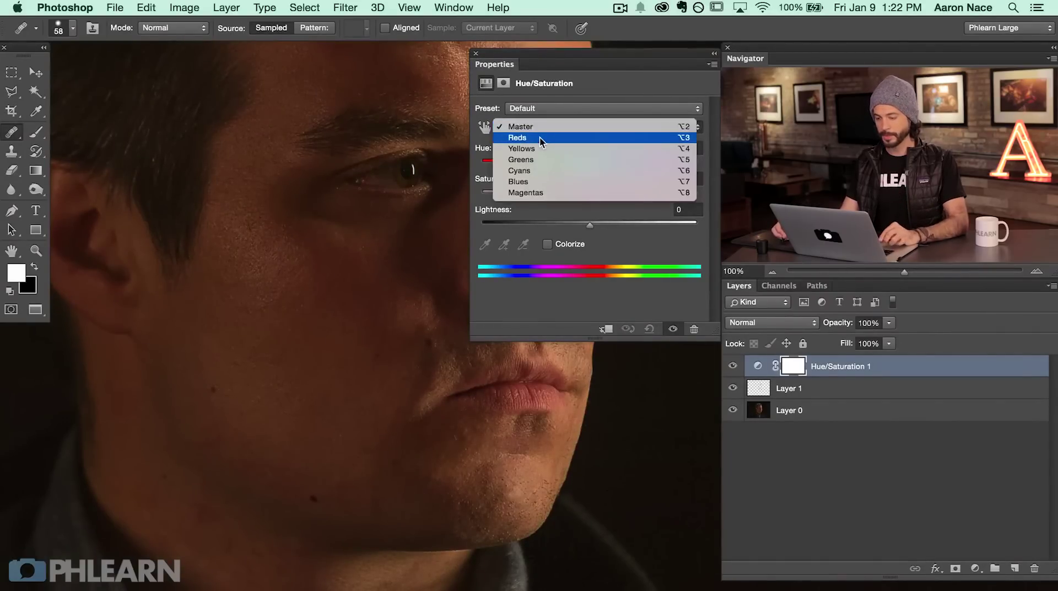
pyautogui.click(540, 138)
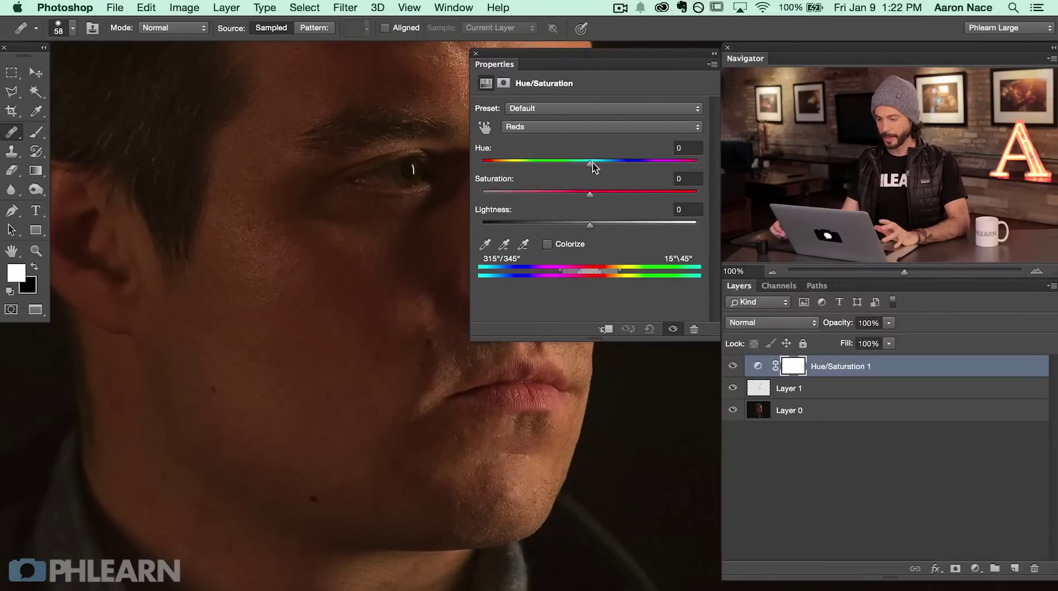
pyautogui.moveTo(651, 161); pyautogui.dragTo(665, 161)
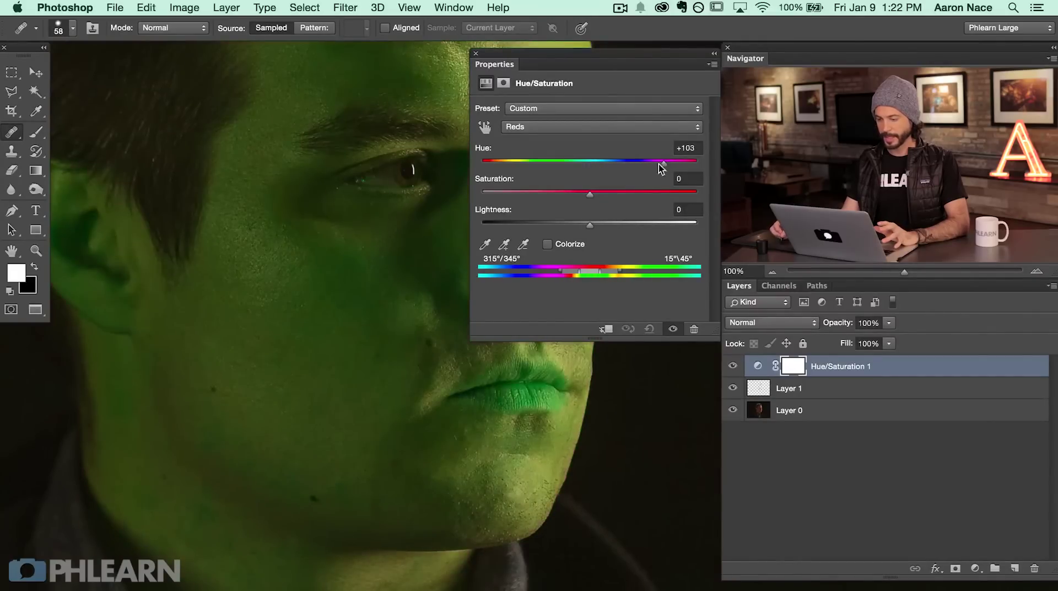
# Raise the Reds saturation to +75 and shift the affected colour range to 305°/335° and 5°\36°
pyautogui.click(663, 191)
pyautogui.moveTo(666, 194); pyautogui.dragTo(671, 193)
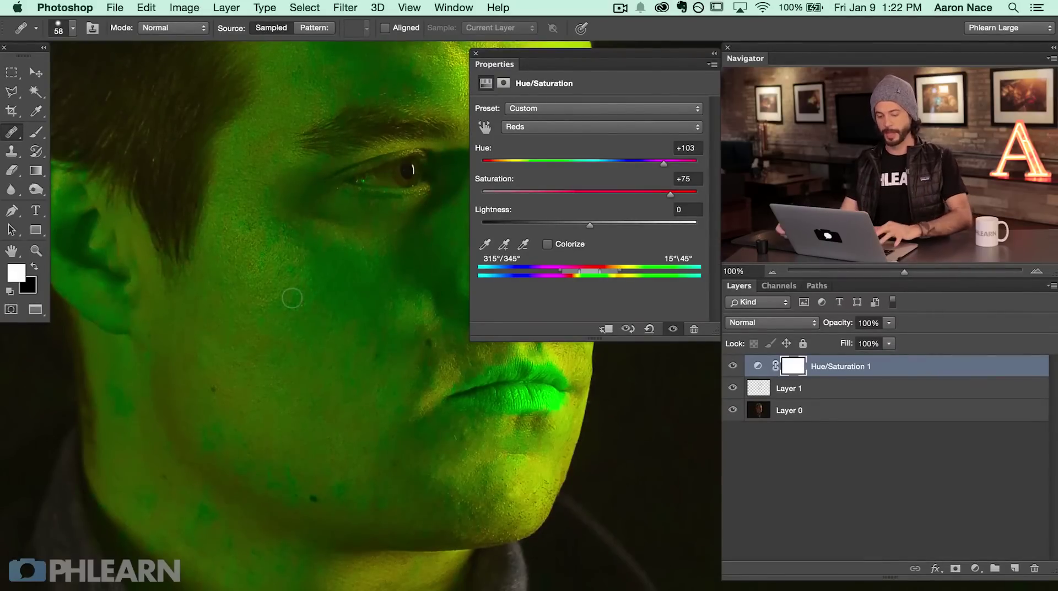
pyautogui.moveTo(309, 485); pyautogui.dragTo(338, 560)
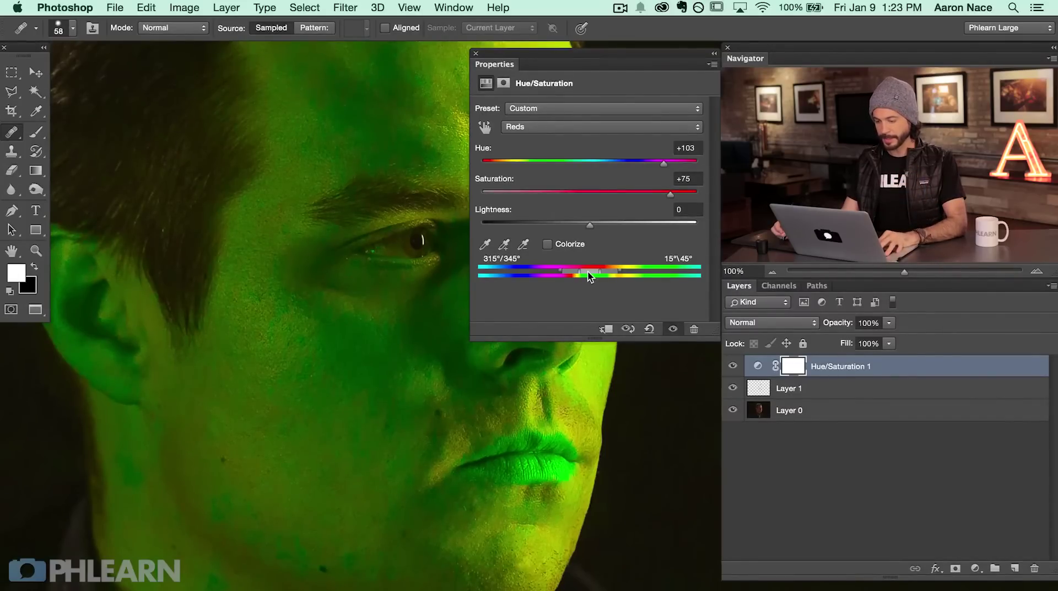
pyautogui.moveTo(590, 272); pyautogui.dragTo(632, 276)
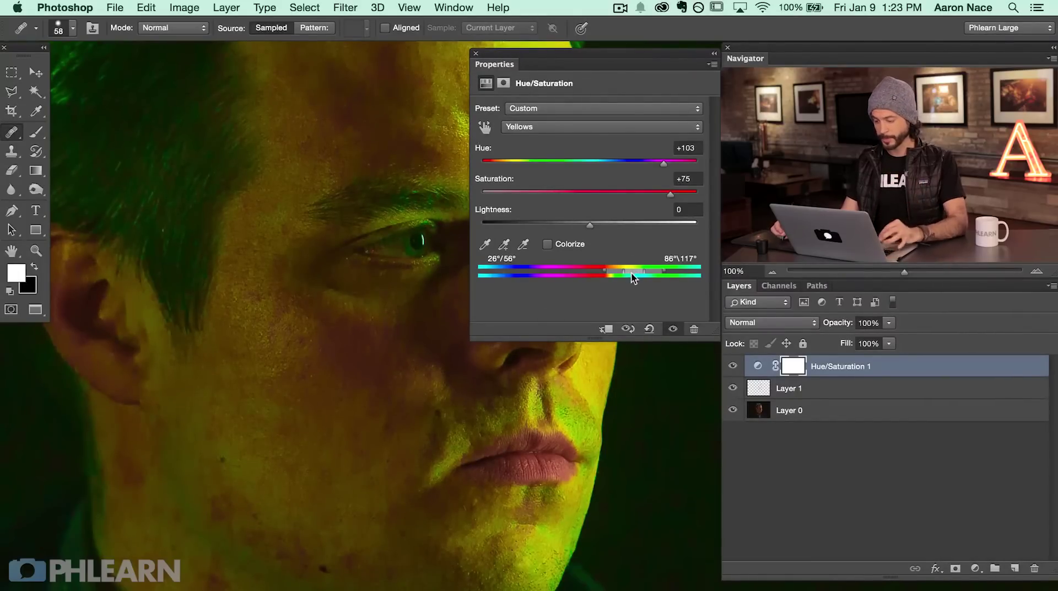
pyautogui.moveTo(633, 270); pyautogui.dragTo(583, 269)
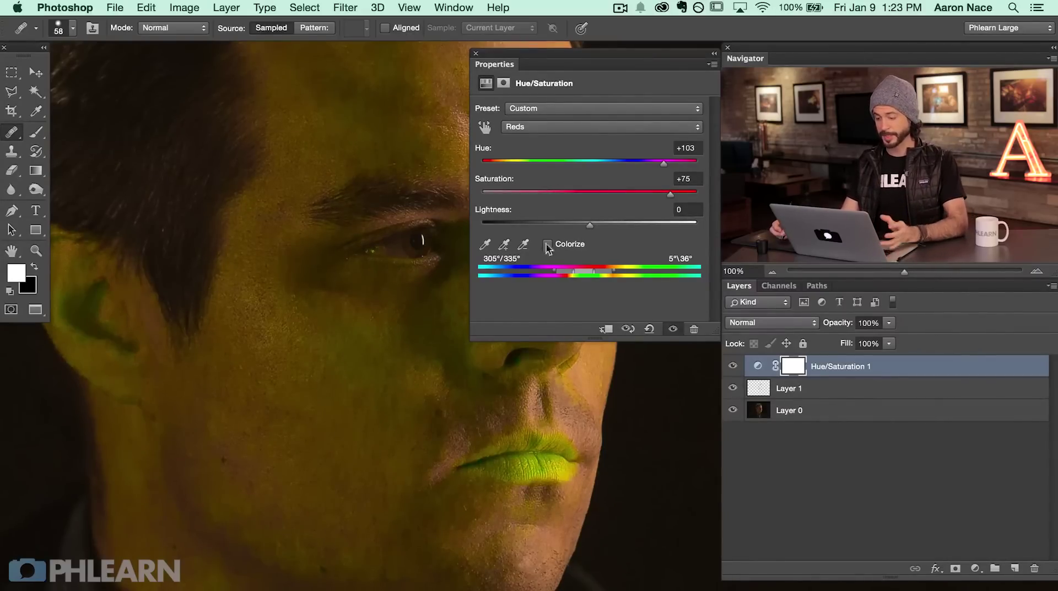
# Set the saturation and hue of the Reds range back to 0
pyautogui.click(698, 178)
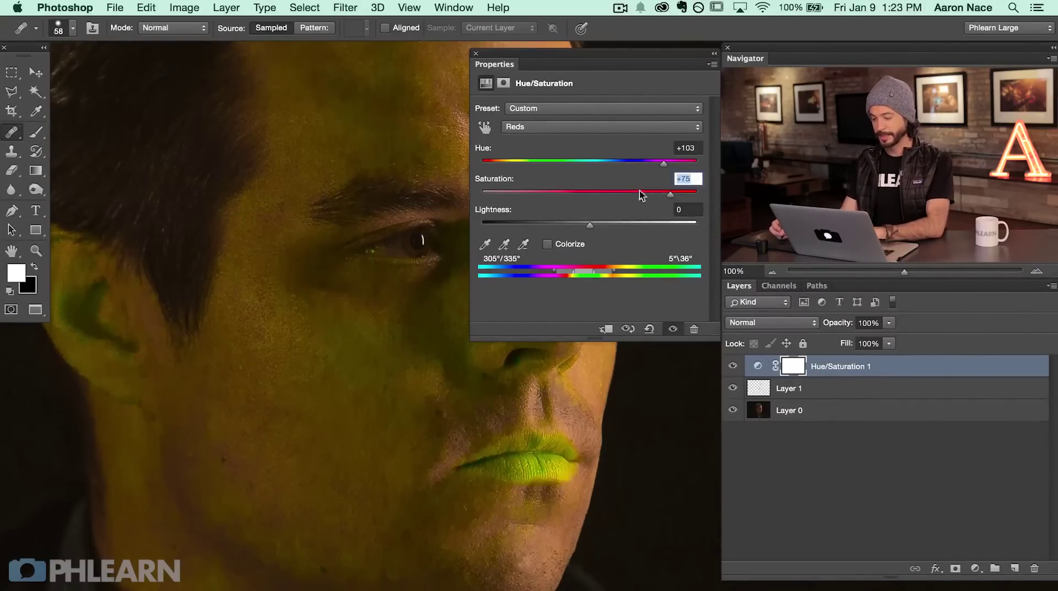
pyautogui.write('0')
pyautogui.click(696, 148)
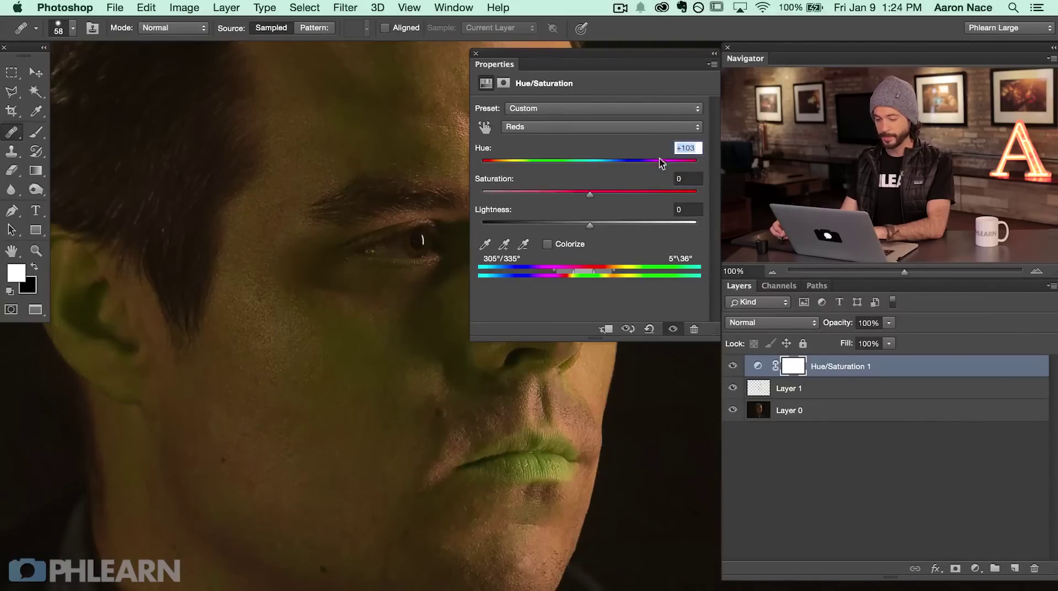
pyautogui.write('0')
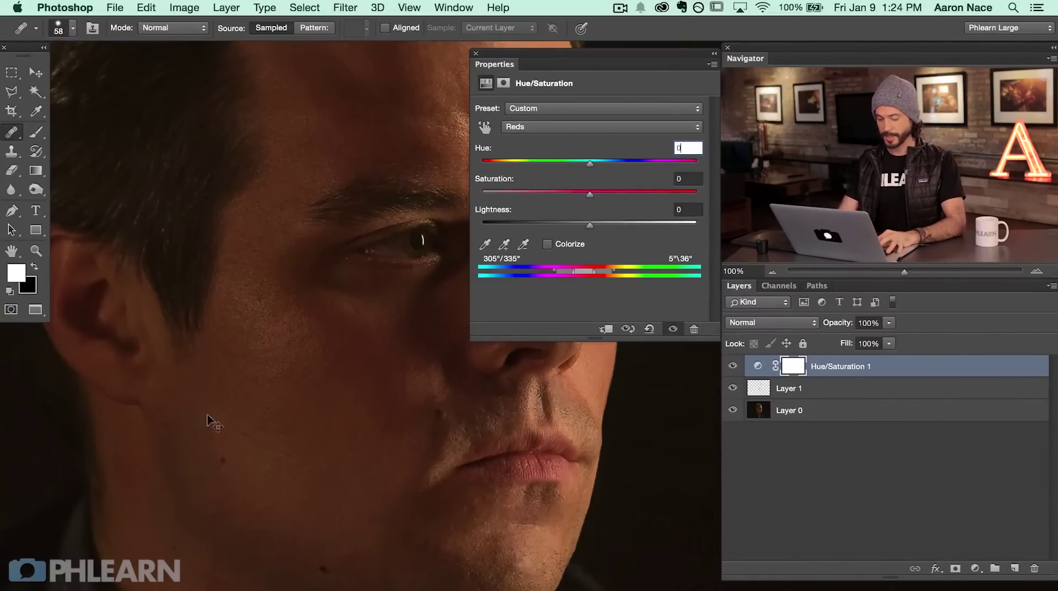
# Shift the Reds hue to about +10, judging the colour on the jaw and neck skin
pyautogui.press('super+plus')
pyautogui.moveTo(310, 453); pyautogui.dragTo(465, 121)
pyautogui.moveTo(281, 445); pyautogui.dragTo(477, 465)
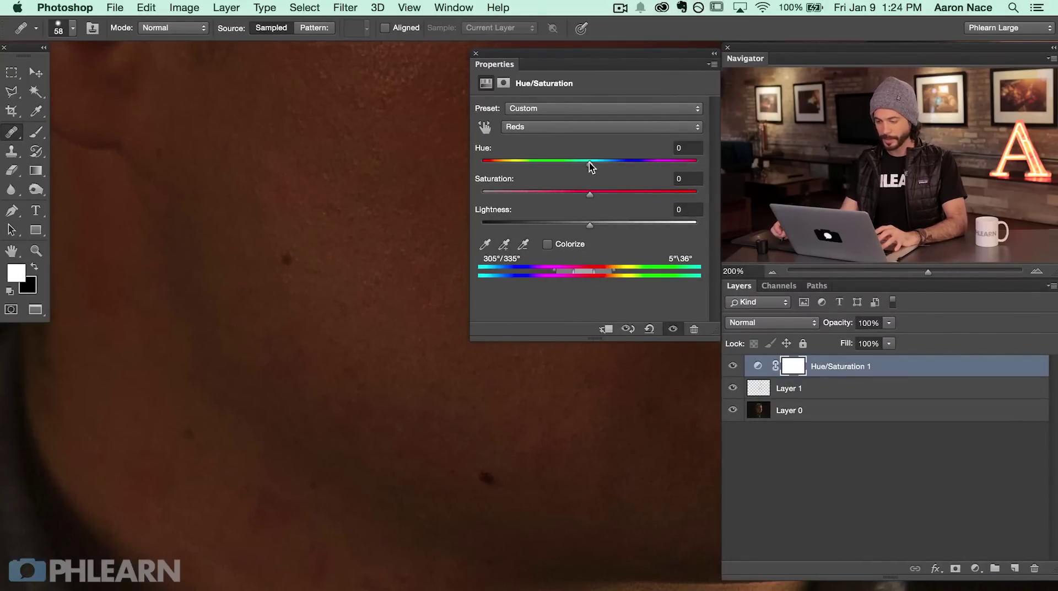
pyautogui.moveTo(590, 163); pyautogui.dragTo(598, 164)
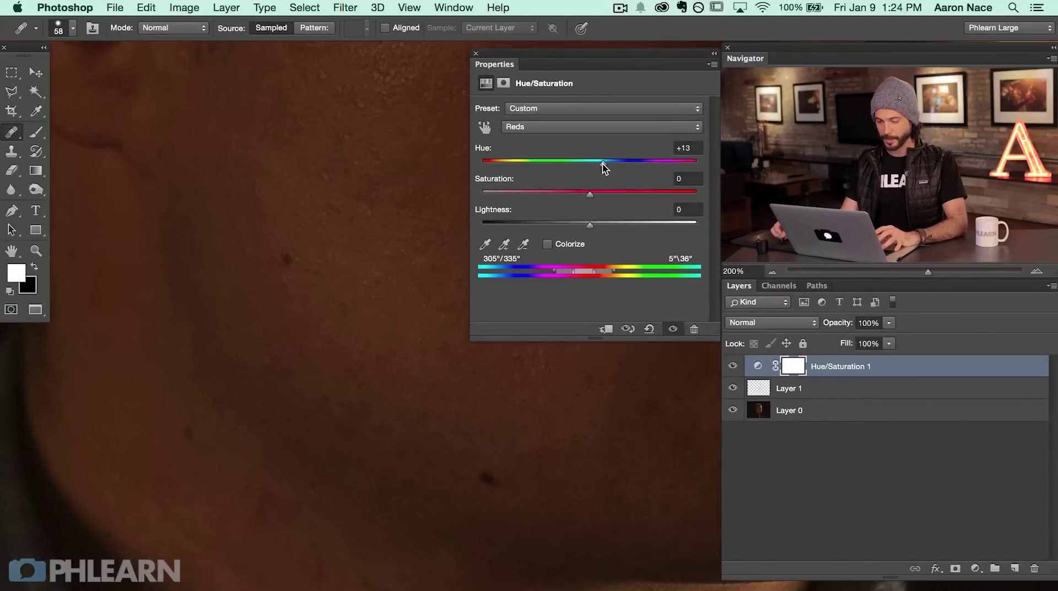
pyautogui.moveTo(602, 164)
pyautogui.mouseDown()
pyautogui.moveTo(546, 161)
pyautogui.moveTo(602, 167)
pyautogui.mouseUp()
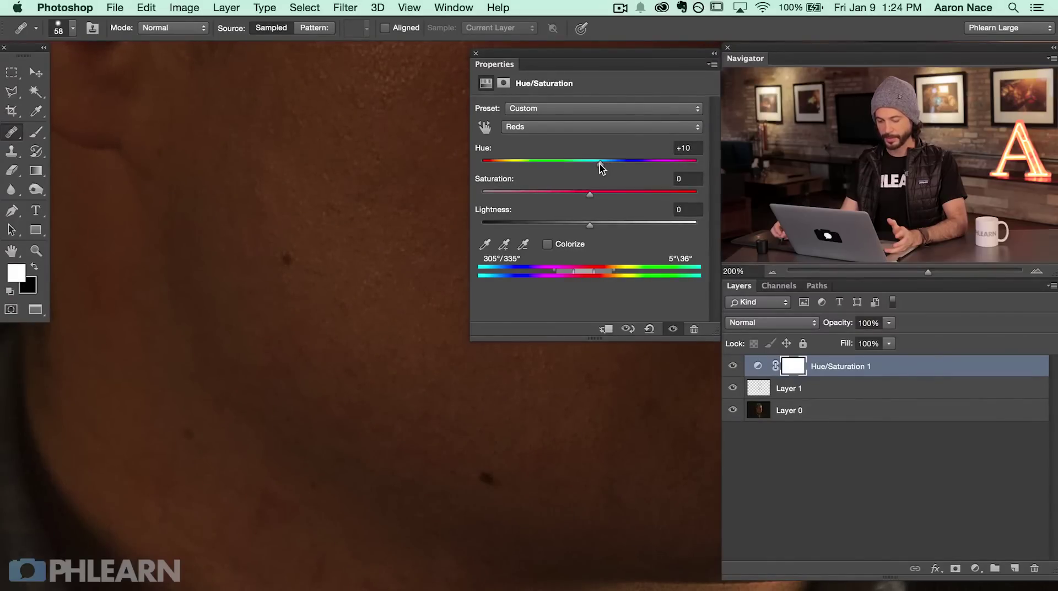
# Fine-tune the Reds hue to +15 while comparing the skin with and without the Hue/Saturation layer
pyautogui.click(733, 366)
pyautogui.click(733, 365)
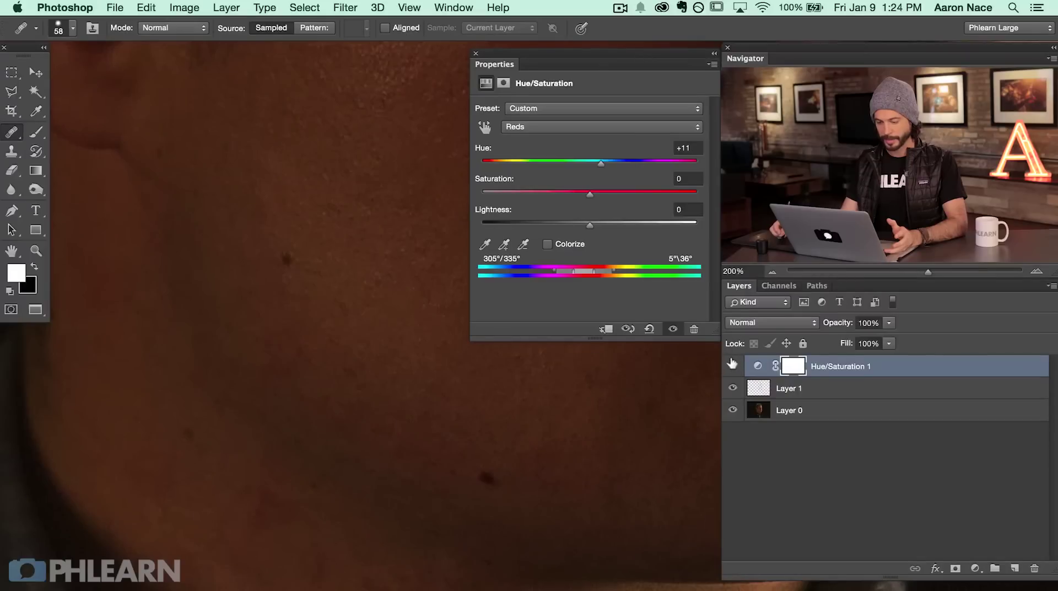
pyautogui.click(733, 365)
pyautogui.click(733, 365)
pyautogui.click(734, 365)
pyautogui.click(733, 365)
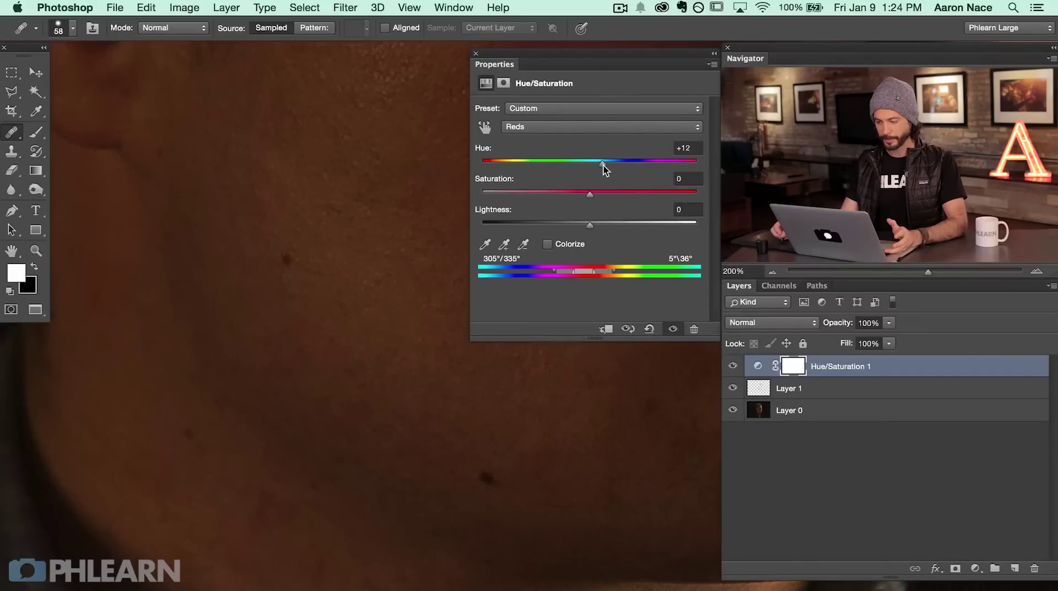
pyautogui.click(733, 365)
pyautogui.click(733, 365)
pyautogui.click(733, 365)
pyautogui.click(733, 365)
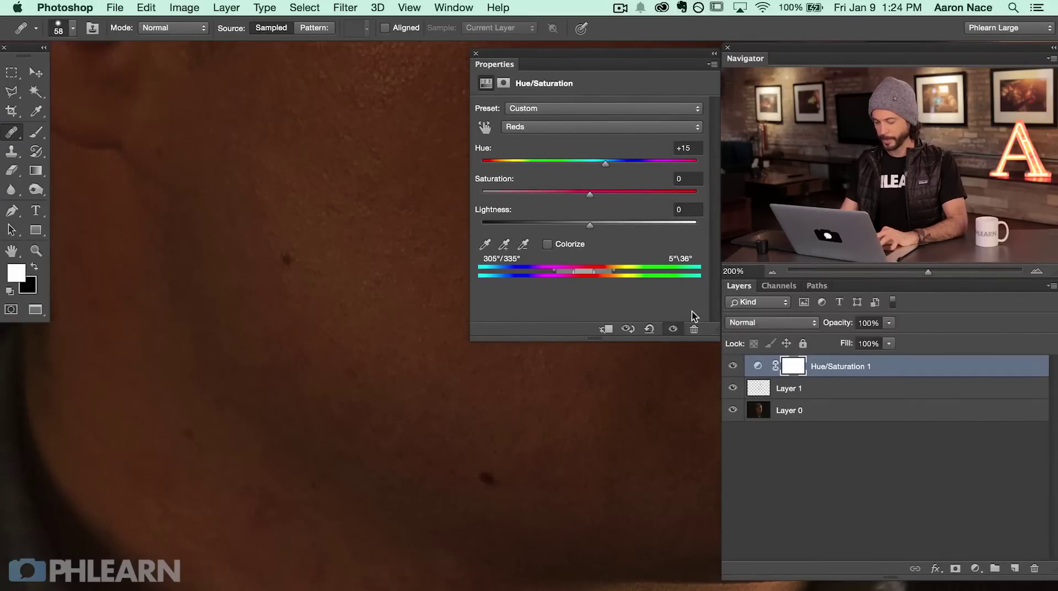
# Compare the whole face with and without the Hue/Saturation 1 layer, leaving the layer visible
pyautogui.press('super+minus')
pyautogui.press('super+minus')
pyautogui.moveTo(564, 392); pyautogui.dragTo(312, 505)
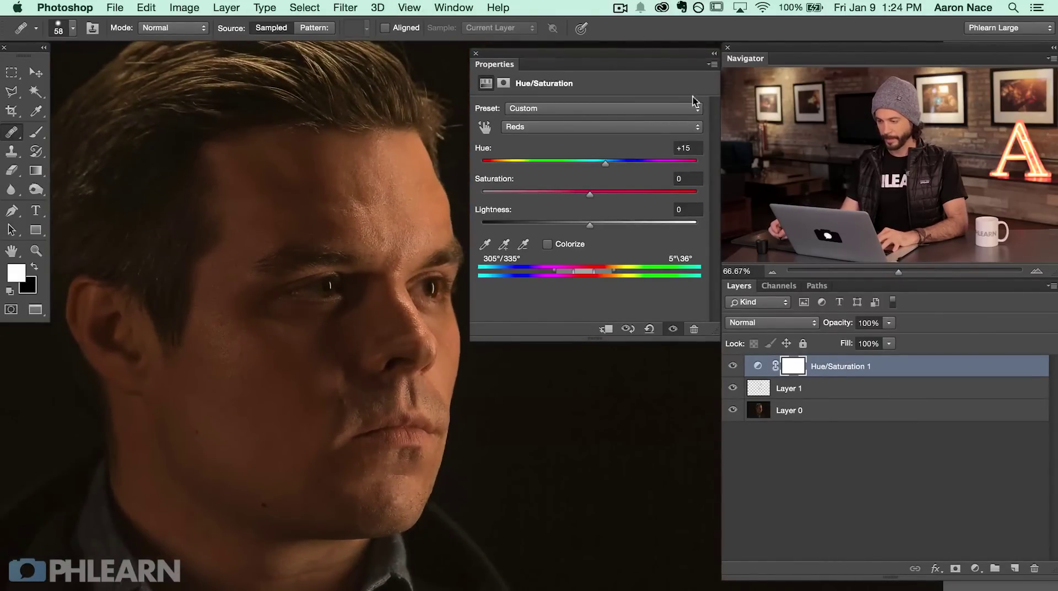
pyautogui.click(475, 54)
pyautogui.moveTo(368, 352); pyautogui.dragTo(501, 322)
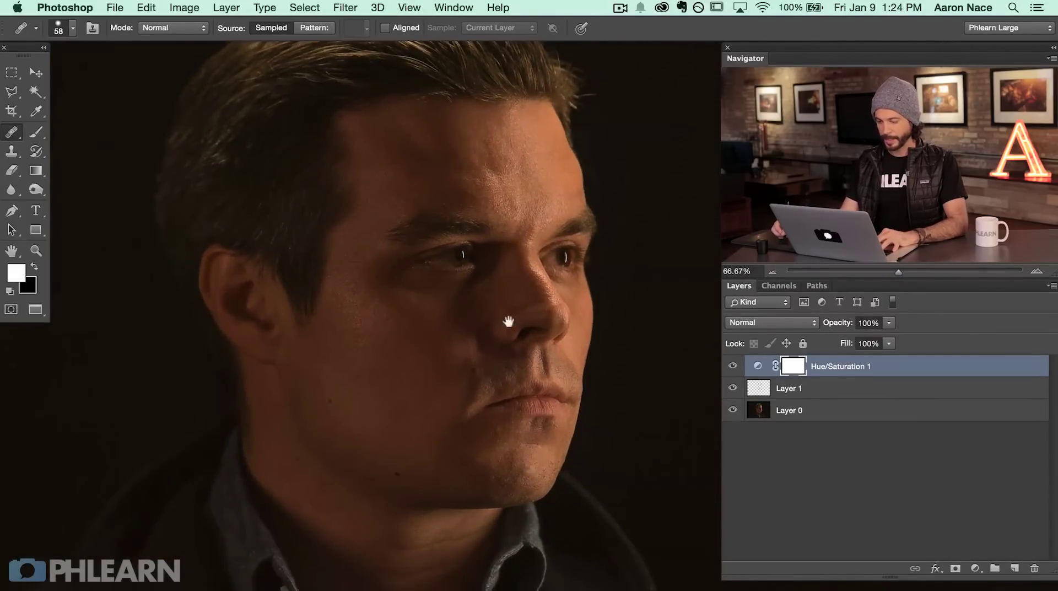
pyautogui.click(732, 366)
pyautogui.click(732, 366)
pyautogui.click(731, 366)
pyautogui.click(731, 366)
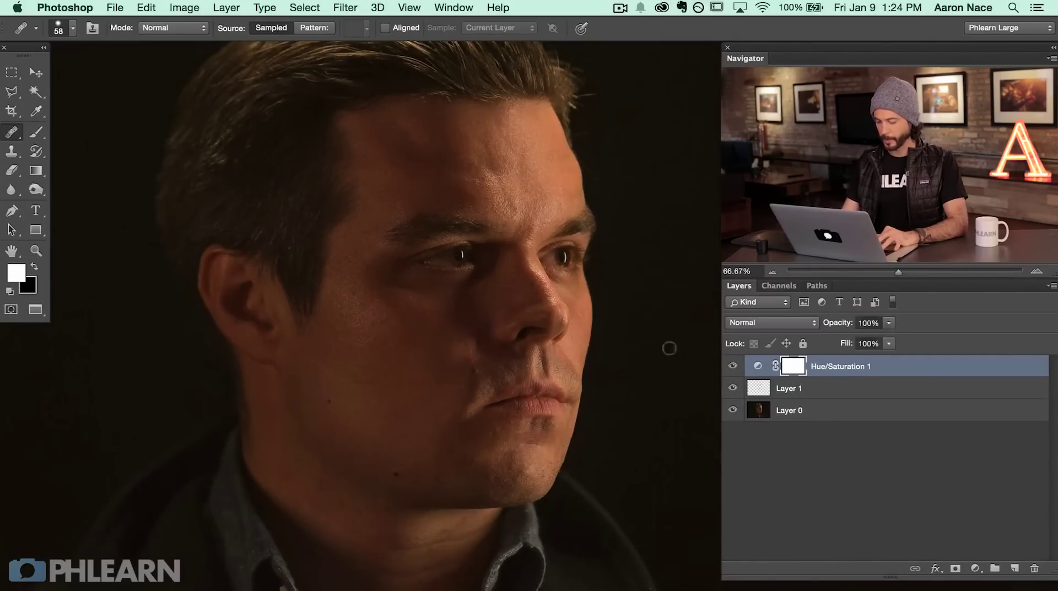
# Paint black over the lips on the Hue/Saturation 1 mask with the Brush tool to restore their original colour
pyautogui.press('super+equal')
pyautogui.press('super+equal')
pyautogui.moveTo(532, 485)
pyautogui.mouseDown()
pyautogui.moveTo(502, 397)
pyautogui.moveTo(507, 416)
pyautogui.moveTo(463, 405)
pyautogui.mouseUp()
pyautogui.click(790, 365)
pyautogui.press('b')
pyautogui.press('x')
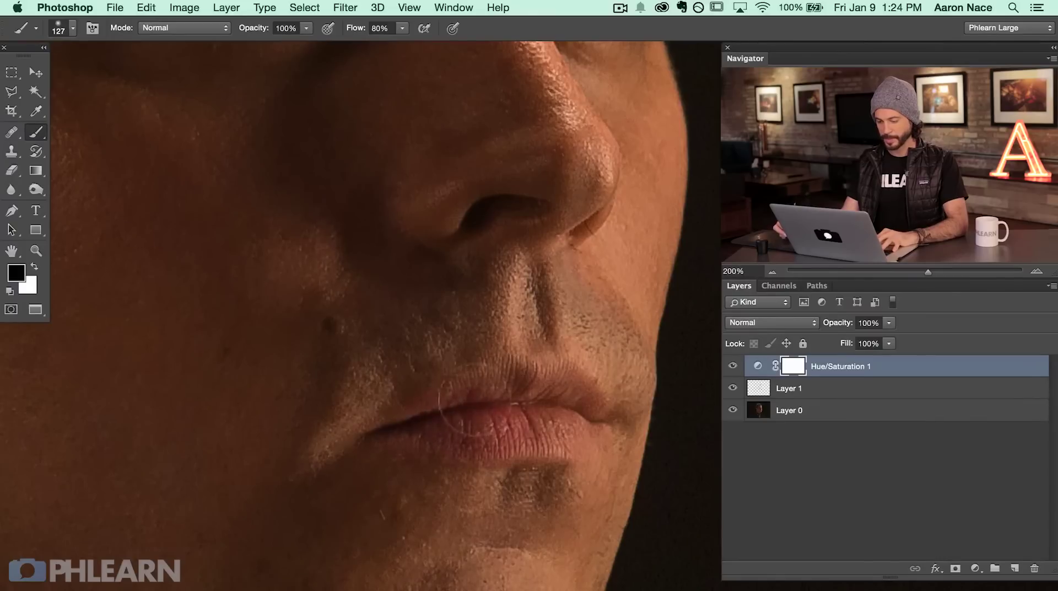
pyautogui.moveTo(512, 417); pyautogui.dragTo(472, 407)
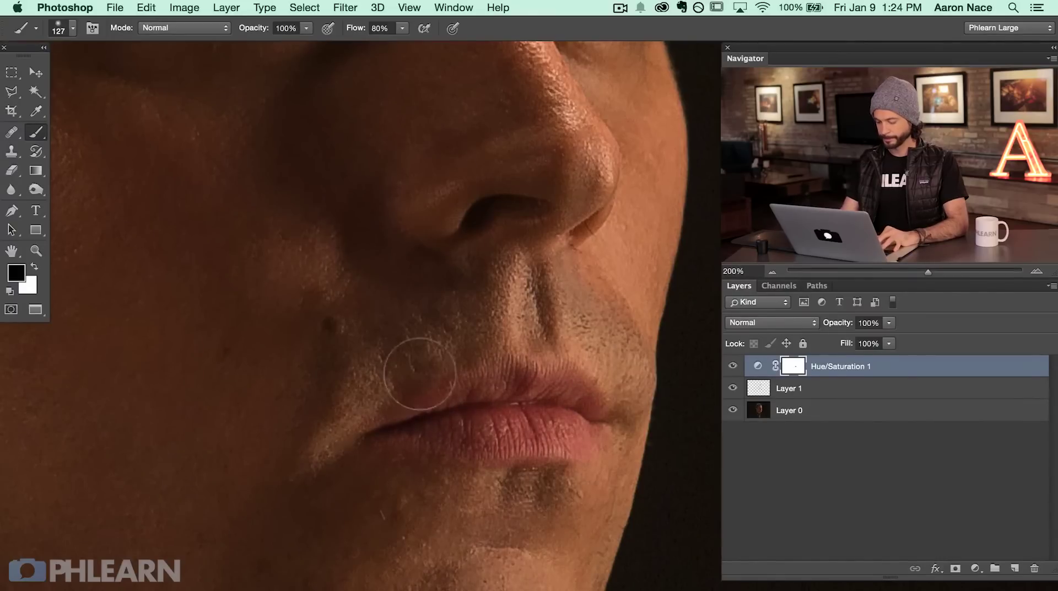
# Check the masked colour correction on the face by hiding and showing the Hue/Saturation 1 layer
pyautogui.press('super+minus')
pyautogui.press('super+minus')
pyautogui.moveTo(520, 349); pyautogui.dragTo(627, 395)
pyautogui.click(732, 367)
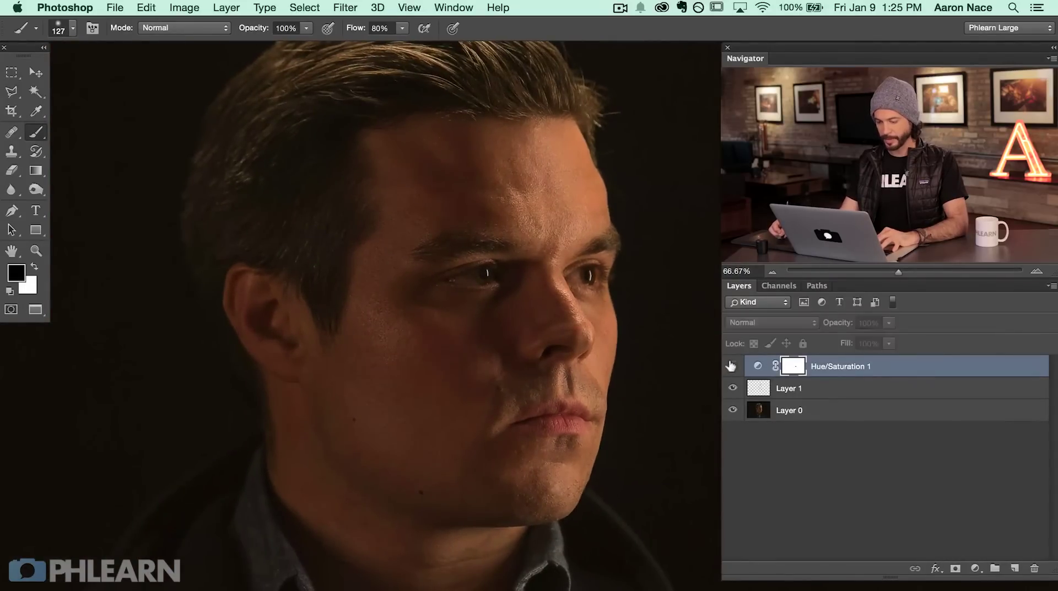
pyautogui.click(733, 366)
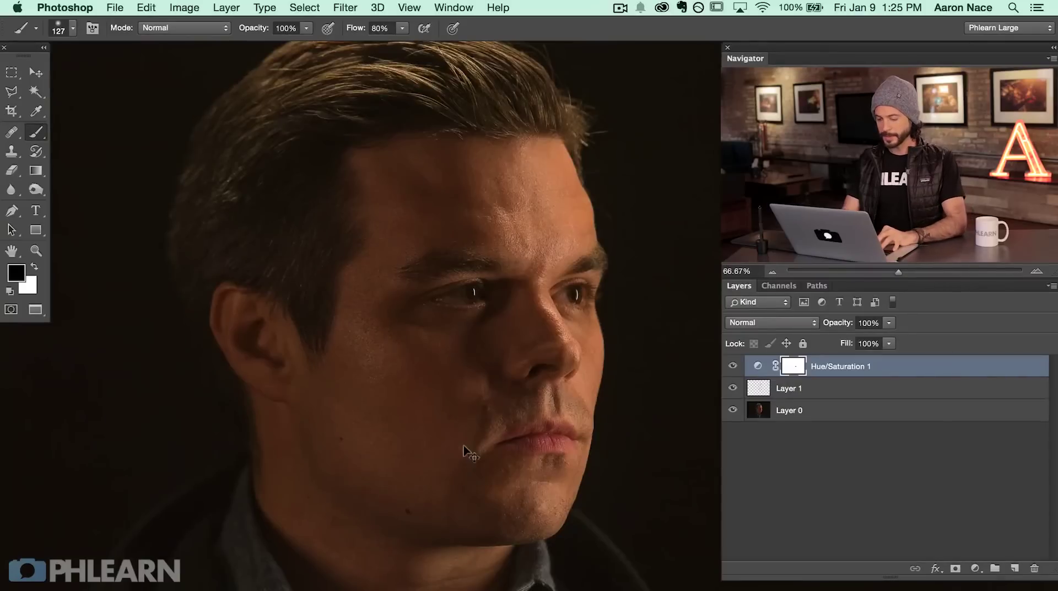
# Add a Levels adjustment layer above Hue/Saturation 1, with the whole figure in view
pyautogui.press('super+minus')
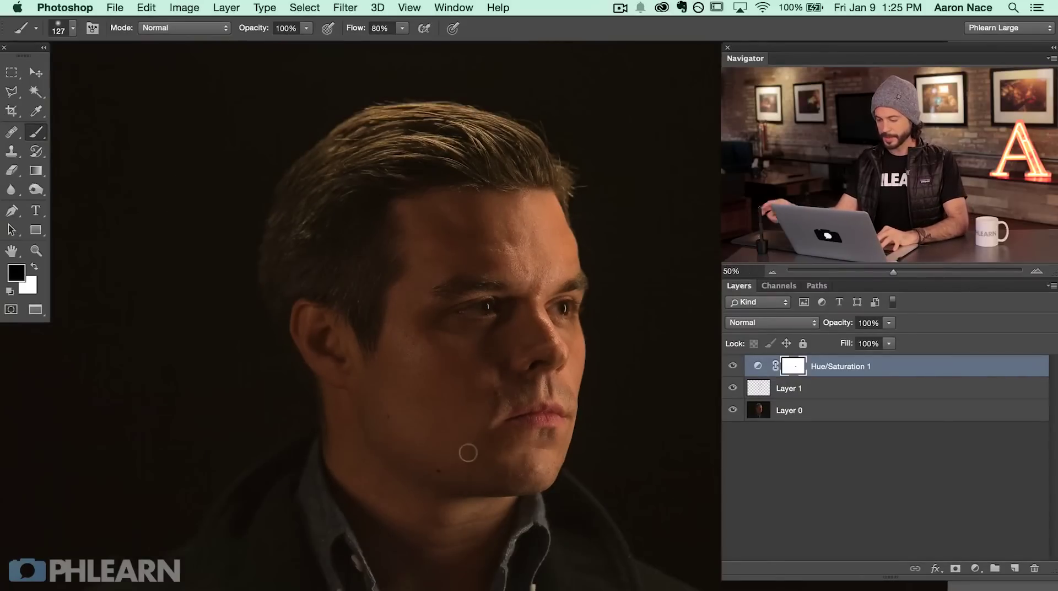
pyautogui.press('super+minus')
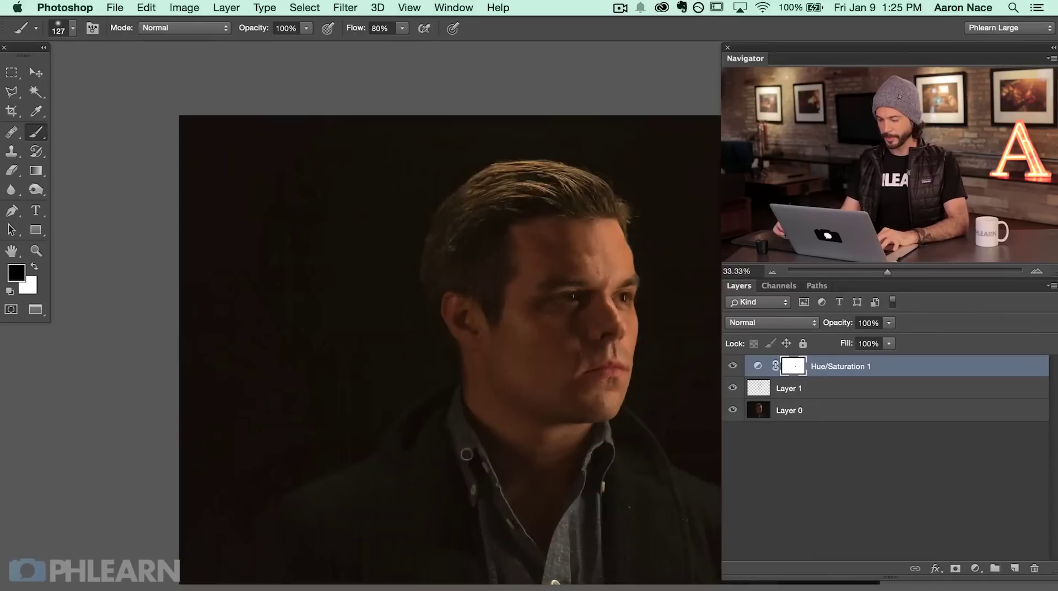
pyautogui.moveTo(566, 422); pyautogui.dragTo(420, 439)
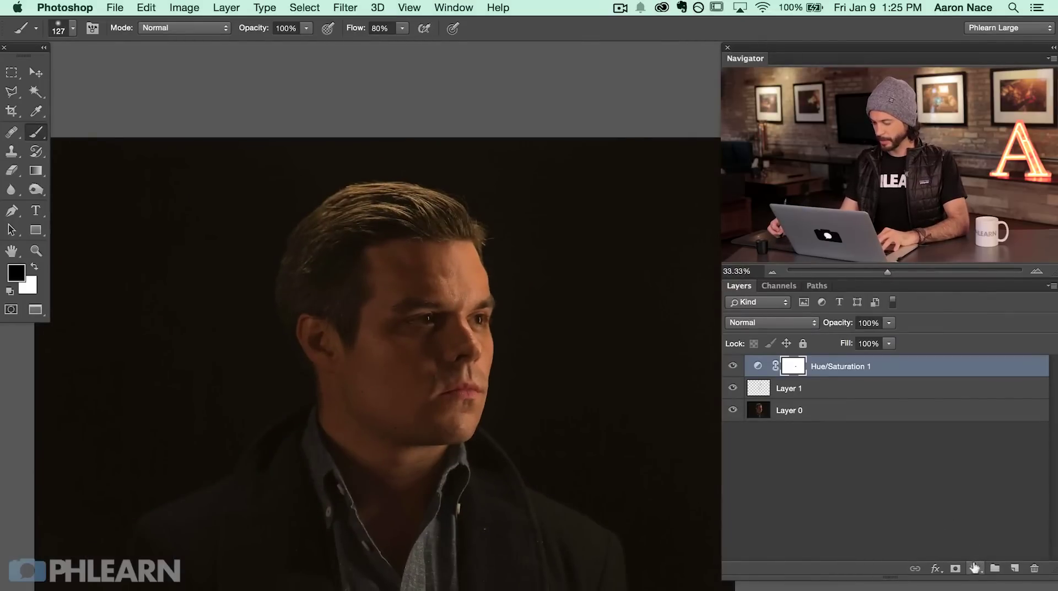
pyautogui.click(974, 568)
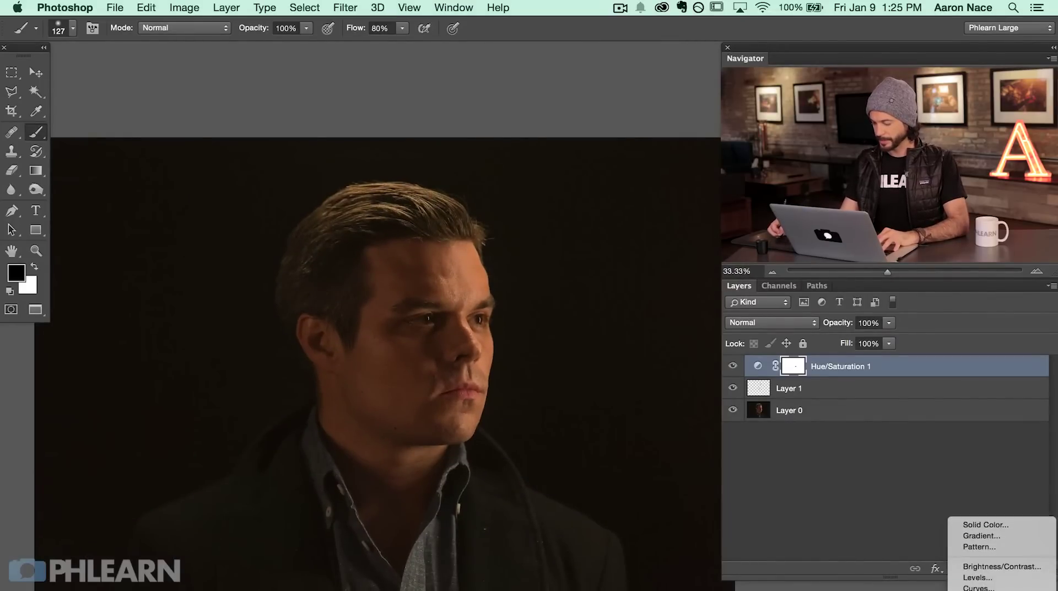
pyautogui.click(978, 578)
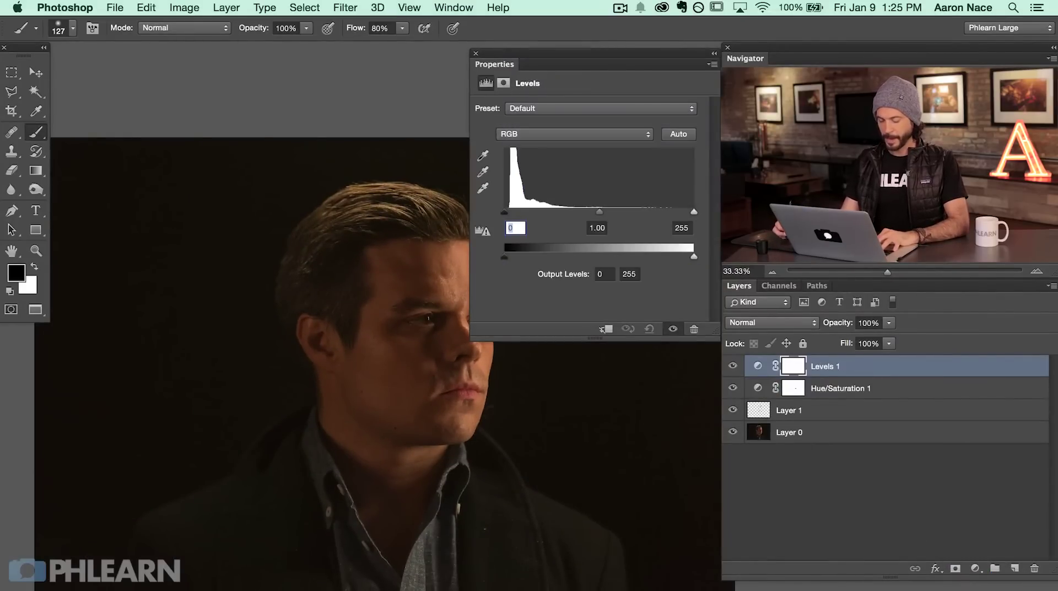
pyautogui.moveTo(432, 410); pyautogui.dragTo(407, 409)
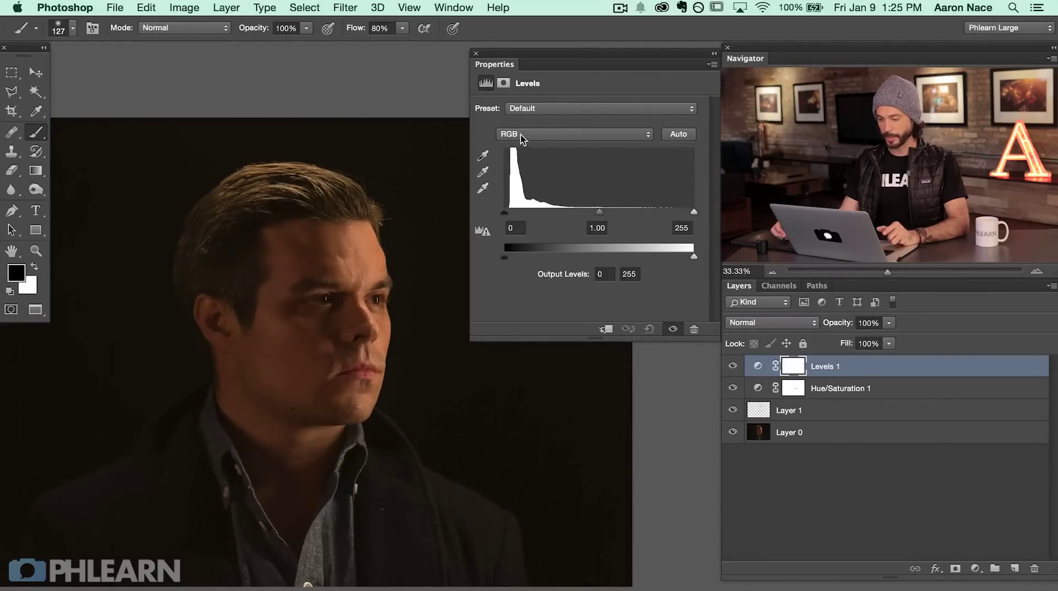
# Set the black output level of the Red channel to 20 in the Levels adjustment
pyautogui.click(523, 135)
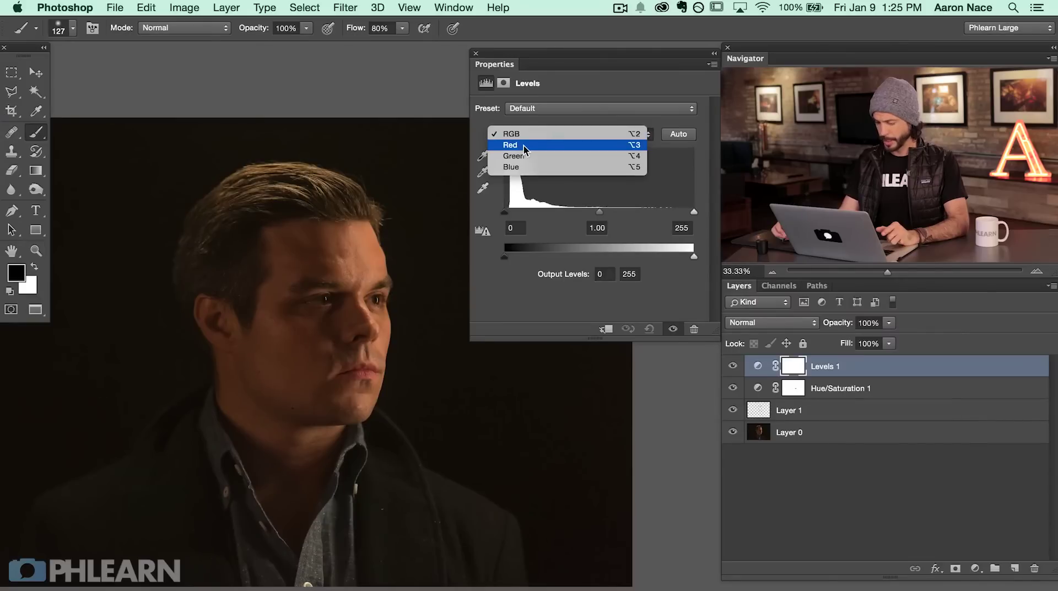
pyautogui.click(523, 147)
pyautogui.moveTo(505, 257); pyautogui.dragTo(512, 263)
pyautogui.click(605, 276)
pyautogui.write('20')
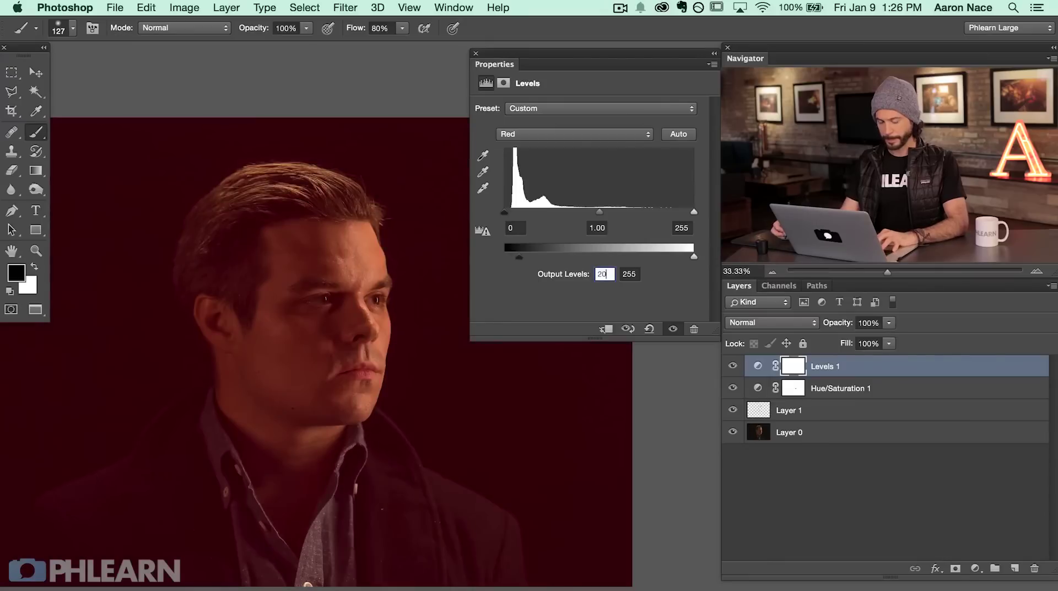
# Set the Green channel's black output level to 13 and compare the portrait with and without the Levels adjustment
pyautogui.click(516, 135)
pyautogui.click(525, 146)
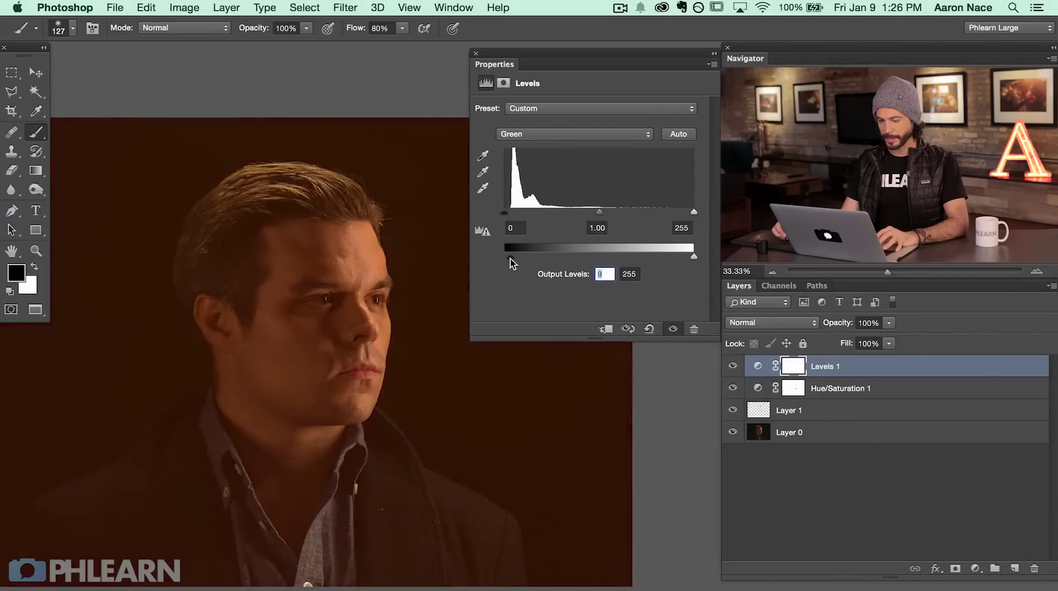
pyautogui.moveTo(510, 258); pyautogui.dragTo(512, 259)
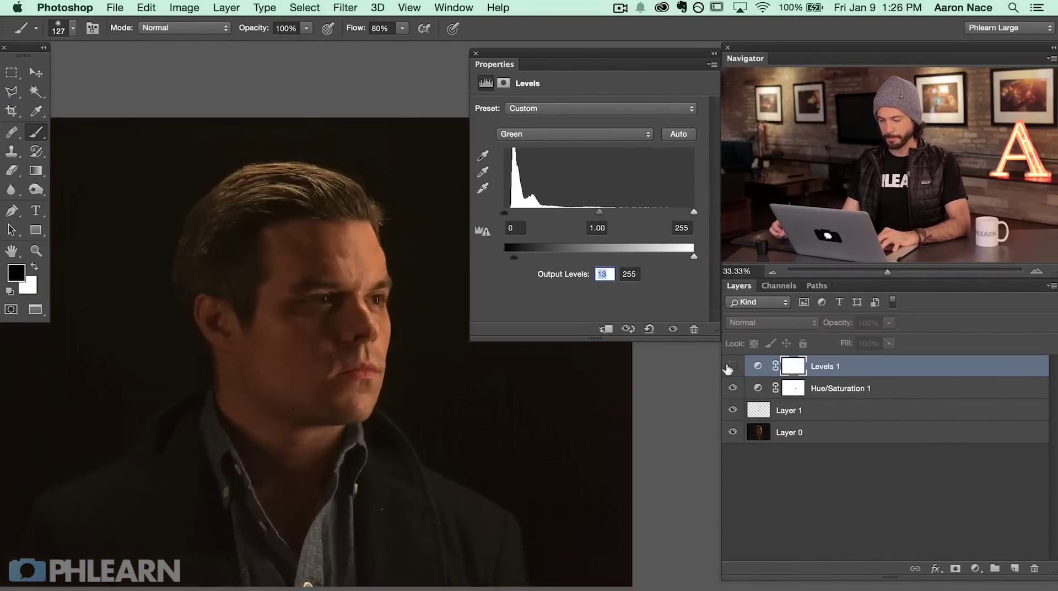
pyautogui.click(732, 366)
pyautogui.click(732, 366)
pyautogui.click(733, 366)
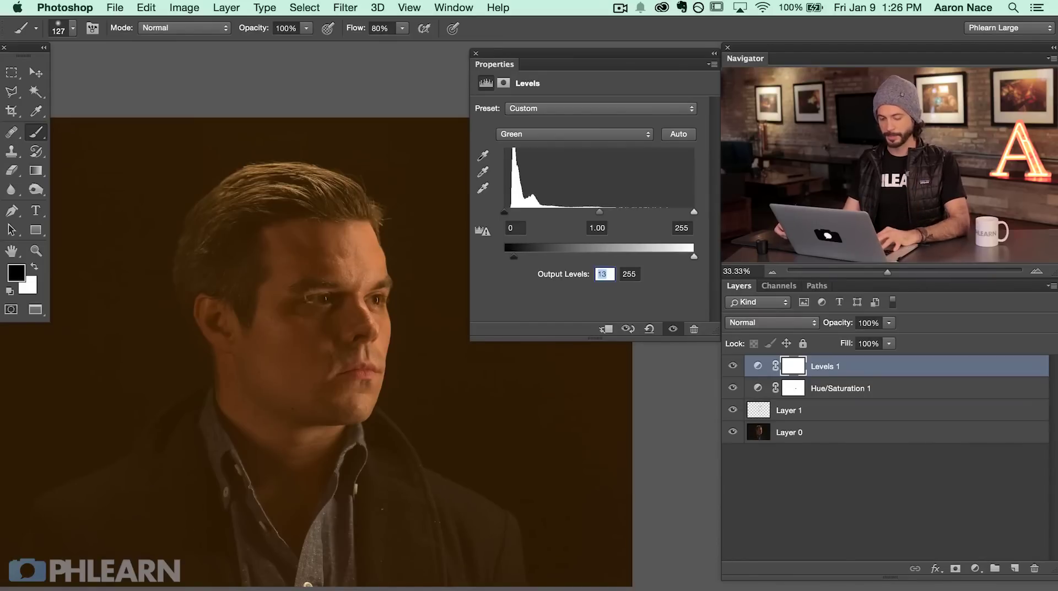
# Invert the Levels 1 layer mask to black to hide the colour tint
pyautogui.click(477, 54)
pyautogui.moveTo(306, 413); pyautogui.dragTo(411, 405)
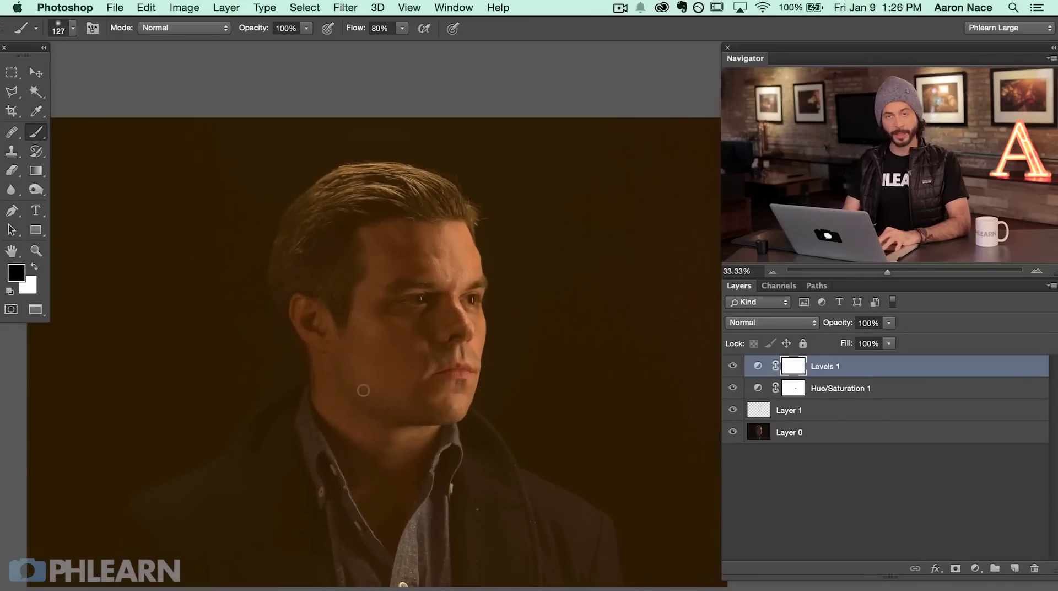
pyautogui.press('super+i')
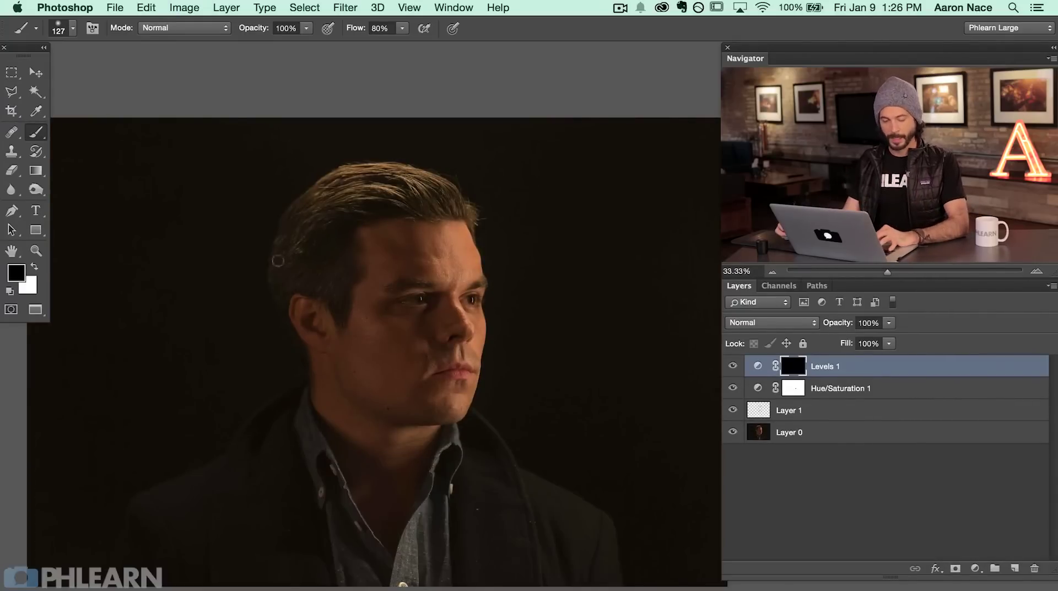
# Set up a radial white-to-transparent gradient and test a small glow beside the man on the Levels 1 mask, undoing it
pyautogui.click(47, 174)
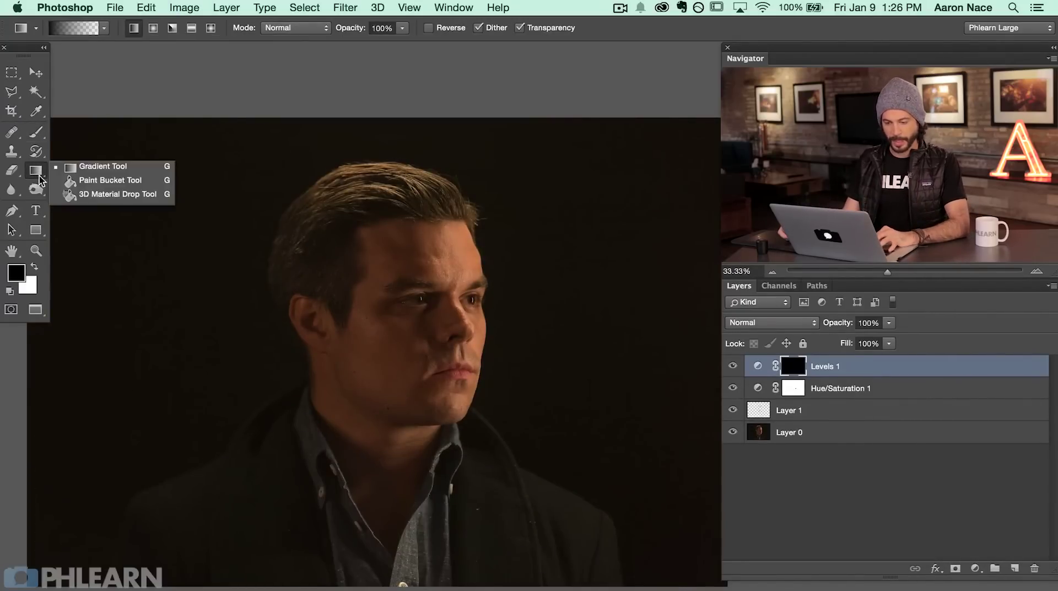
pyautogui.click(92, 169)
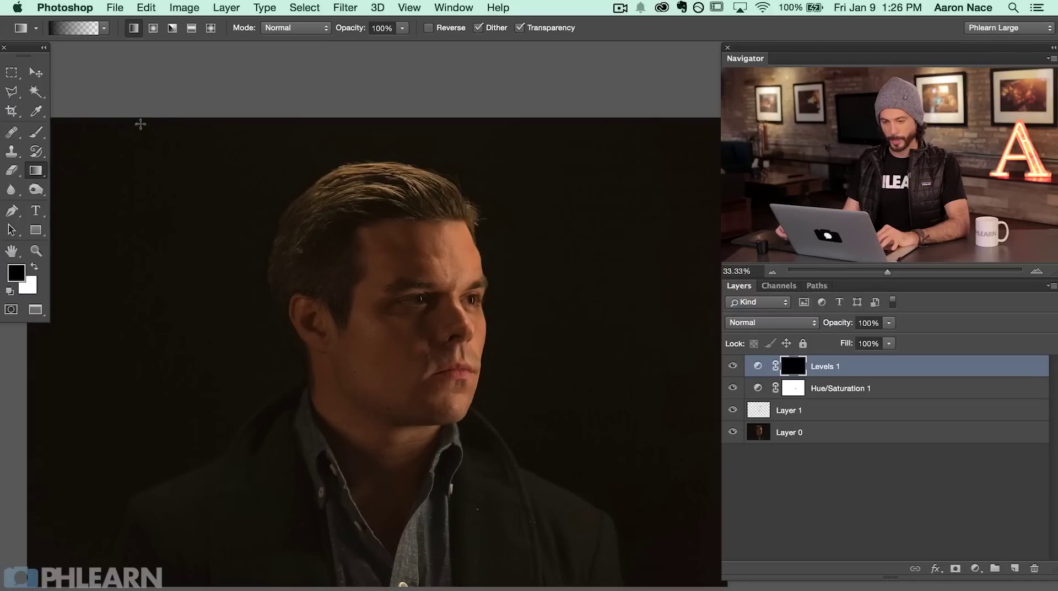
pyautogui.press('x')
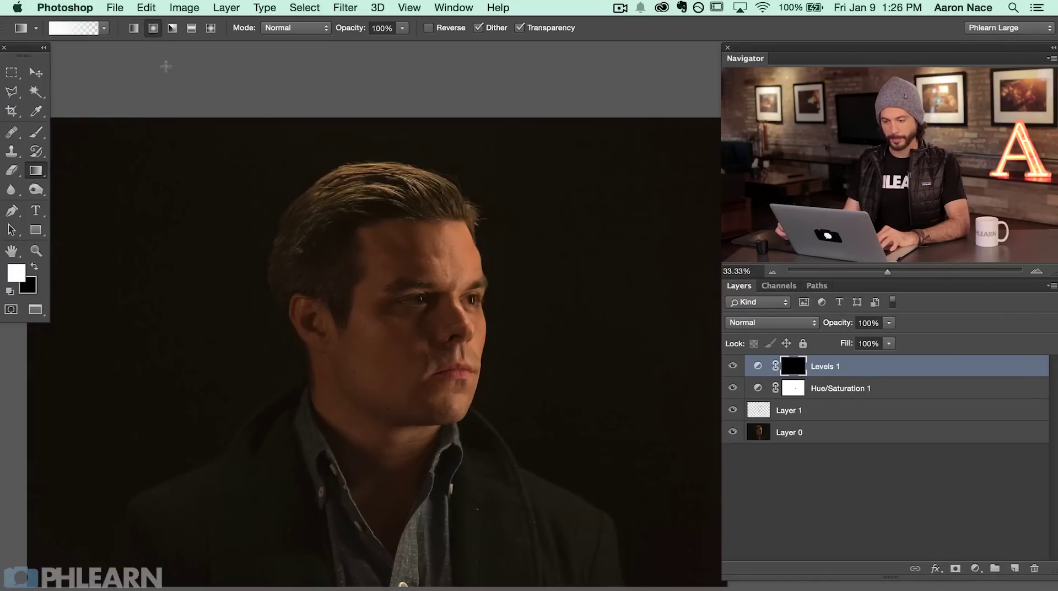
pyautogui.moveTo(163, 316); pyautogui.dragTo(172, 337)
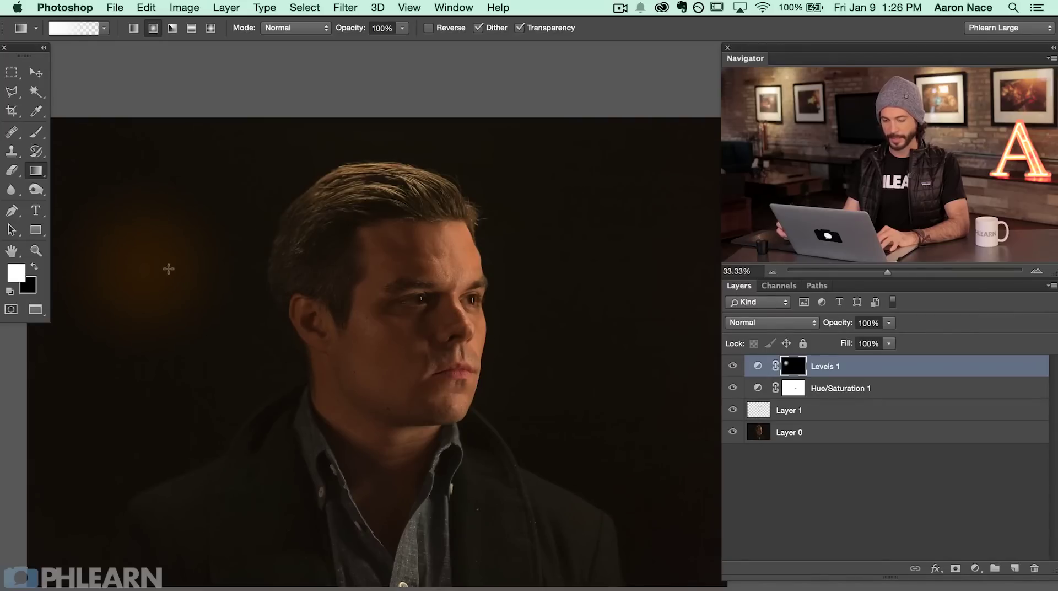
pyautogui.hotkey('ctrl', 'z')
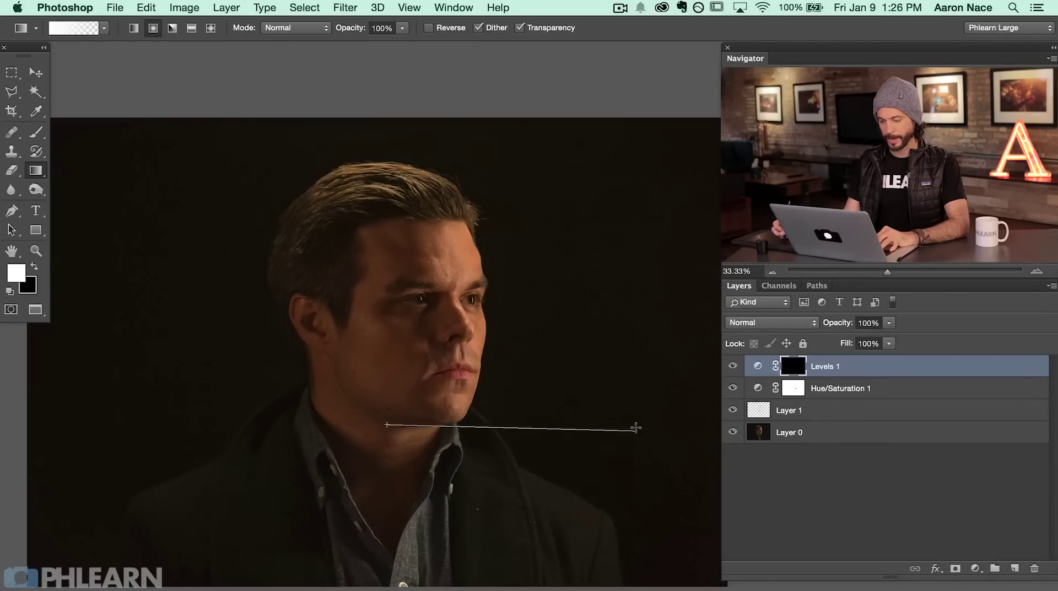
# Draw a large radial gradient outward from the man's neck on the Levels 1 mask and compare the portrait with and without the glow
pyautogui.moveTo(678, 424)
pyautogui.mouseDown()
pyautogui.moveTo(685, 401)
pyautogui.moveTo(693, 422)
pyautogui.mouseUp()
pyautogui.click(731, 365)
pyautogui.click(731, 365)
pyautogui.click(733, 365)
pyautogui.click(734, 365)
pyautogui.click(736, 364)
pyautogui.click(737, 363)
pyautogui.click(739, 363)
pyautogui.click(741, 363)
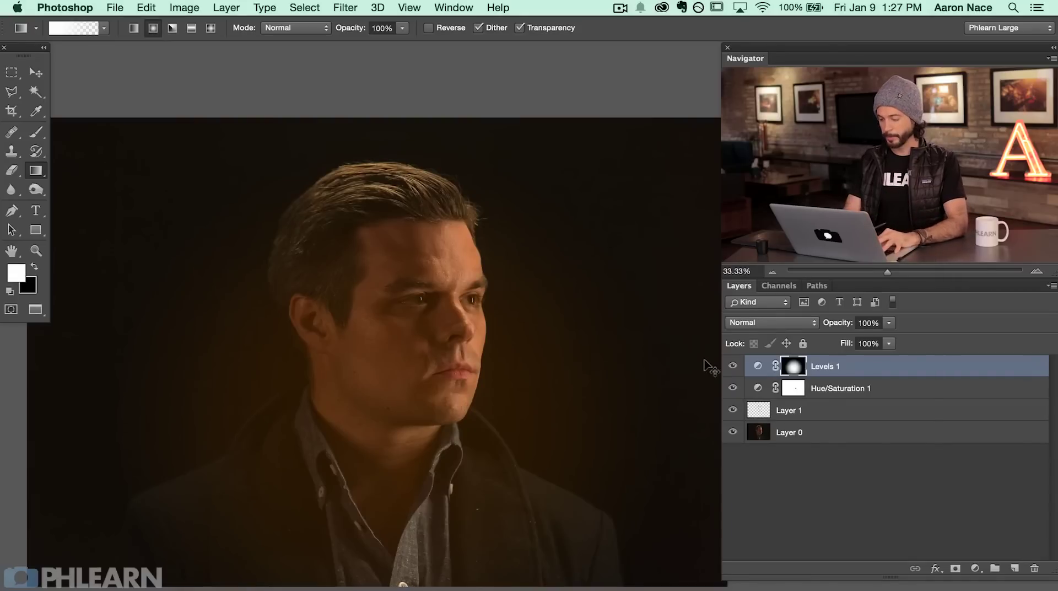
# Group the Levels 1 layer and add a white layer mask to the group
pyautogui.hotkey('ctrl', 'g')
pyautogui.press('x')
pyautogui.press('super+shift+m')
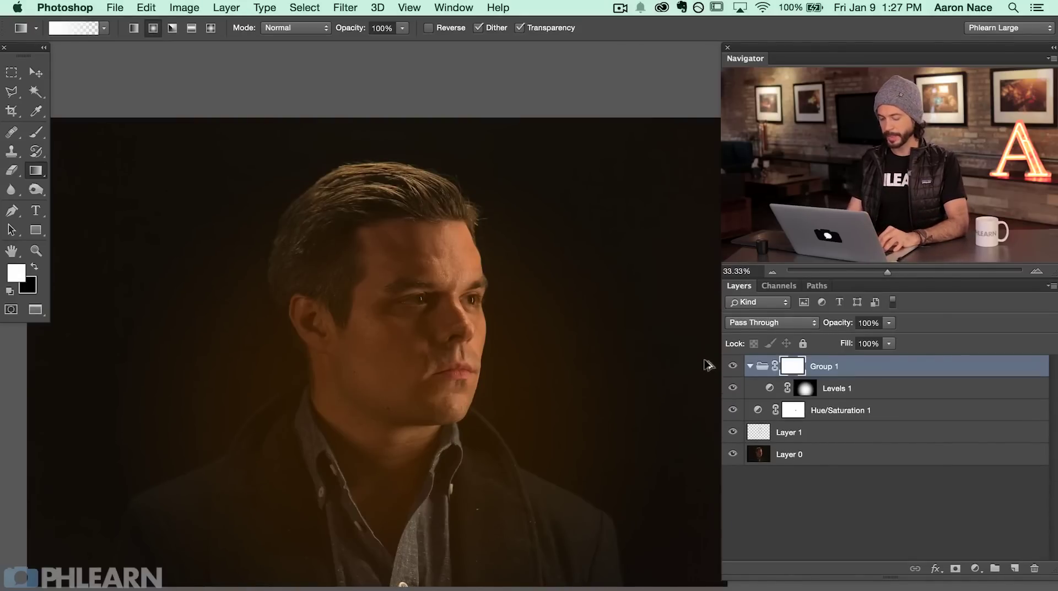
# Paint black over the man's face on the Group 1 mask with a soft brush of about 434 px at 70% flow
pyautogui.press('b')
pyautogui.press('super+plus')
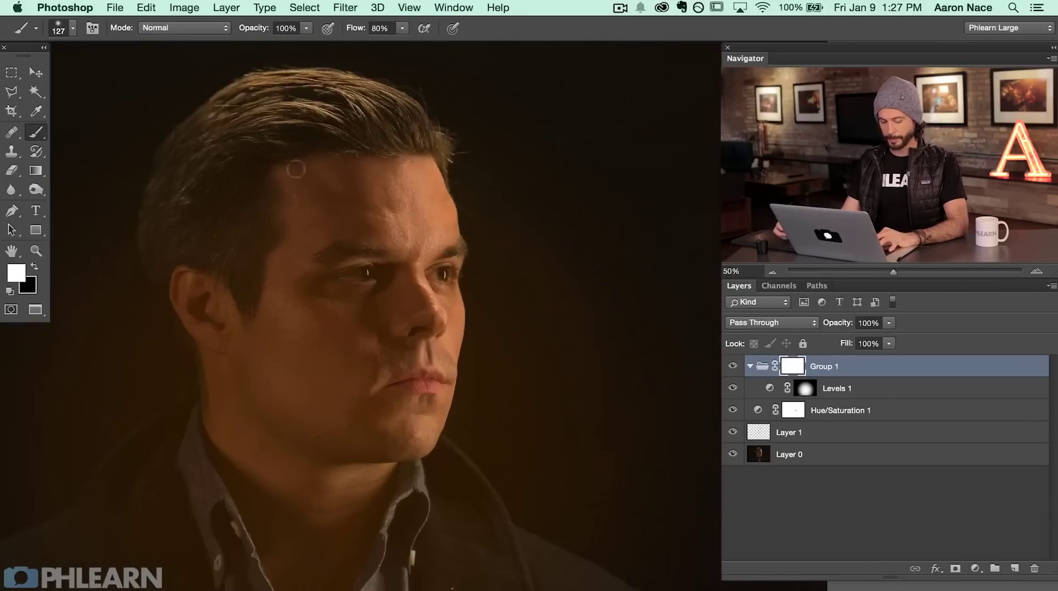
pyautogui.moveTo(309, 321)
pyautogui.mouseDown()
pyautogui.moveTo(320, 323)
pyautogui.moveTo(337, 277)
pyautogui.moveTo(317, 345)
pyautogui.moveTo(305, 326)
pyautogui.mouseUp()
pyautogui.press('x')
pyautogui.hotkey('shift', '7')
pyautogui.moveTo(290, 237)
pyautogui.mouseDown()
pyautogui.moveTo(265, 213)
pyautogui.moveTo(208, 269)
pyautogui.moveTo(178, 208)
pyautogui.mouseUp()
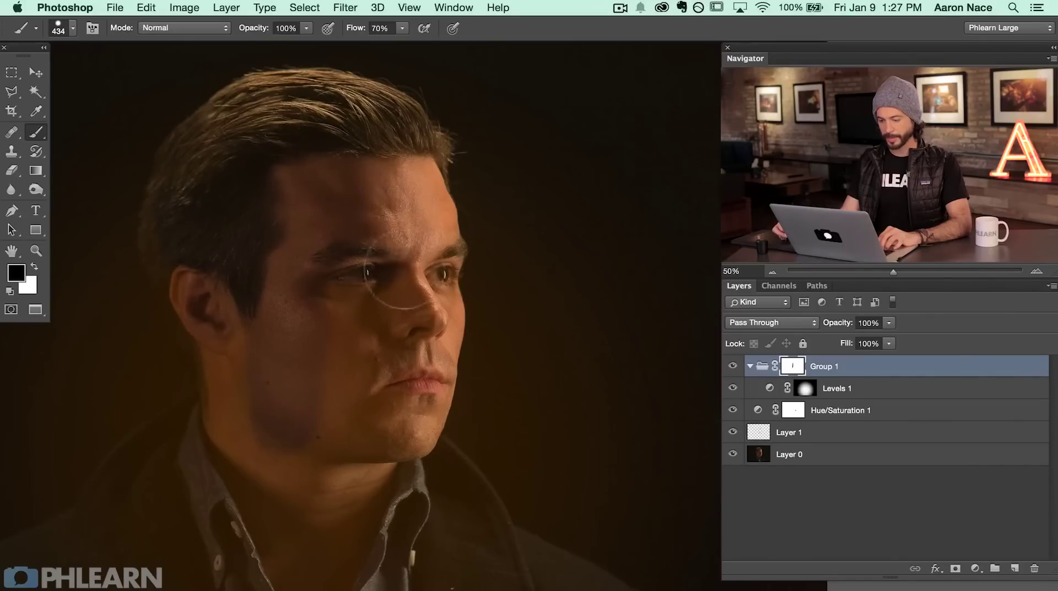
pyautogui.moveTo(409, 357)
pyautogui.mouseDown()
pyautogui.moveTo(407, 432)
pyautogui.moveTo(392, 450)
pyautogui.moveTo(360, 273)
pyautogui.moveTo(318, 296)
pyautogui.moveTo(265, 381)
pyautogui.moveTo(241, 384)
pyautogui.moveTo(247, 427)
pyautogui.moveTo(219, 319)
pyautogui.moveTo(243, 441)
pyautogui.moveTo(218, 487)
pyautogui.moveTo(226, 427)
pyautogui.mouseUp()
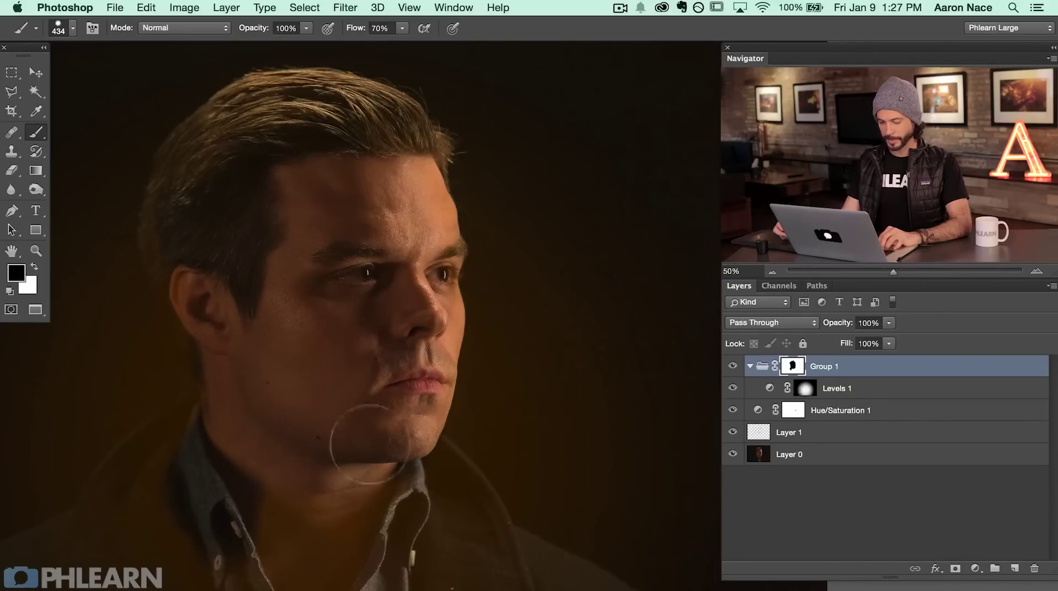
# Paint the man's neck, shirt and coat black on the Group 1 mask so the glow stays behind him
pyautogui.moveTo(384, 463)
pyautogui.mouseDown()
pyautogui.moveTo(318, 514)
pyautogui.moveTo(238, 435)
pyautogui.moveTo(164, 509)
pyautogui.moveTo(185, 438)
pyautogui.moveTo(176, 479)
pyautogui.moveTo(284, 537)
pyautogui.moveTo(433, 490)
pyautogui.moveTo(413, 476)
pyautogui.moveTo(483, 588)
pyautogui.moveTo(392, 499)
pyautogui.mouseUp()
pyautogui.moveTo(324, 537); pyautogui.dragTo(396, 309)
pyautogui.moveTo(322, 430)
pyautogui.mouseDown()
pyautogui.moveTo(317, 492)
pyautogui.moveTo(276, 449)
pyautogui.moveTo(301, 444)
pyautogui.mouseUp()
pyautogui.moveTo(302, 444)
pyautogui.mouseDown()
pyautogui.moveTo(310, 385)
pyautogui.moveTo(307, 435)
pyautogui.moveTo(383, 435)
pyautogui.mouseUp()
pyautogui.moveTo(279, 513)
pyautogui.mouseDown()
pyautogui.moveTo(289, 368)
pyautogui.moveTo(260, 358)
pyautogui.moveTo(274, 344)
pyautogui.mouseUp()
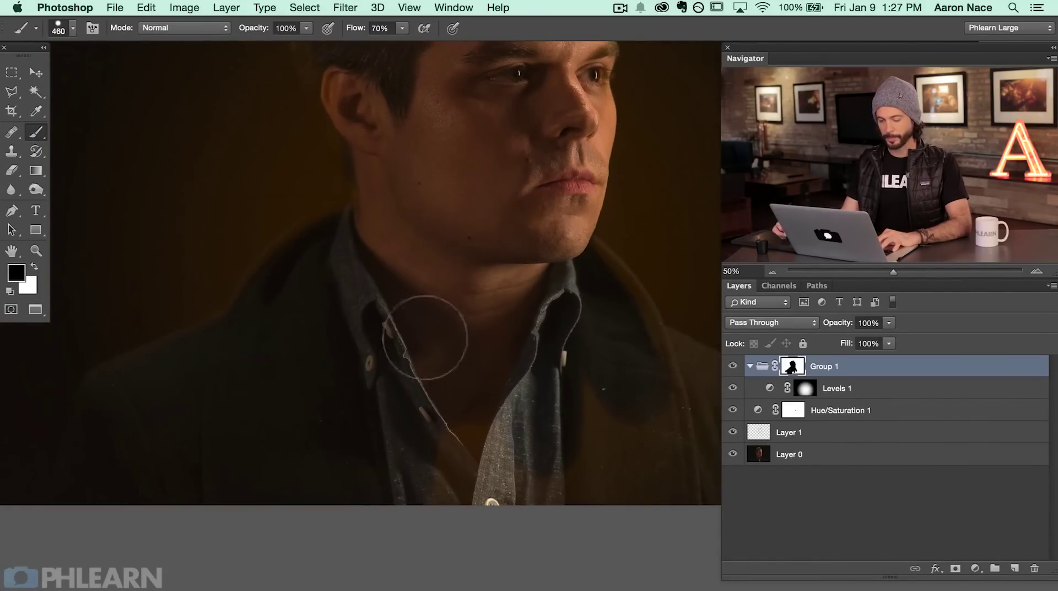
pyautogui.moveTo(606, 304); pyautogui.dragTo(392, 380)
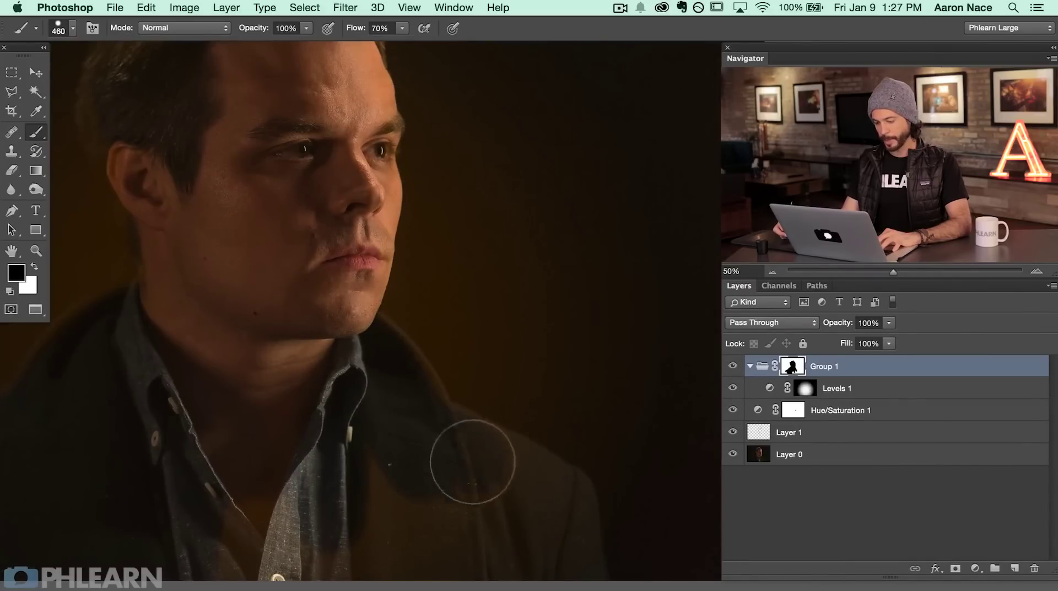
pyautogui.moveTo(483, 523)
pyautogui.mouseDown()
pyautogui.moveTo(401, 449)
pyautogui.moveTo(276, 545)
pyautogui.mouseUp()
pyautogui.moveTo(249, 379)
pyautogui.mouseDown()
pyautogui.moveTo(358, 439)
pyautogui.moveTo(386, 496)
pyautogui.mouseUp()
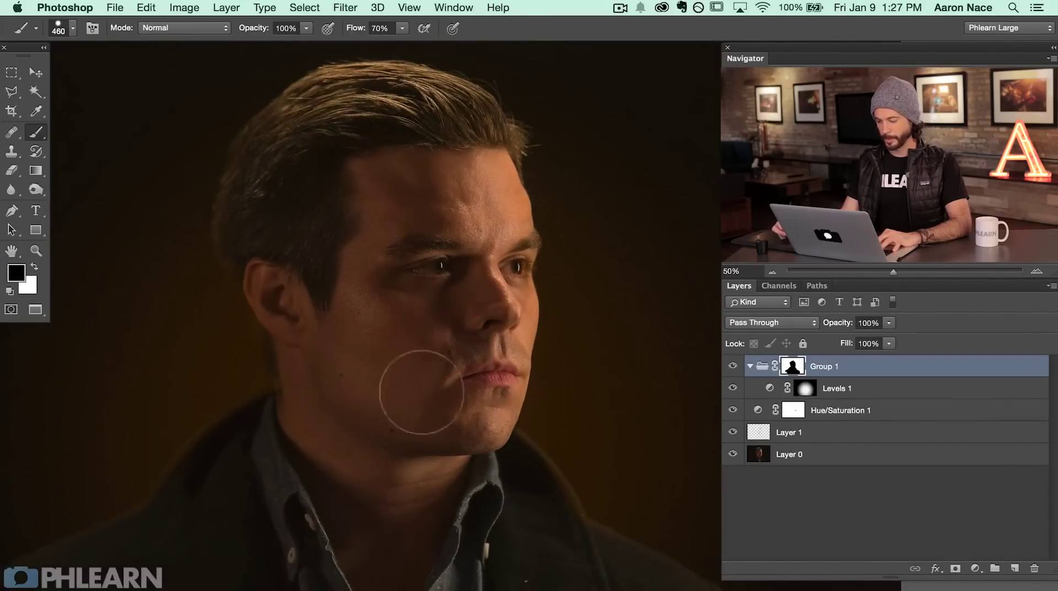
# Soften the Group 1 mask edges with a Gaussian Blur of 41.6 pixels radius
pyautogui.scroll(2, 435, 371)
pyautogui.hscroll(2, 435, 371)
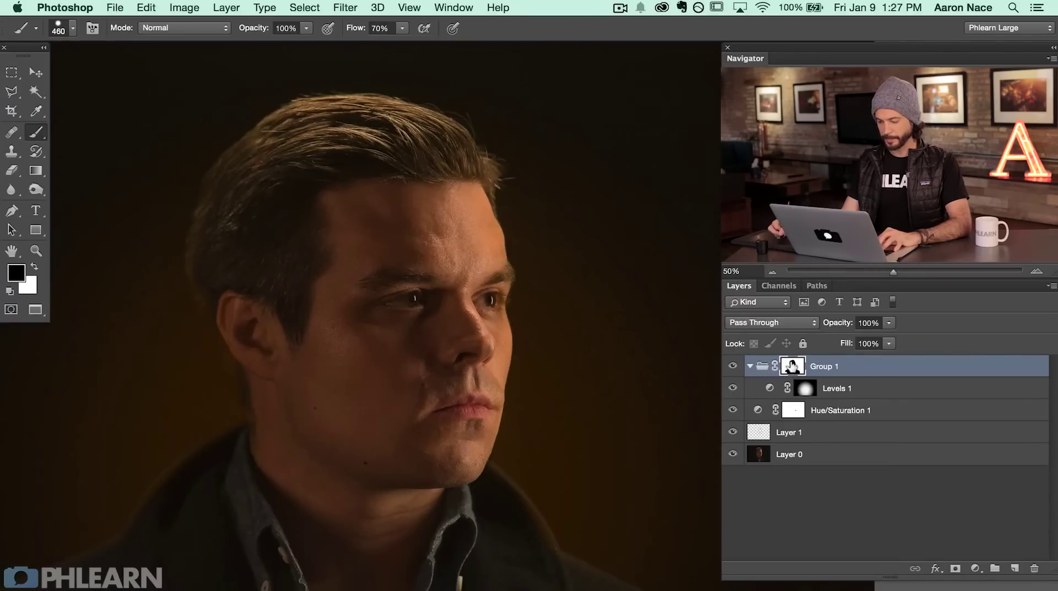
pyautogui.scroll(-2, 603, 432)
pyautogui.hscroll(-2, 603, 433)
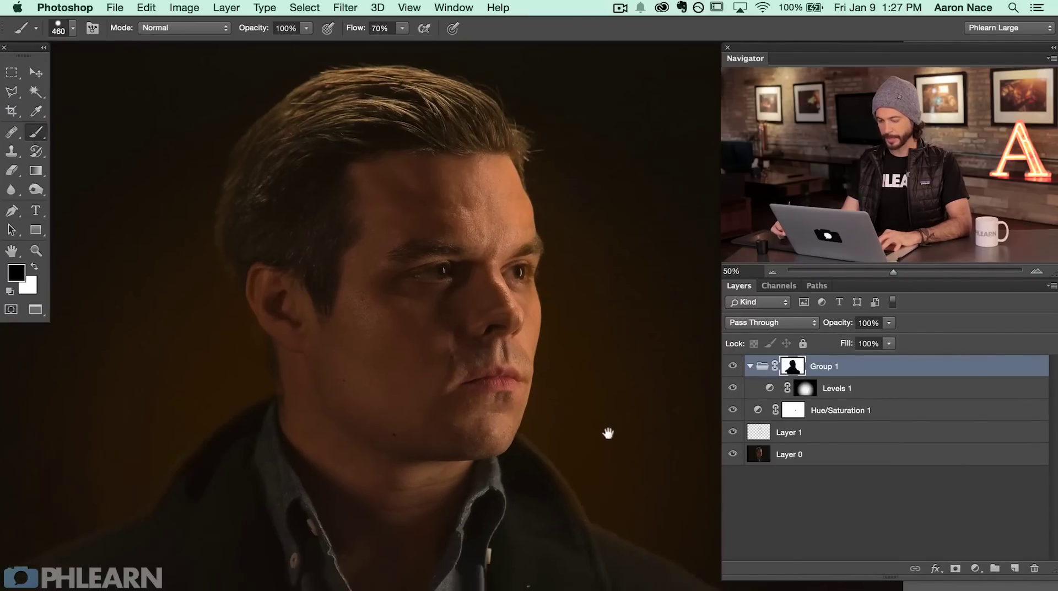
pyautogui.click(346, 6)
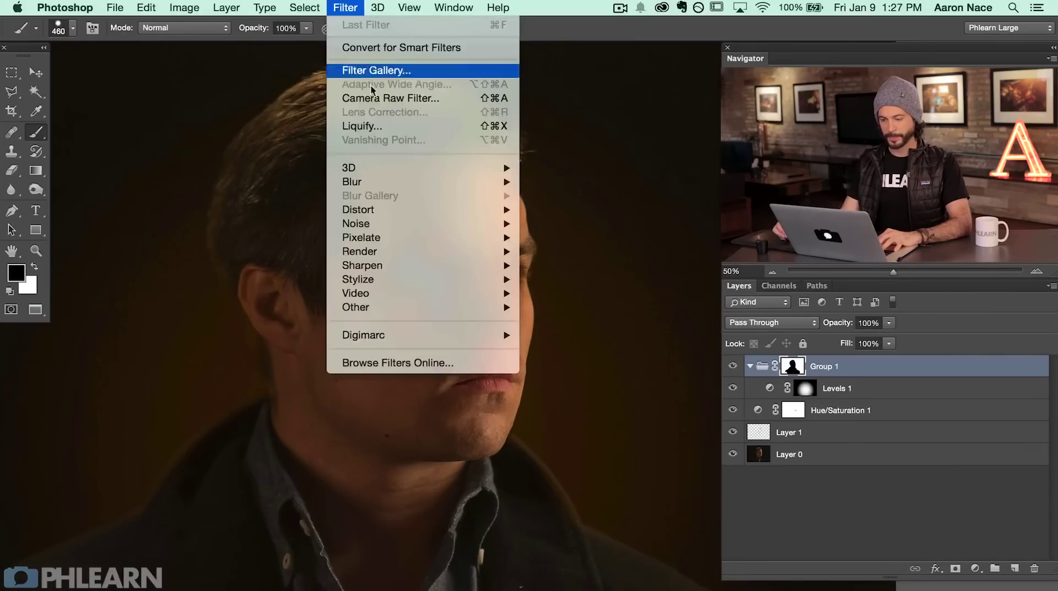
pyautogui.moveTo(386, 209)
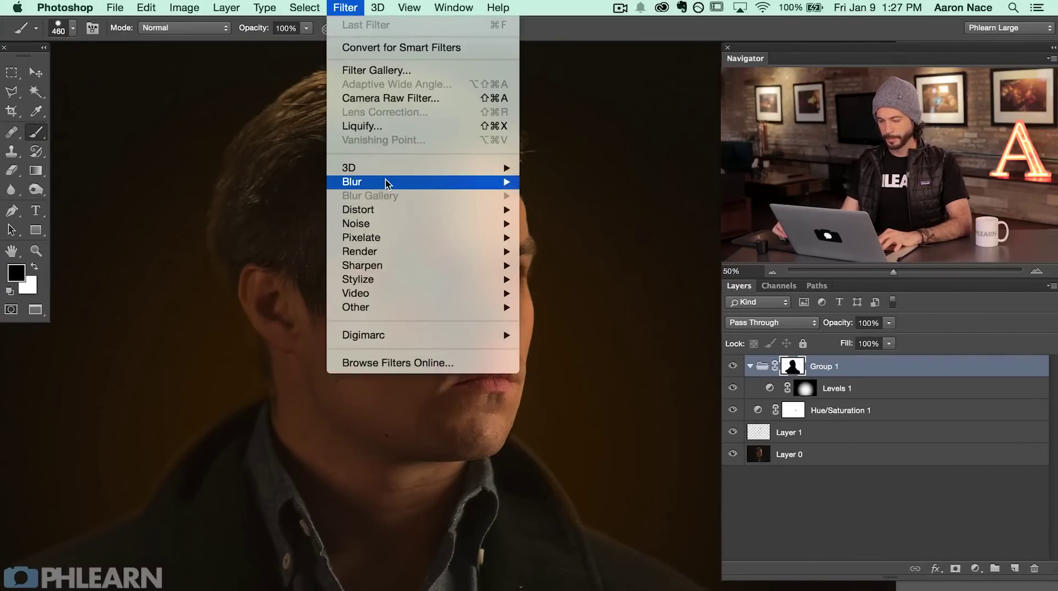
pyautogui.moveTo(385, 182)
pyautogui.click(572, 238)
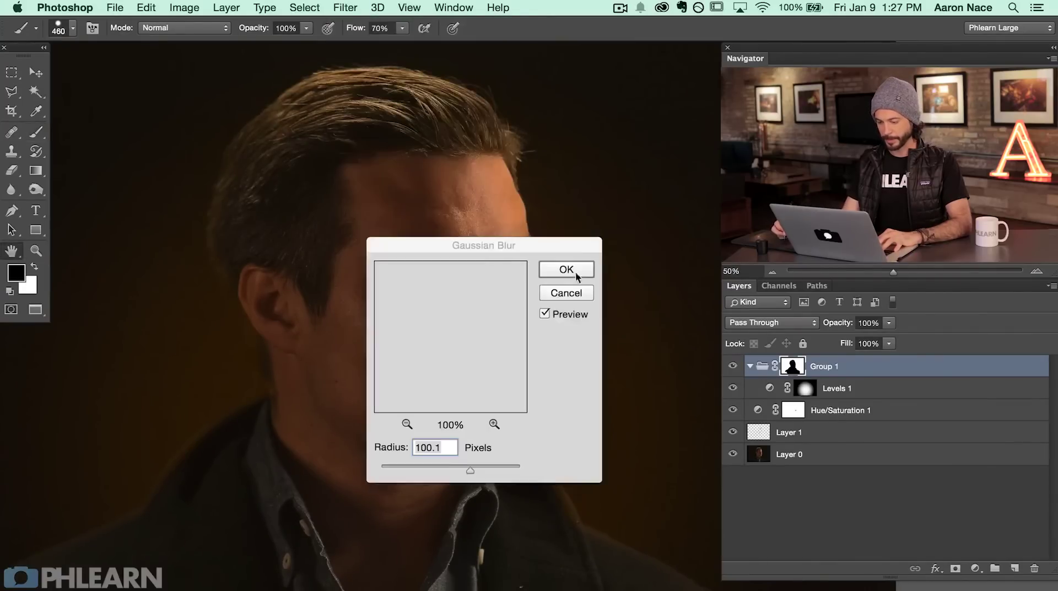
pyautogui.moveTo(487, 249); pyautogui.dragTo(392, 255)
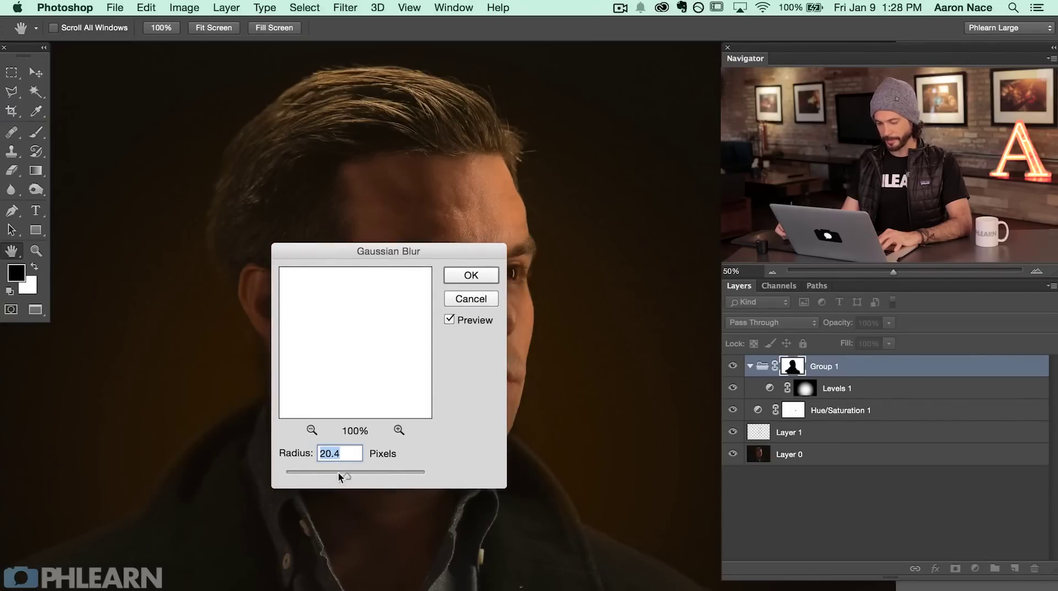
pyautogui.moveTo(354, 472); pyautogui.dragTo(358, 474)
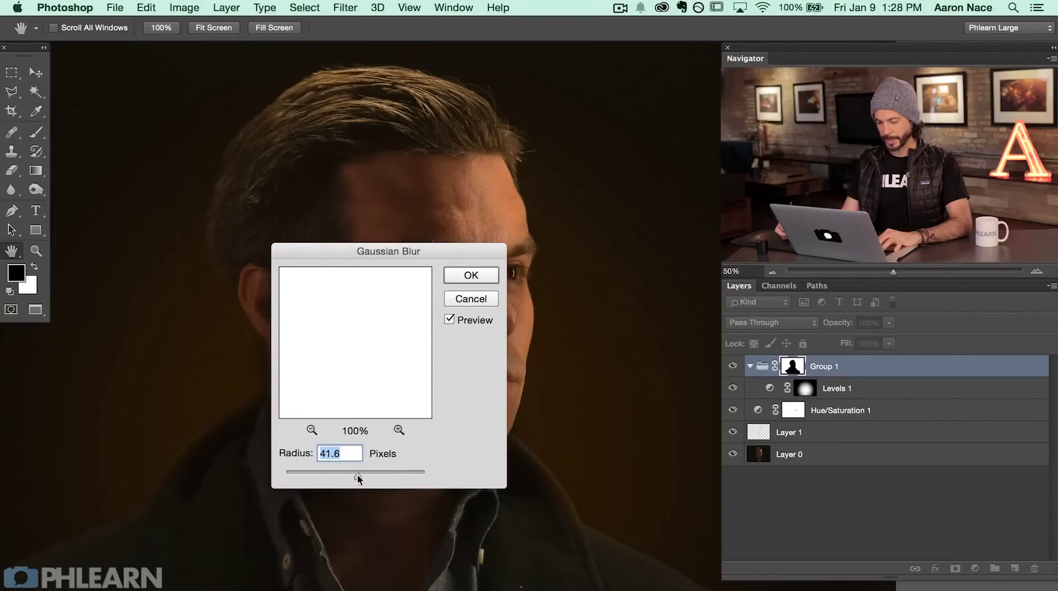
pyautogui.click(471, 275)
# Compare the whole portrait with and without the Group 1 background glow
pyautogui.press('super+minus')
pyautogui.moveTo(508, 319)
pyautogui.mouseDown()
pyautogui.moveTo(421, 416)
pyautogui.moveTo(401, 410)
pyautogui.mouseUp()
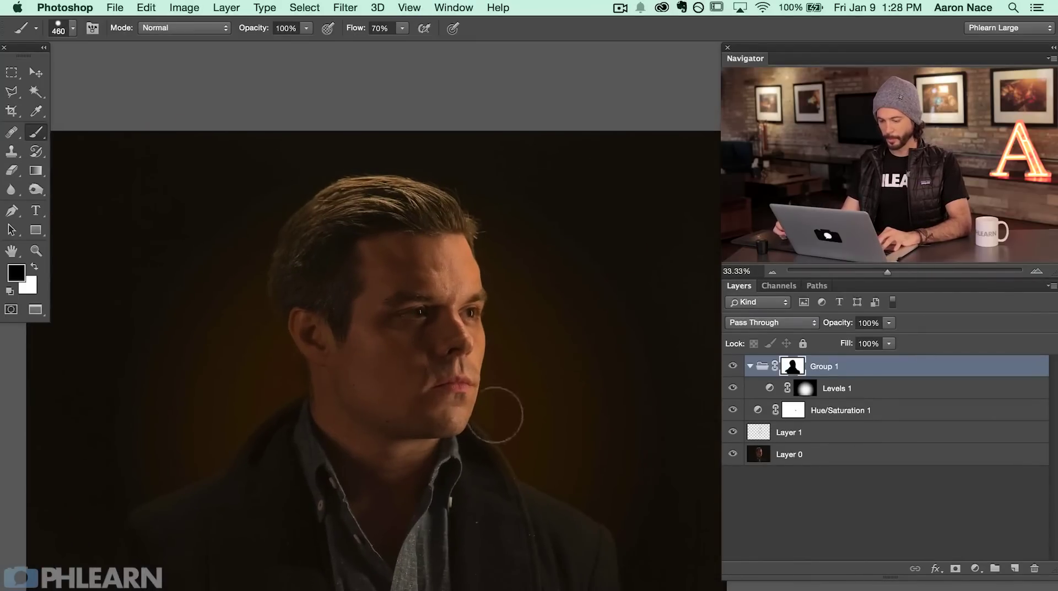
pyautogui.press('x')
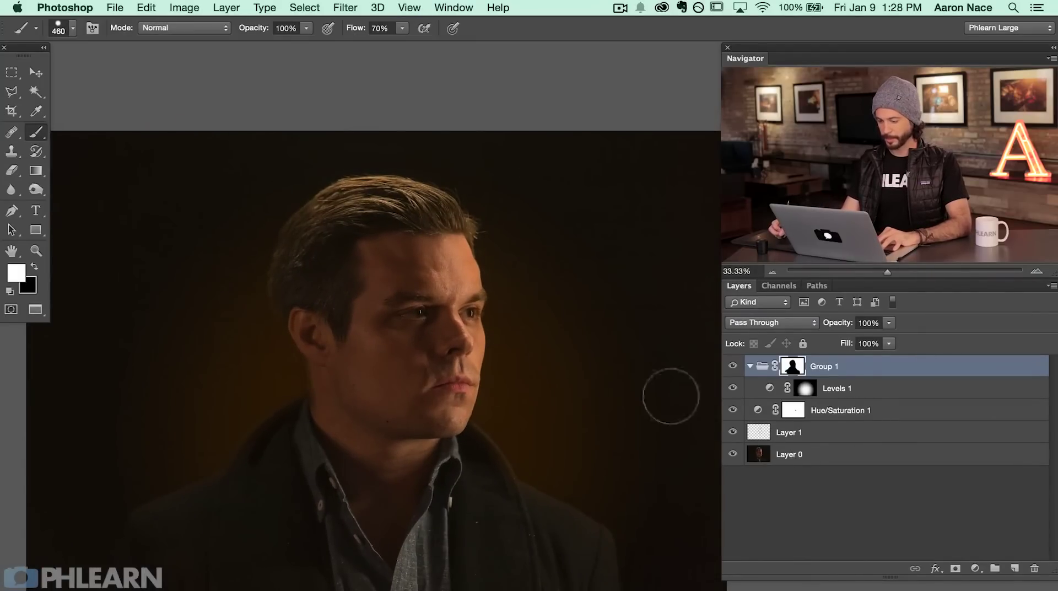
pyautogui.click(733, 366)
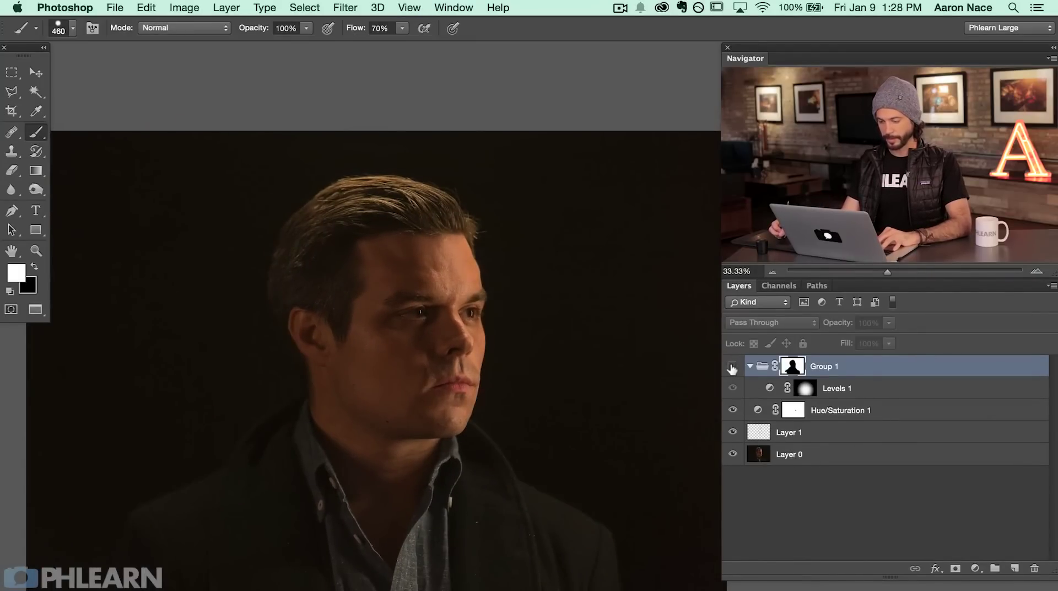
pyautogui.click(732, 366)
pyautogui.click(732, 367)
pyautogui.click(732, 366)
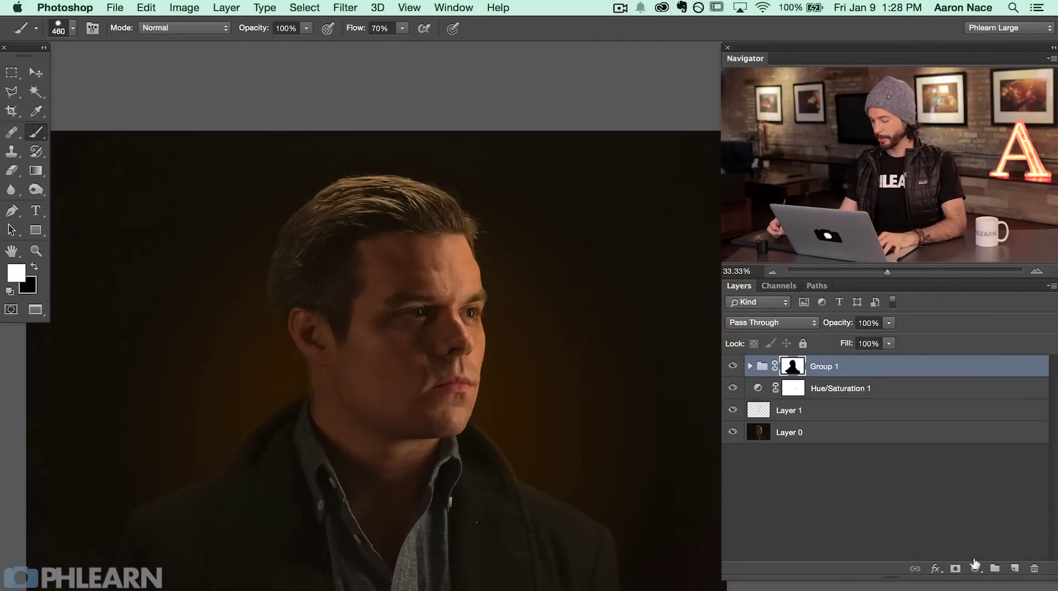
# Add a second Levels adjustment layer above Group 1 and set its Blue channel output levels to 17 and 235
pyautogui.click(975, 566)
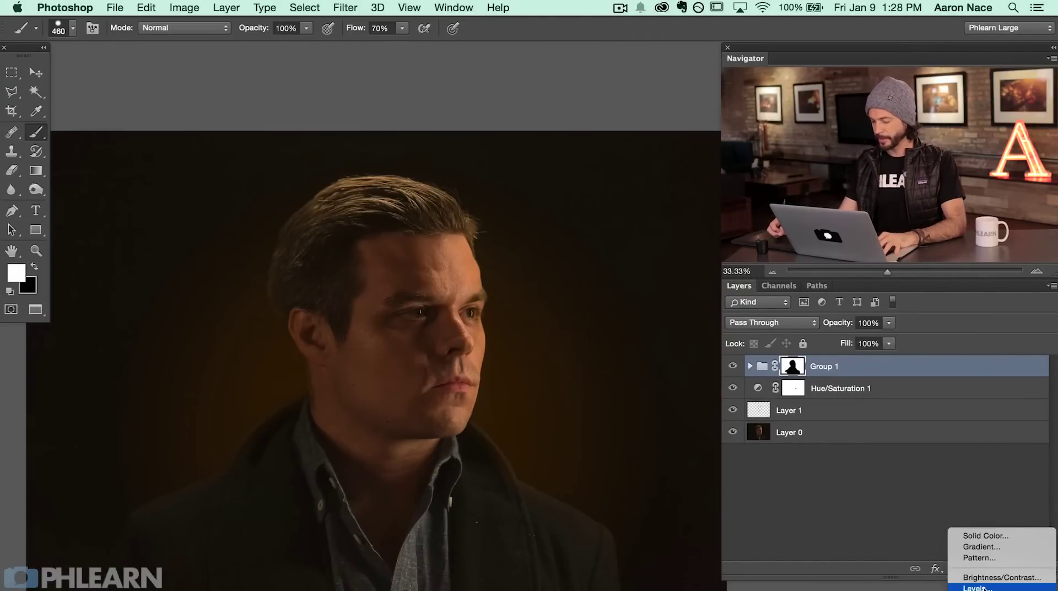
pyautogui.click(978, 588)
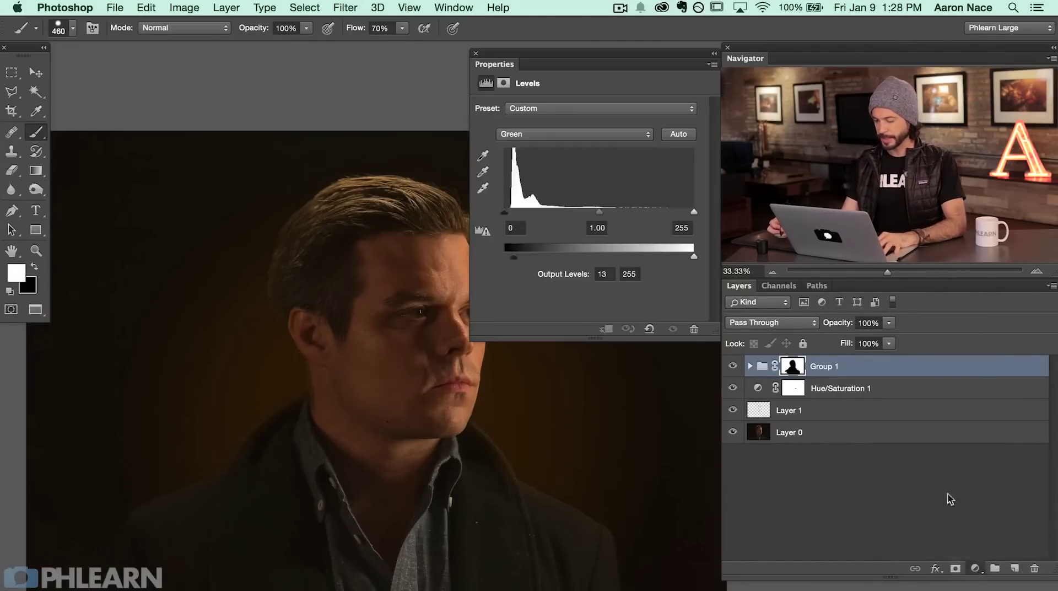
pyautogui.click(531, 134)
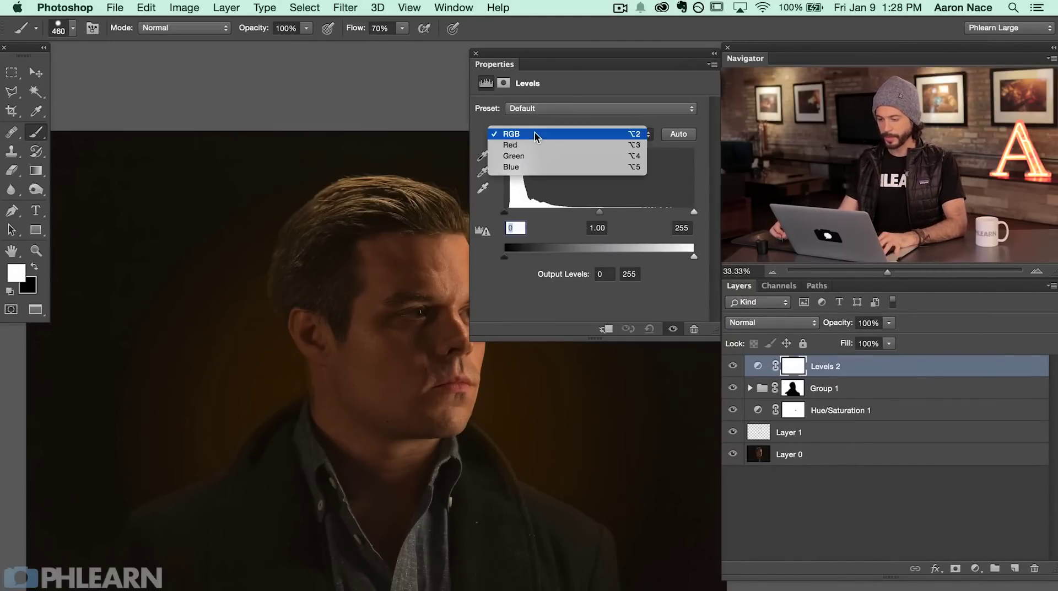
pyautogui.click(527, 169)
pyautogui.moveTo(507, 257); pyautogui.dragTo(513, 257)
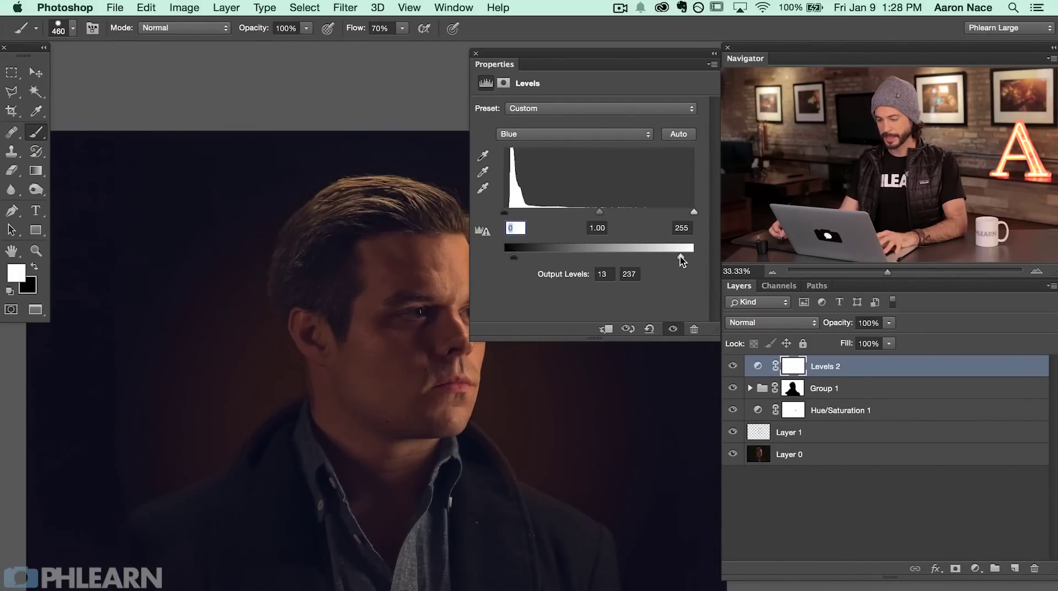
pyautogui.moveTo(517, 257); pyautogui.dragTo(516, 257)
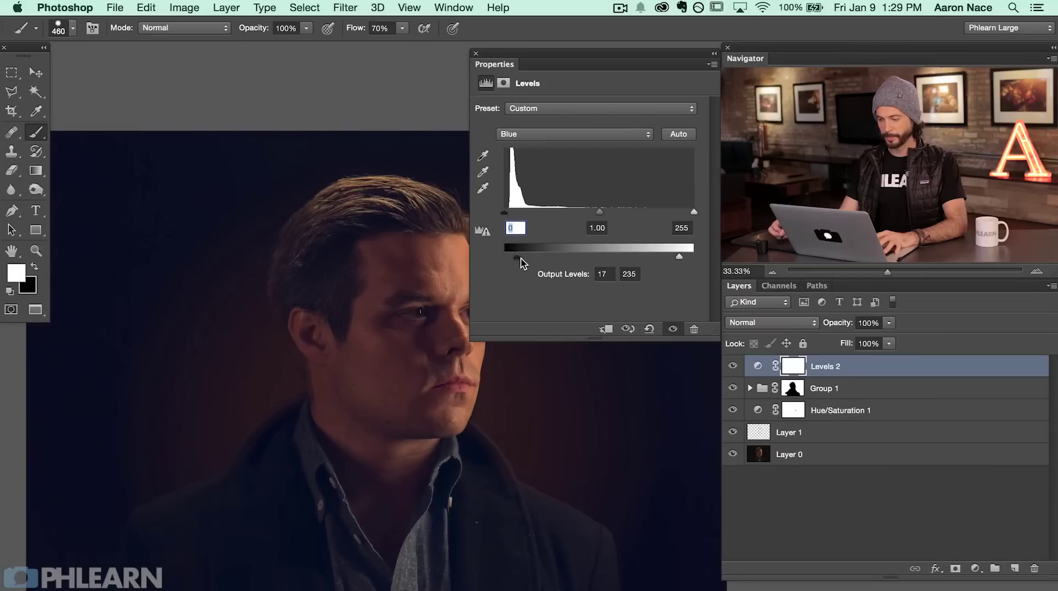
# Compare the portrait with and without the blue tint of the Levels 2 adjustment
pyautogui.click(476, 54)
pyautogui.click(733, 366)
pyautogui.click(734, 366)
pyautogui.click(734, 366)
pyautogui.click(734, 366)
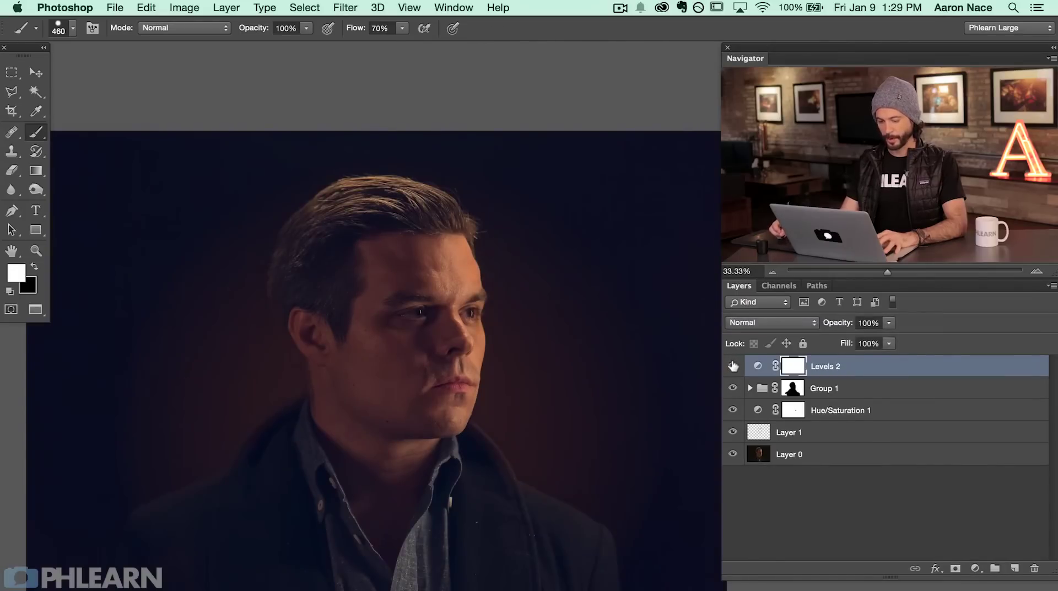
# Crop the image to a 1:1 square, shifting the photo sideways so the man's head sits near the middle of the frame
pyautogui.press('x')
pyautogui.press('c')
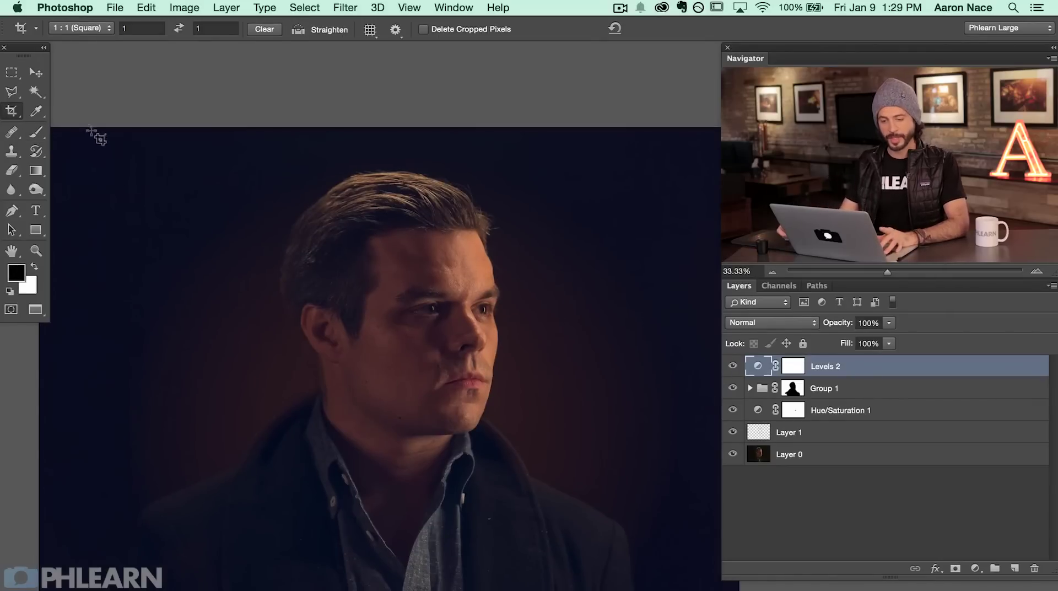
pyautogui.click(83, 28)
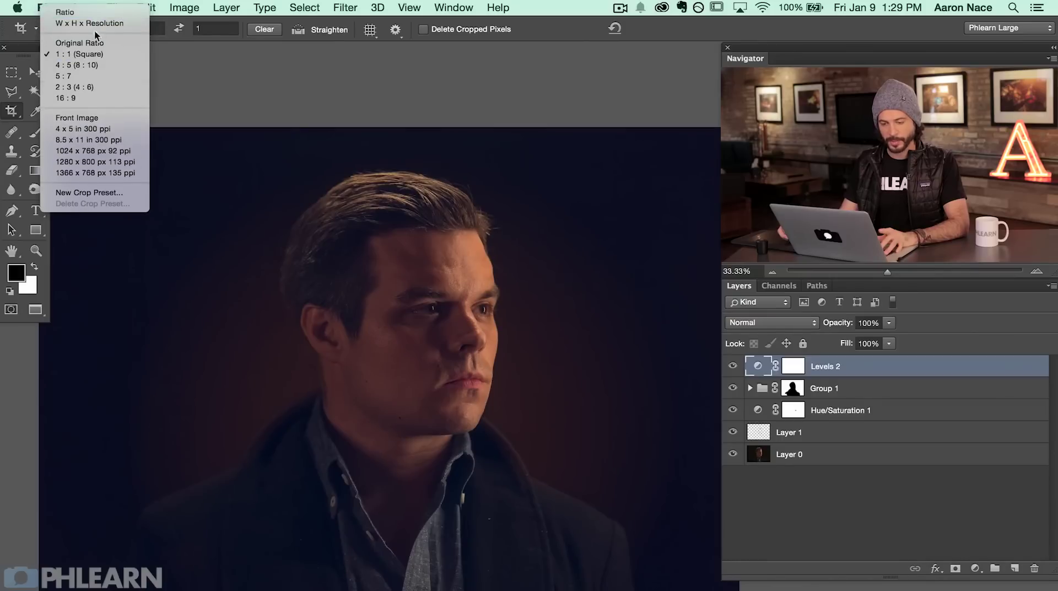
pyautogui.click(88, 54)
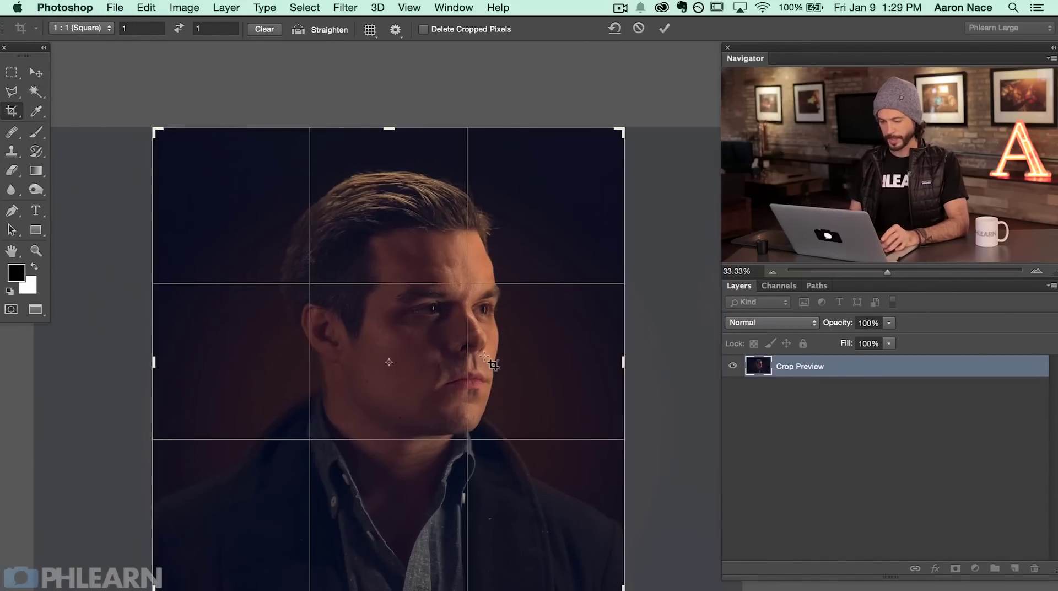
pyautogui.hotkey('shift', 'Left')
pyautogui.hotkey('shift', 'Left')
pyautogui.hotkey('shift', 'Left')
pyautogui.hotkey('shift', 'Left')
pyautogui.hotkey('shift', 'Left')
pyautogui.hotkey('shift', 'Left')
pyautogui.hotkey('shift', 'Left')
pyautogui.hotkey('shift', 'Left')
pyautogui.hotkey('shift', 'Left')
pyautogui.hotkey('shift', 'Left')
pyautogui.hotkey('shift', 'Left')
pyautogui.hotkey('shift', 'Left')
pyautogui.hotkey('shift', 'Left')
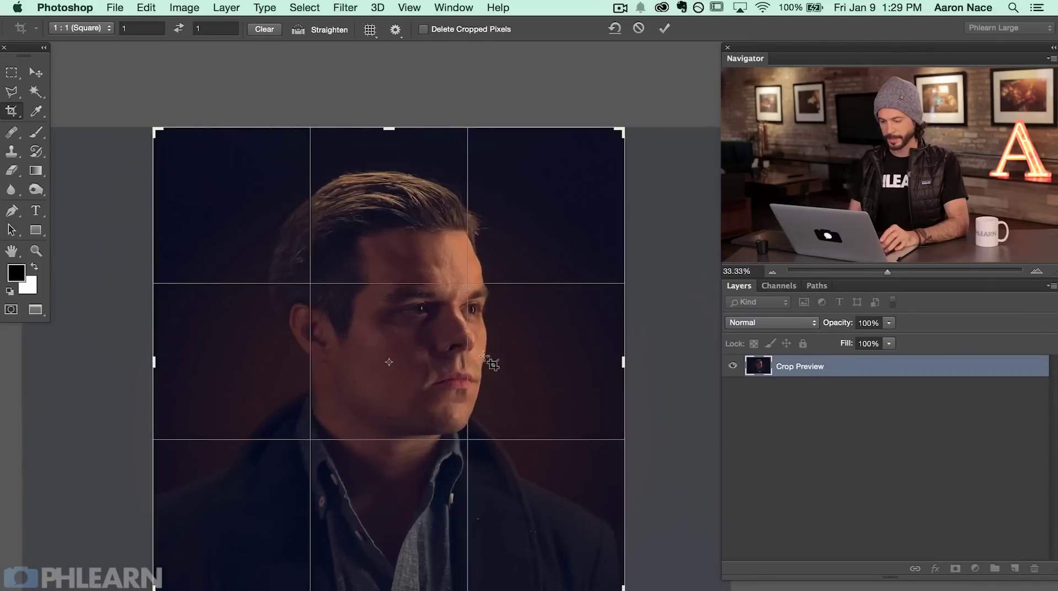
pyautogui.hotkey('shift', 'Left')
pyautogui.hotkey('shift', 'Left')
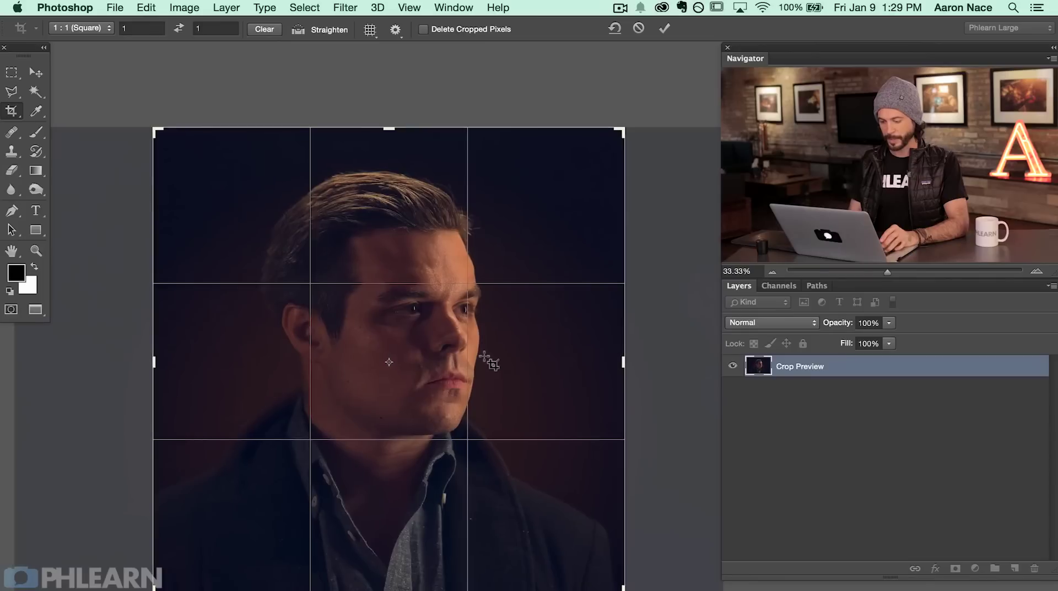
pyautogui.press('Return')
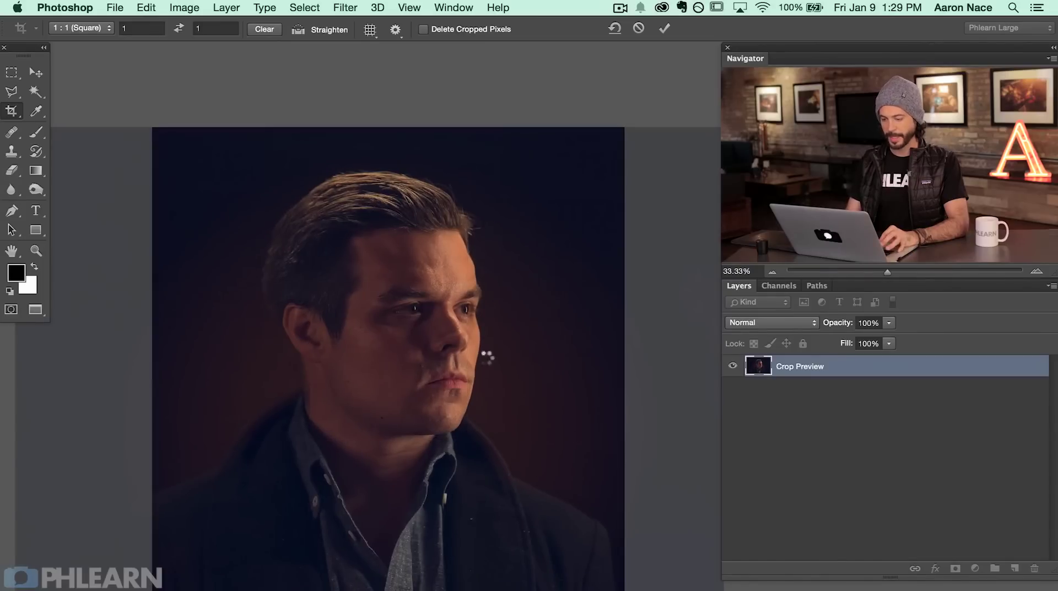
pyautogui.press('super+plus')
pyautogui.moveTo(488, 361); pyautogui.dragTo(392, 371)
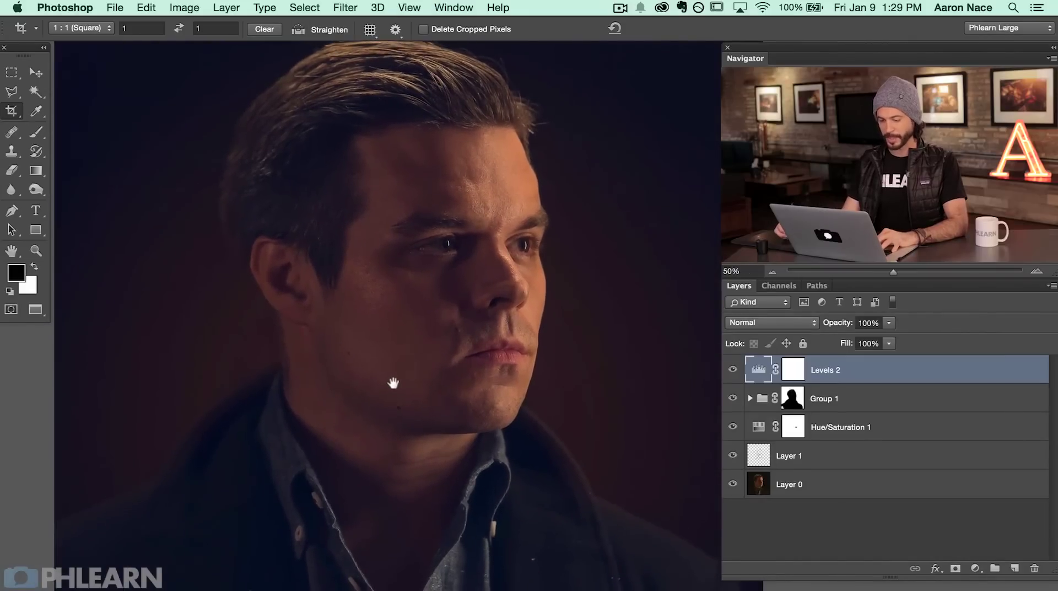